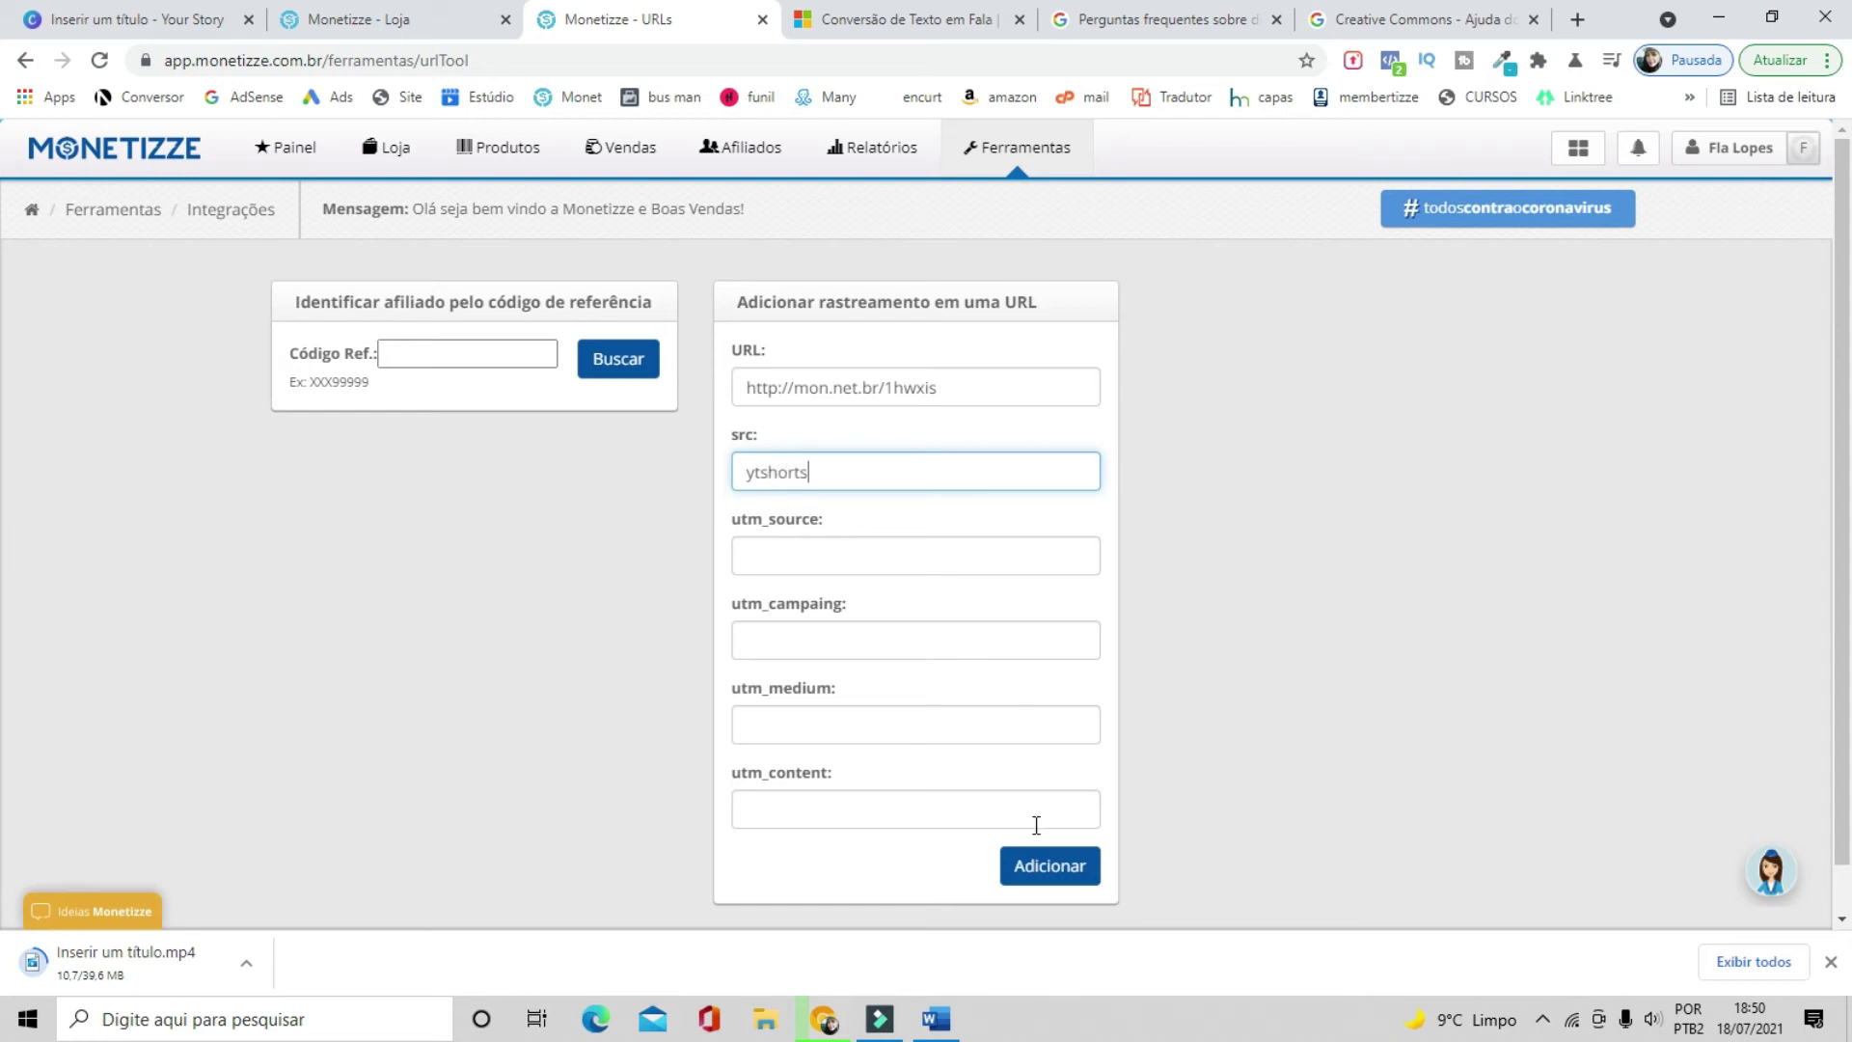
# - Generate the affiliate URL with the src tracking value ytshorts, copy the new link and close its dialog
pyautogui.click(1050, 865)
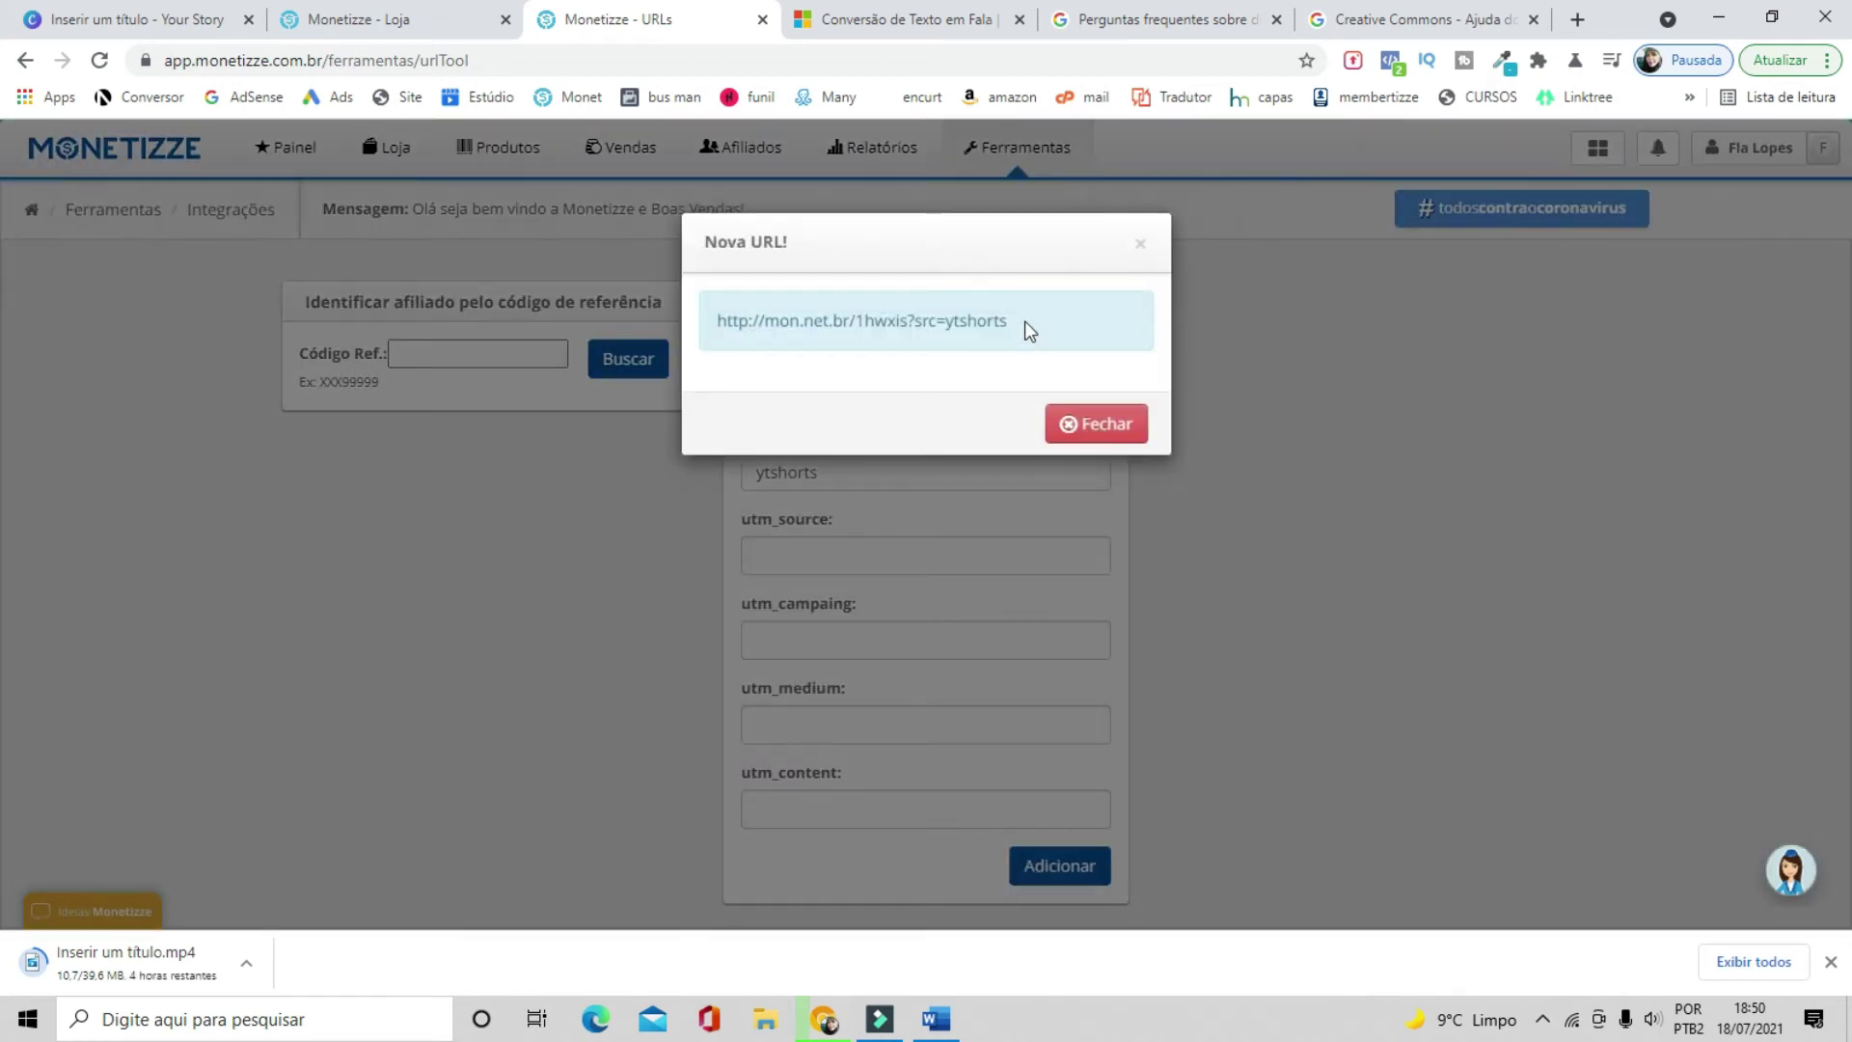
pyautogui.moveTo(1011, 322); pyautogui.dragTo(716, 324)
pyautogui.hotkey('ctrl', 'c')
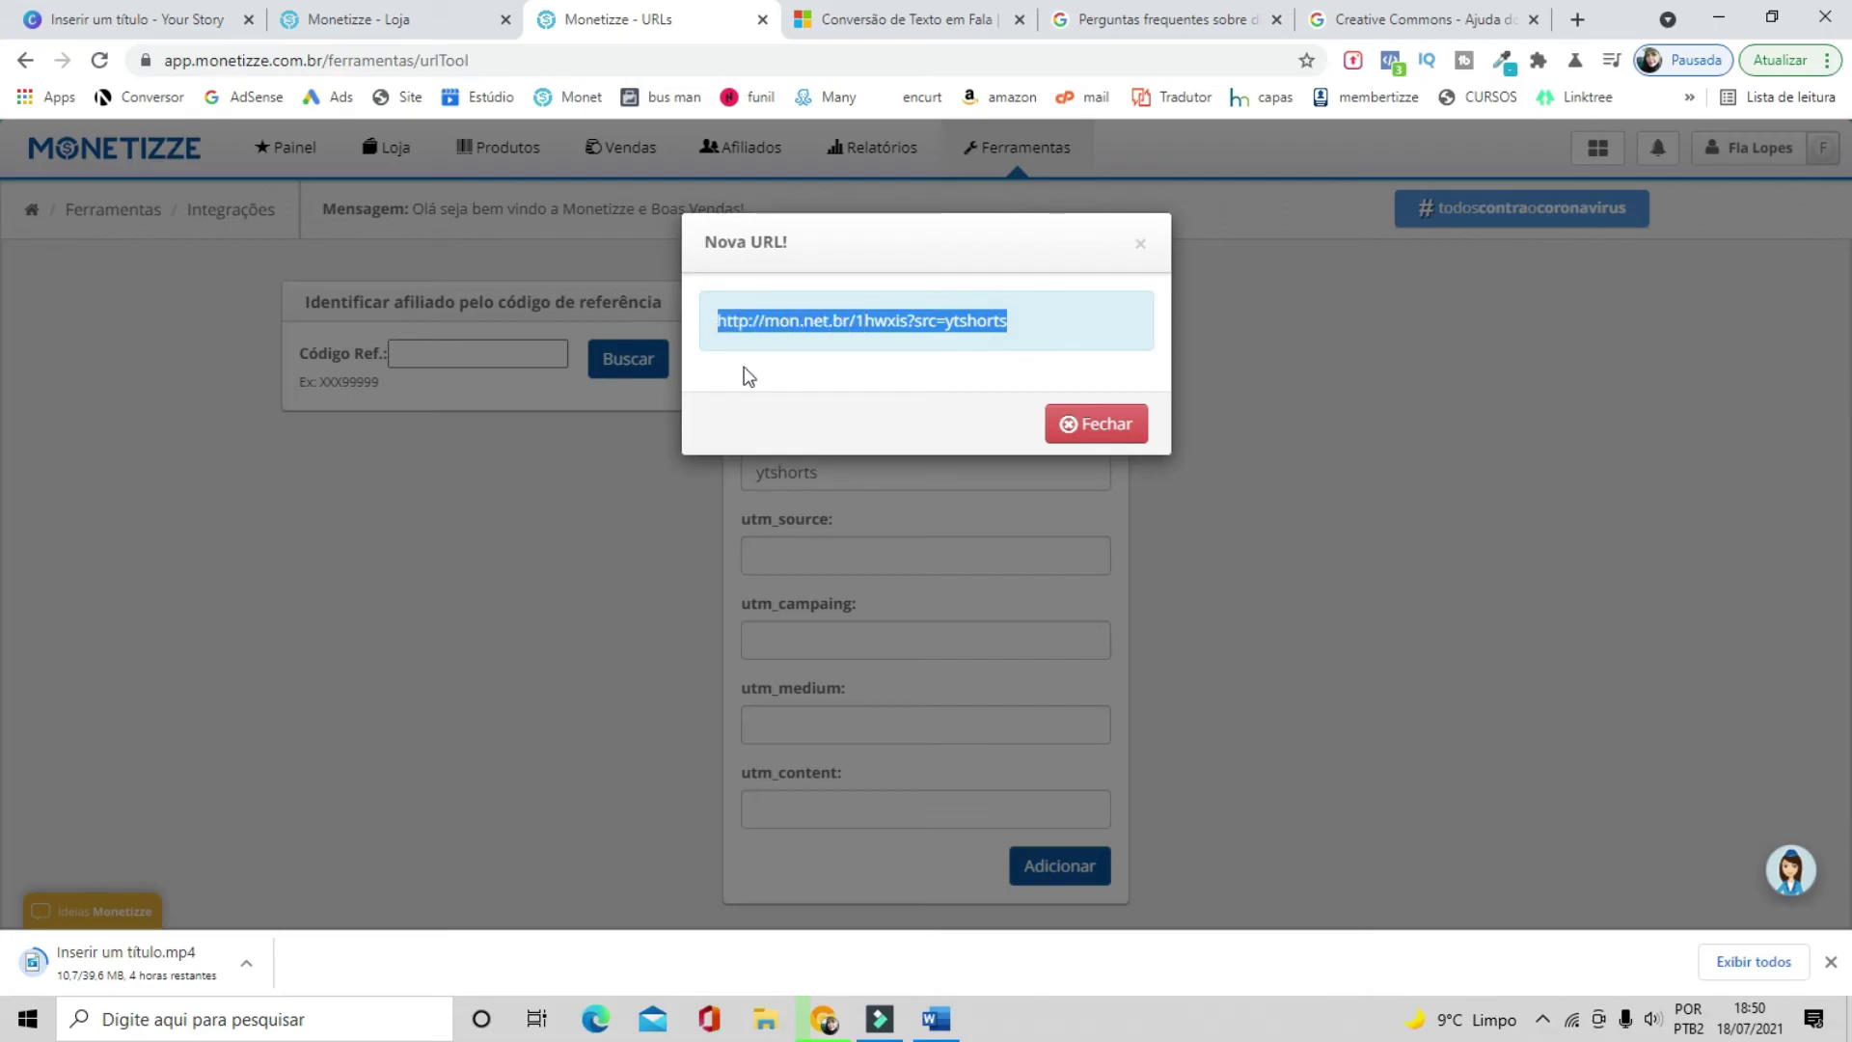
pyautogui.click(1140, 244)
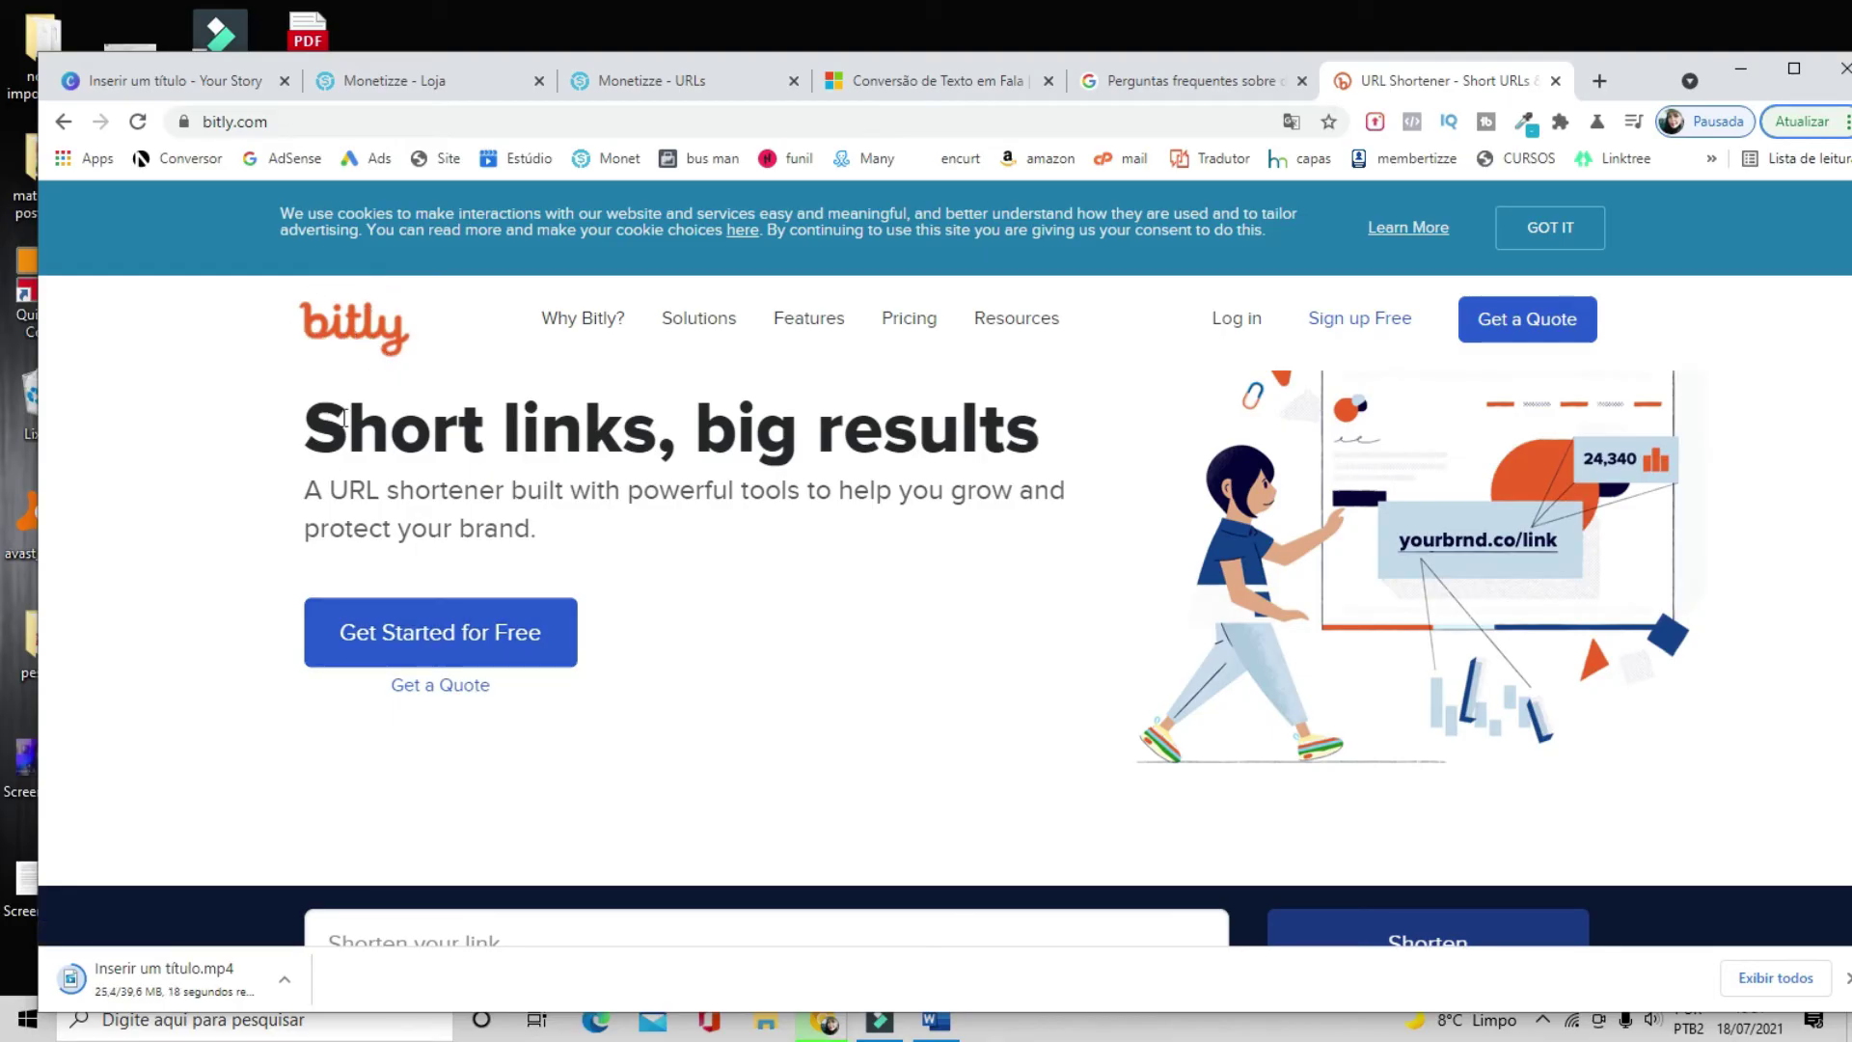
pyautogui.scroll(-3, 649, 703)
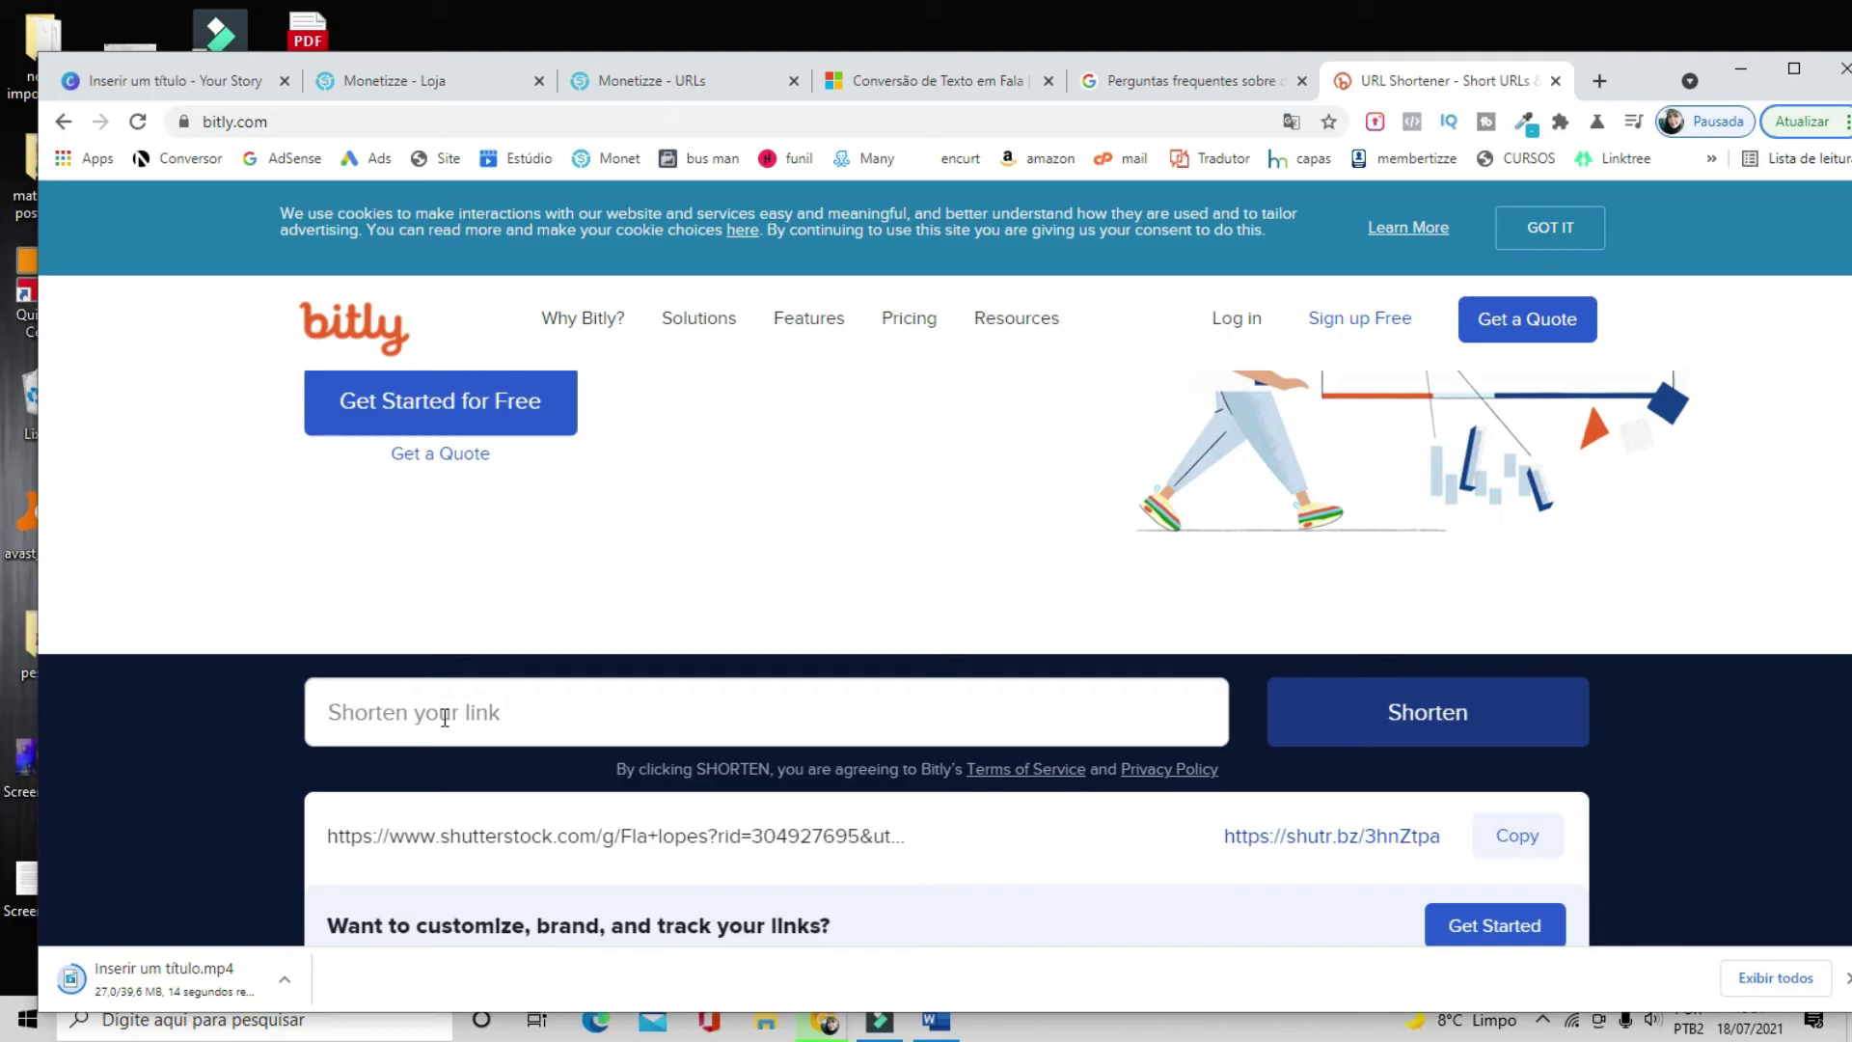
pyautogui.click(444, 714)
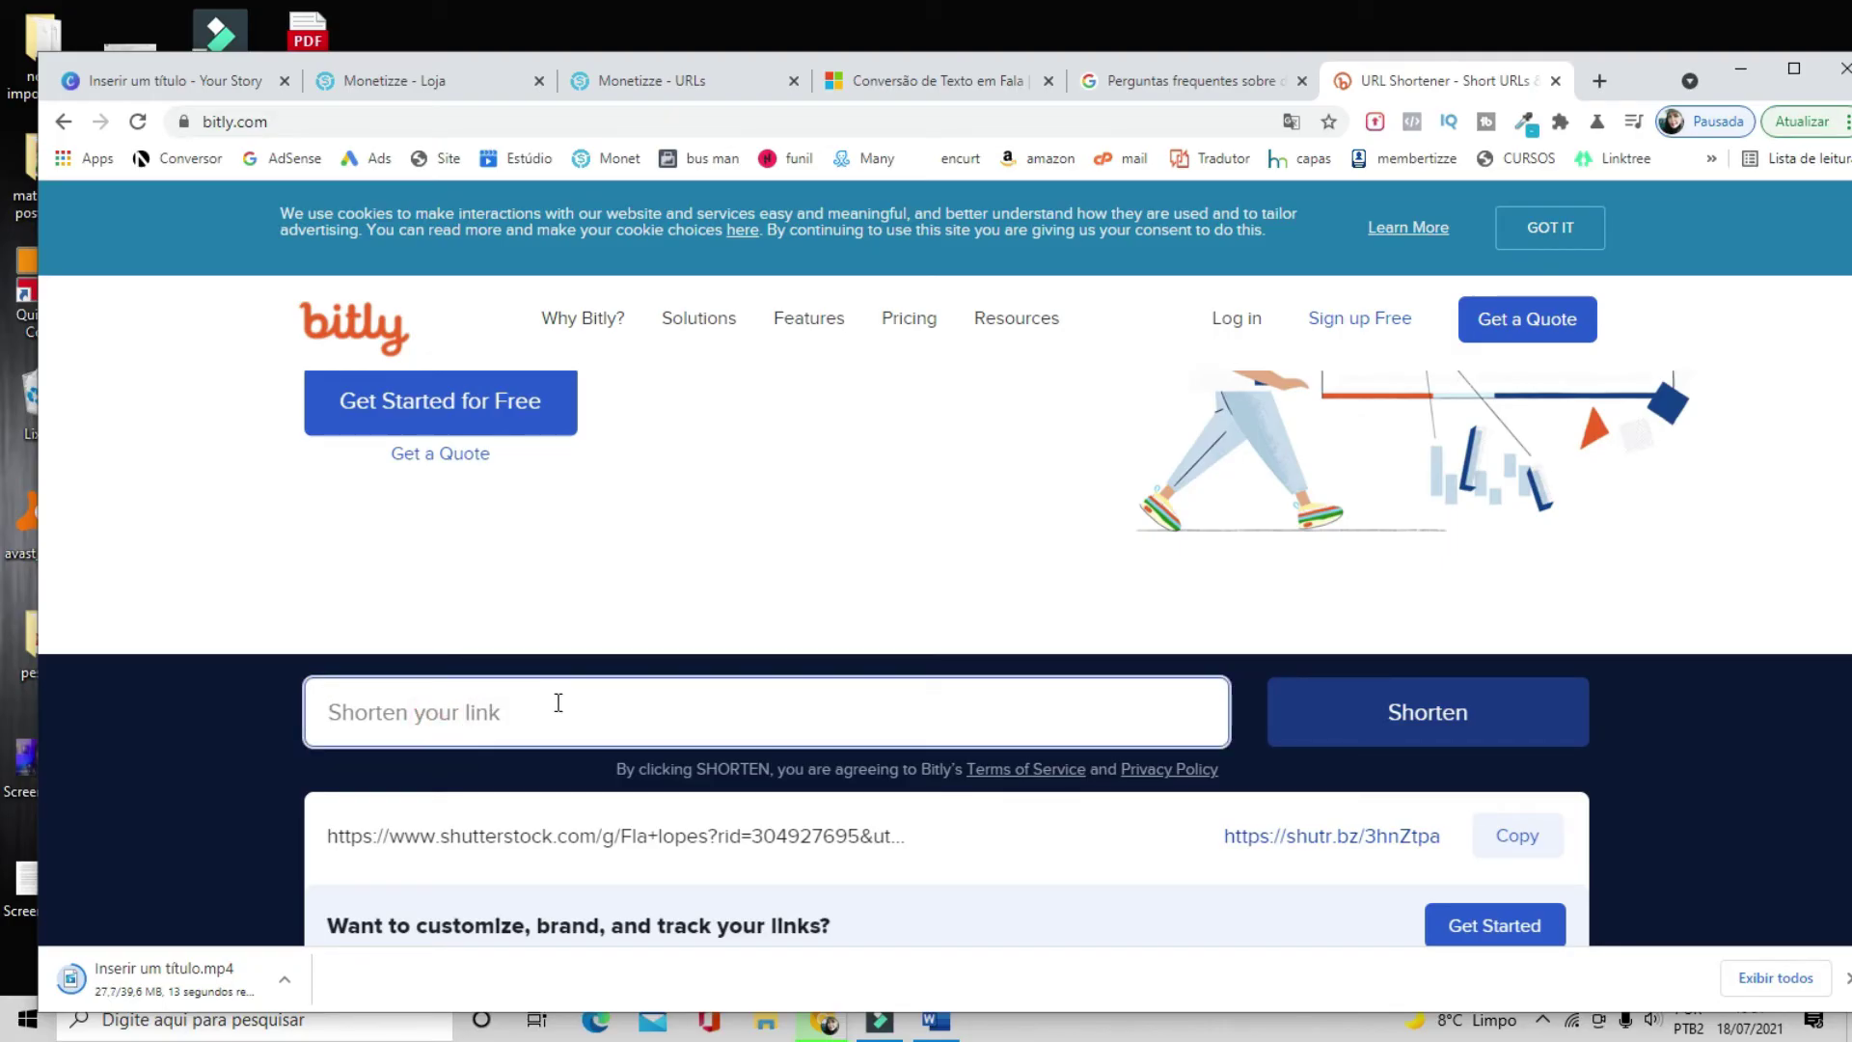
pyautogui.hotkey('ctrl', 'v')
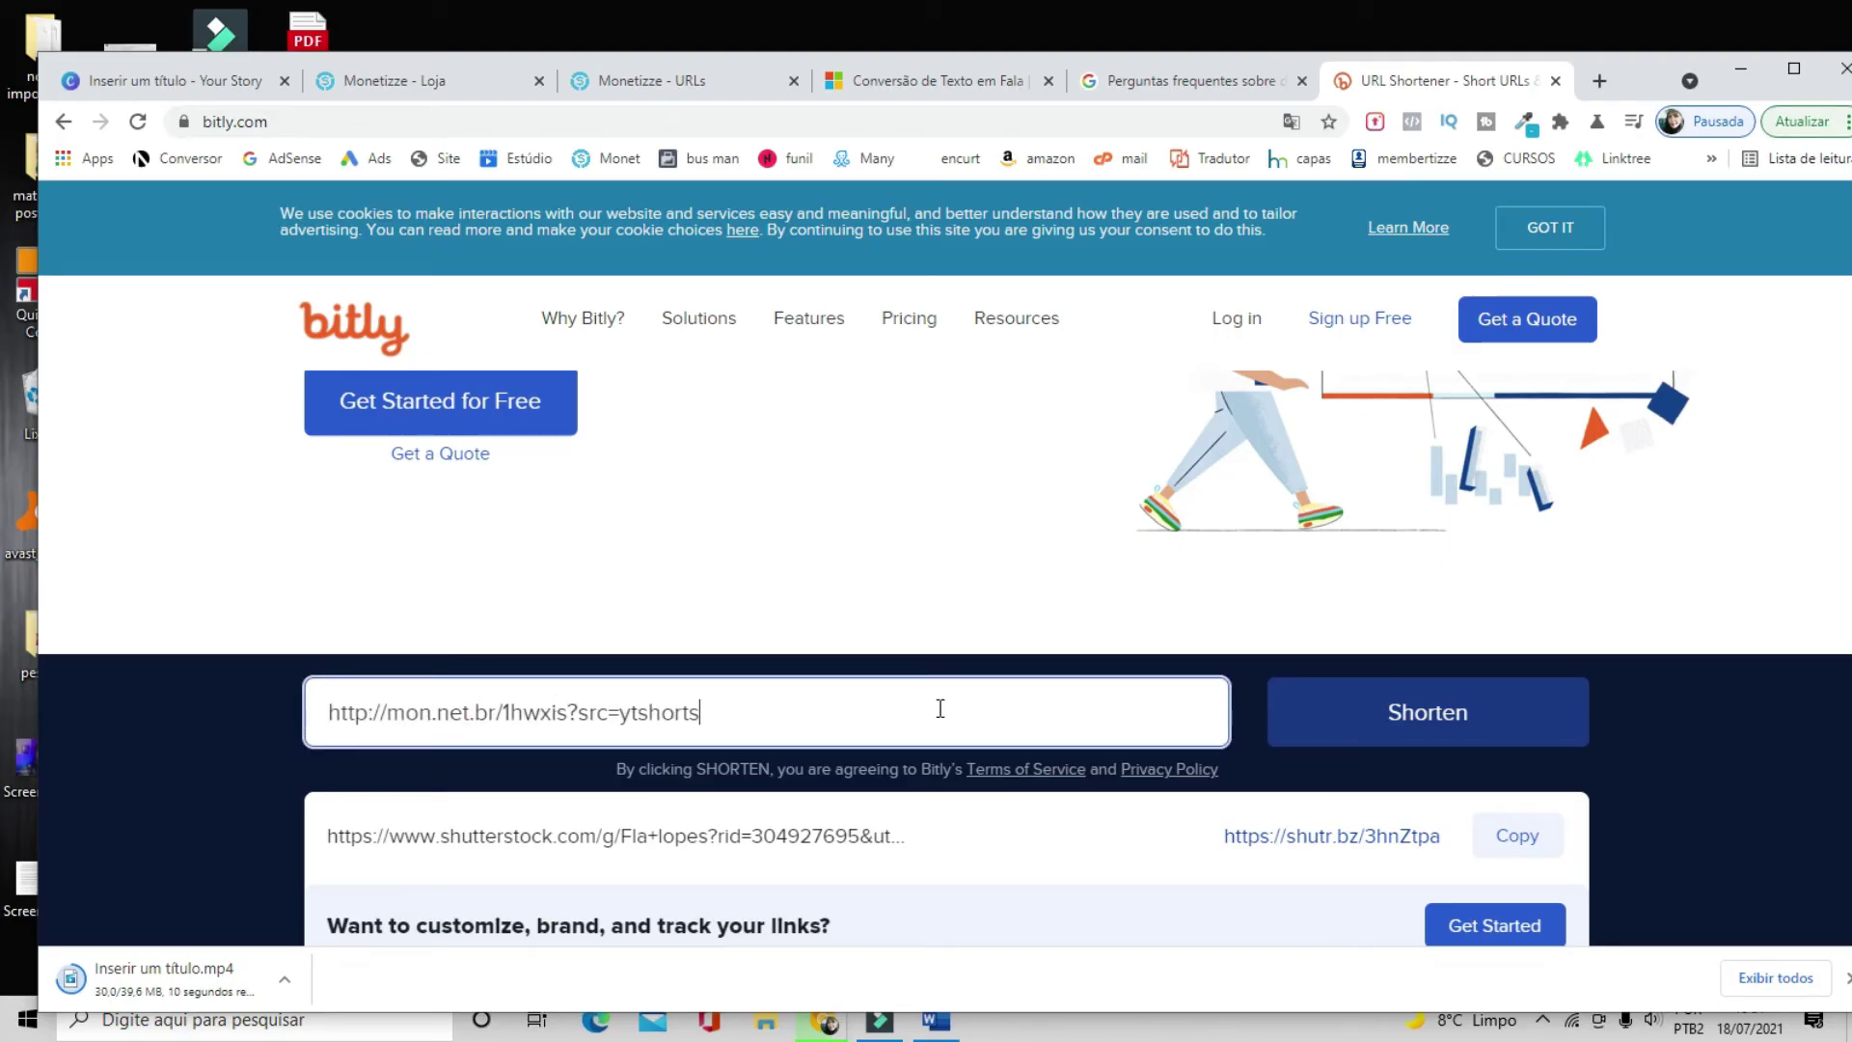
pyautogui.click(1449, 716)
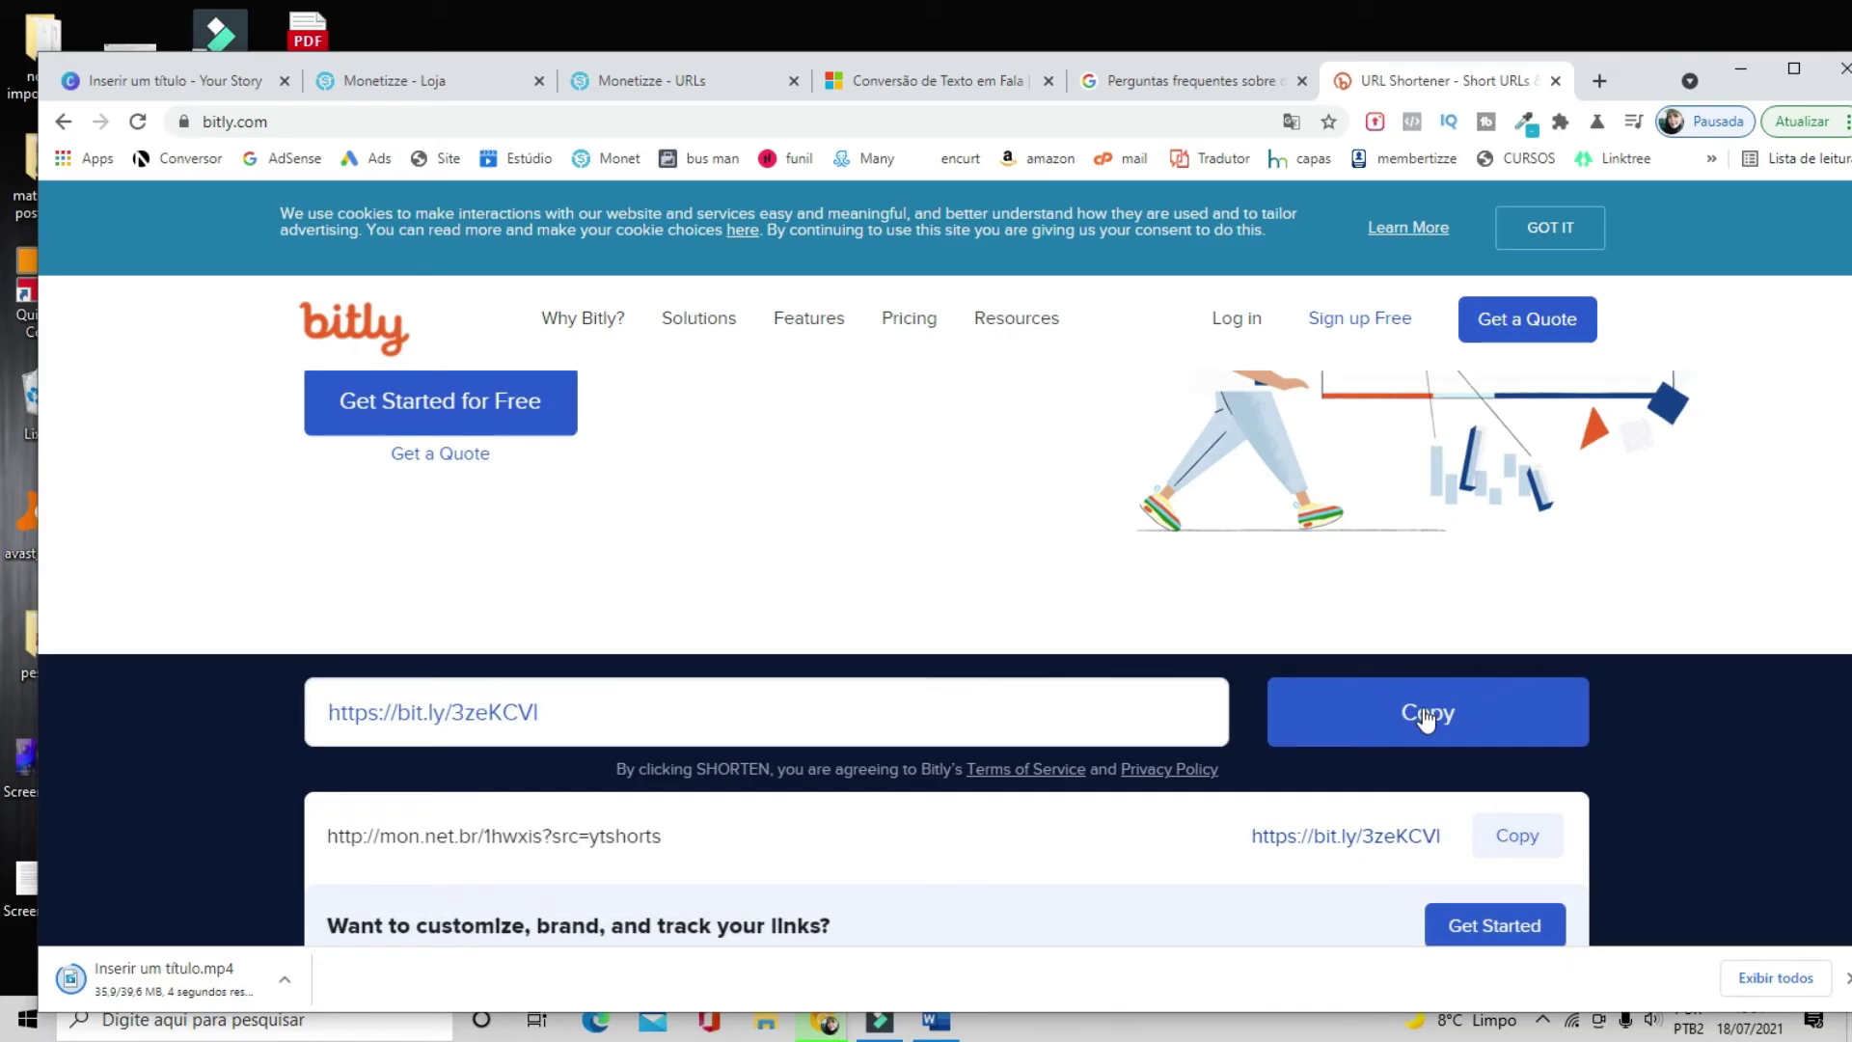
pyautogui.click(1426, 718)
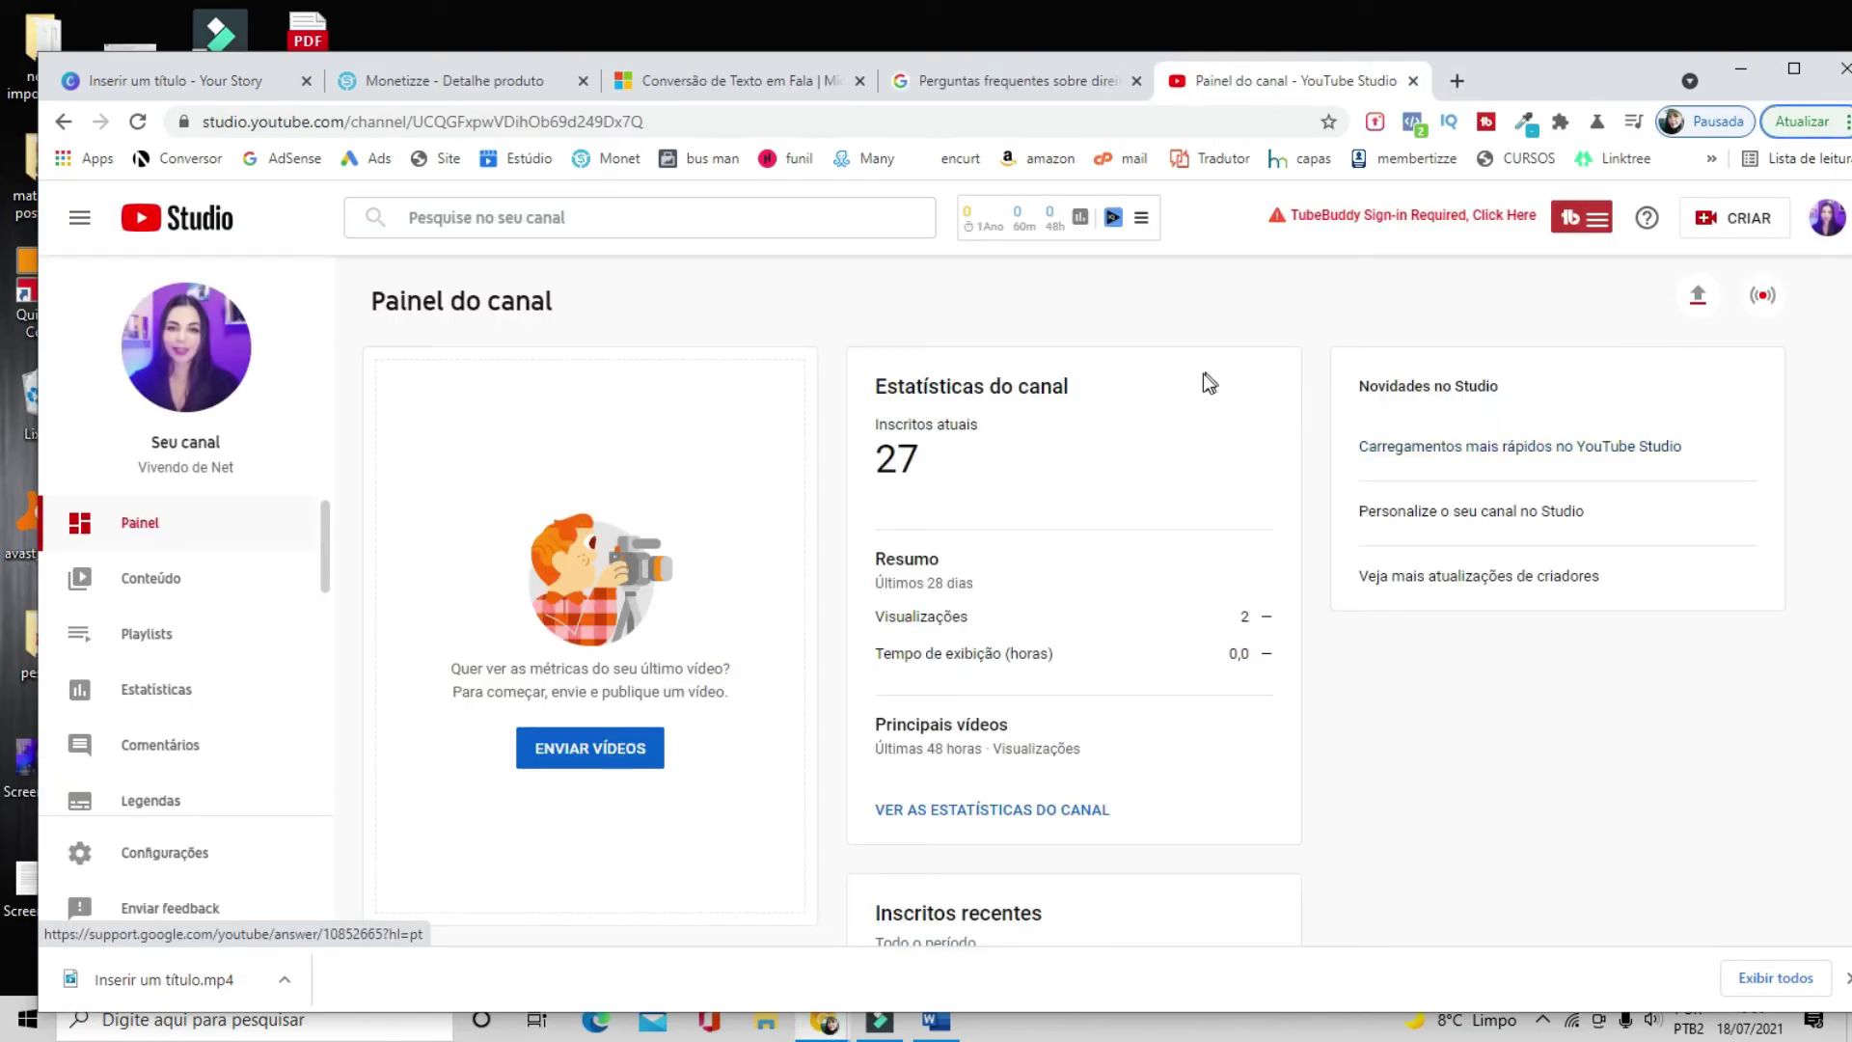
# - Start a new video upload in YouTube Studio and choose the healthy-eating video file
pyautogui.click(1713, 236)
pyautogui.click(1674, 278)
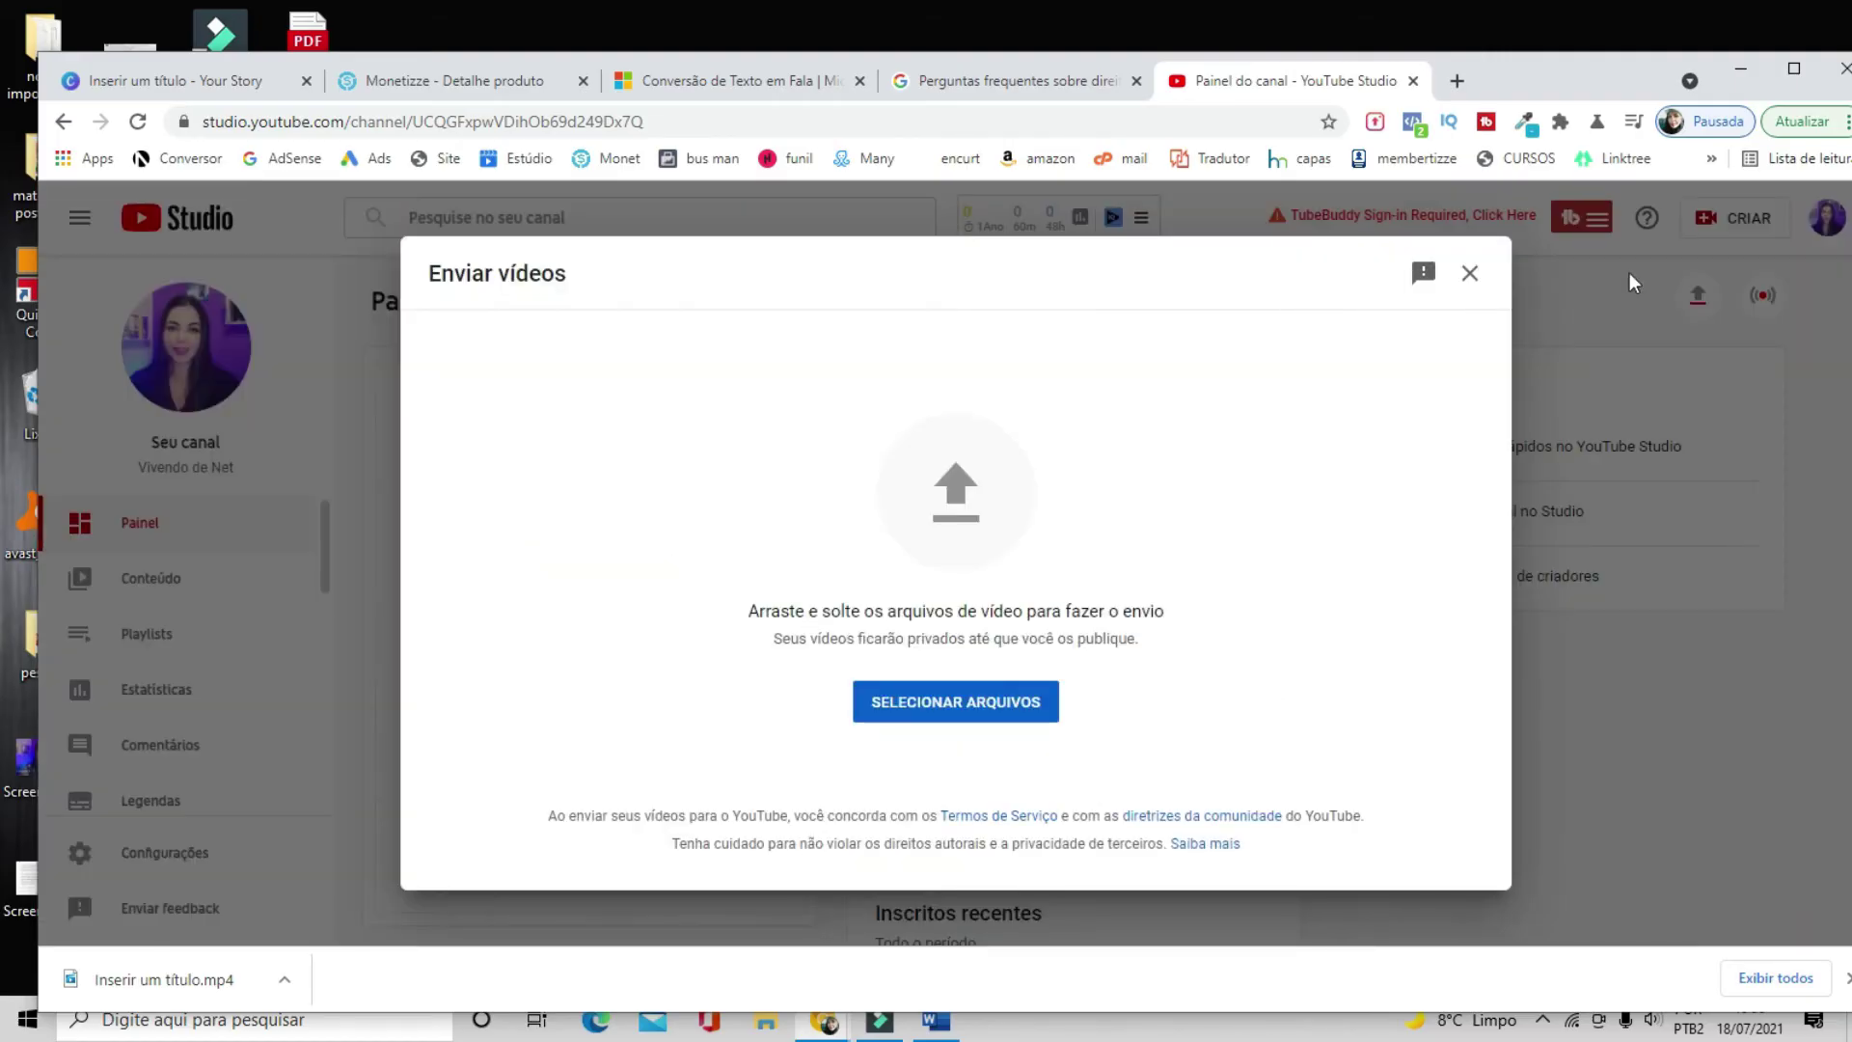
pyautogui.click(975, 705)
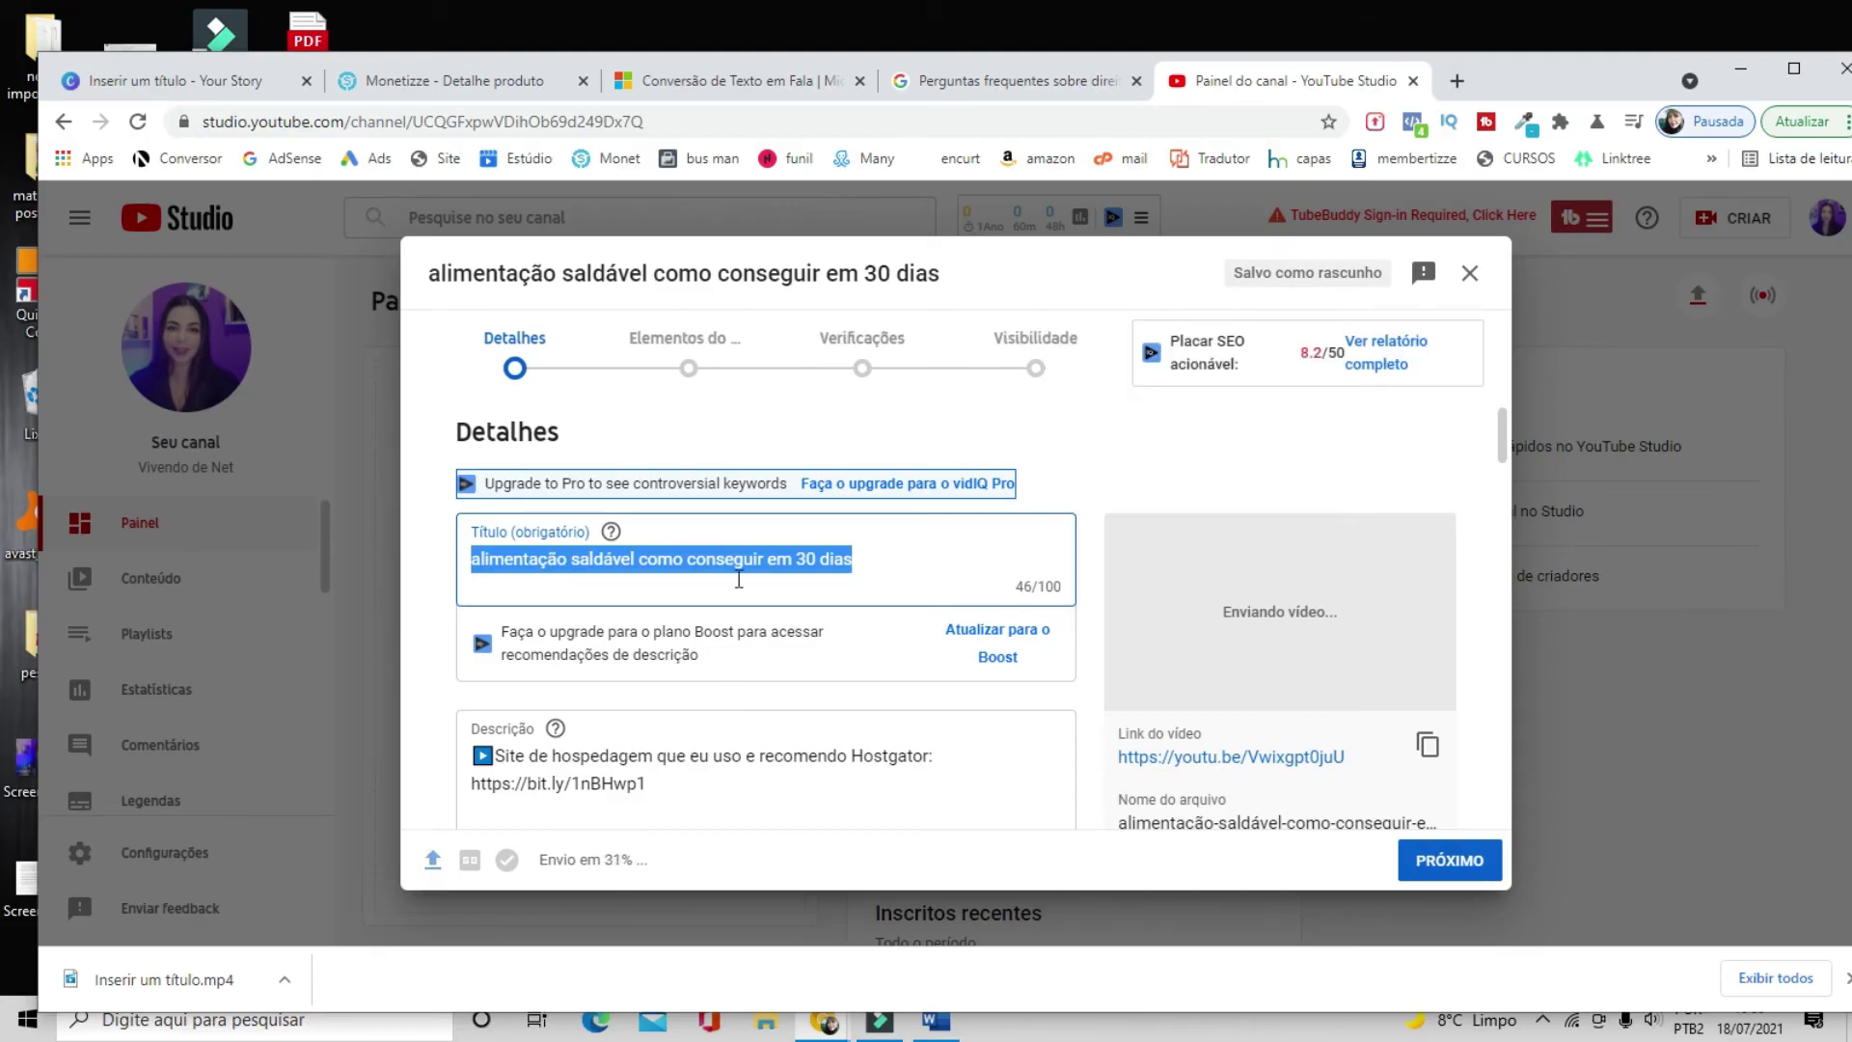
# - Capitalise the first letter of the video title and append #shorts, giving "Alimentação saldável como conseguir em 30 dias #shorts"
pyautogui.click(479, 558)
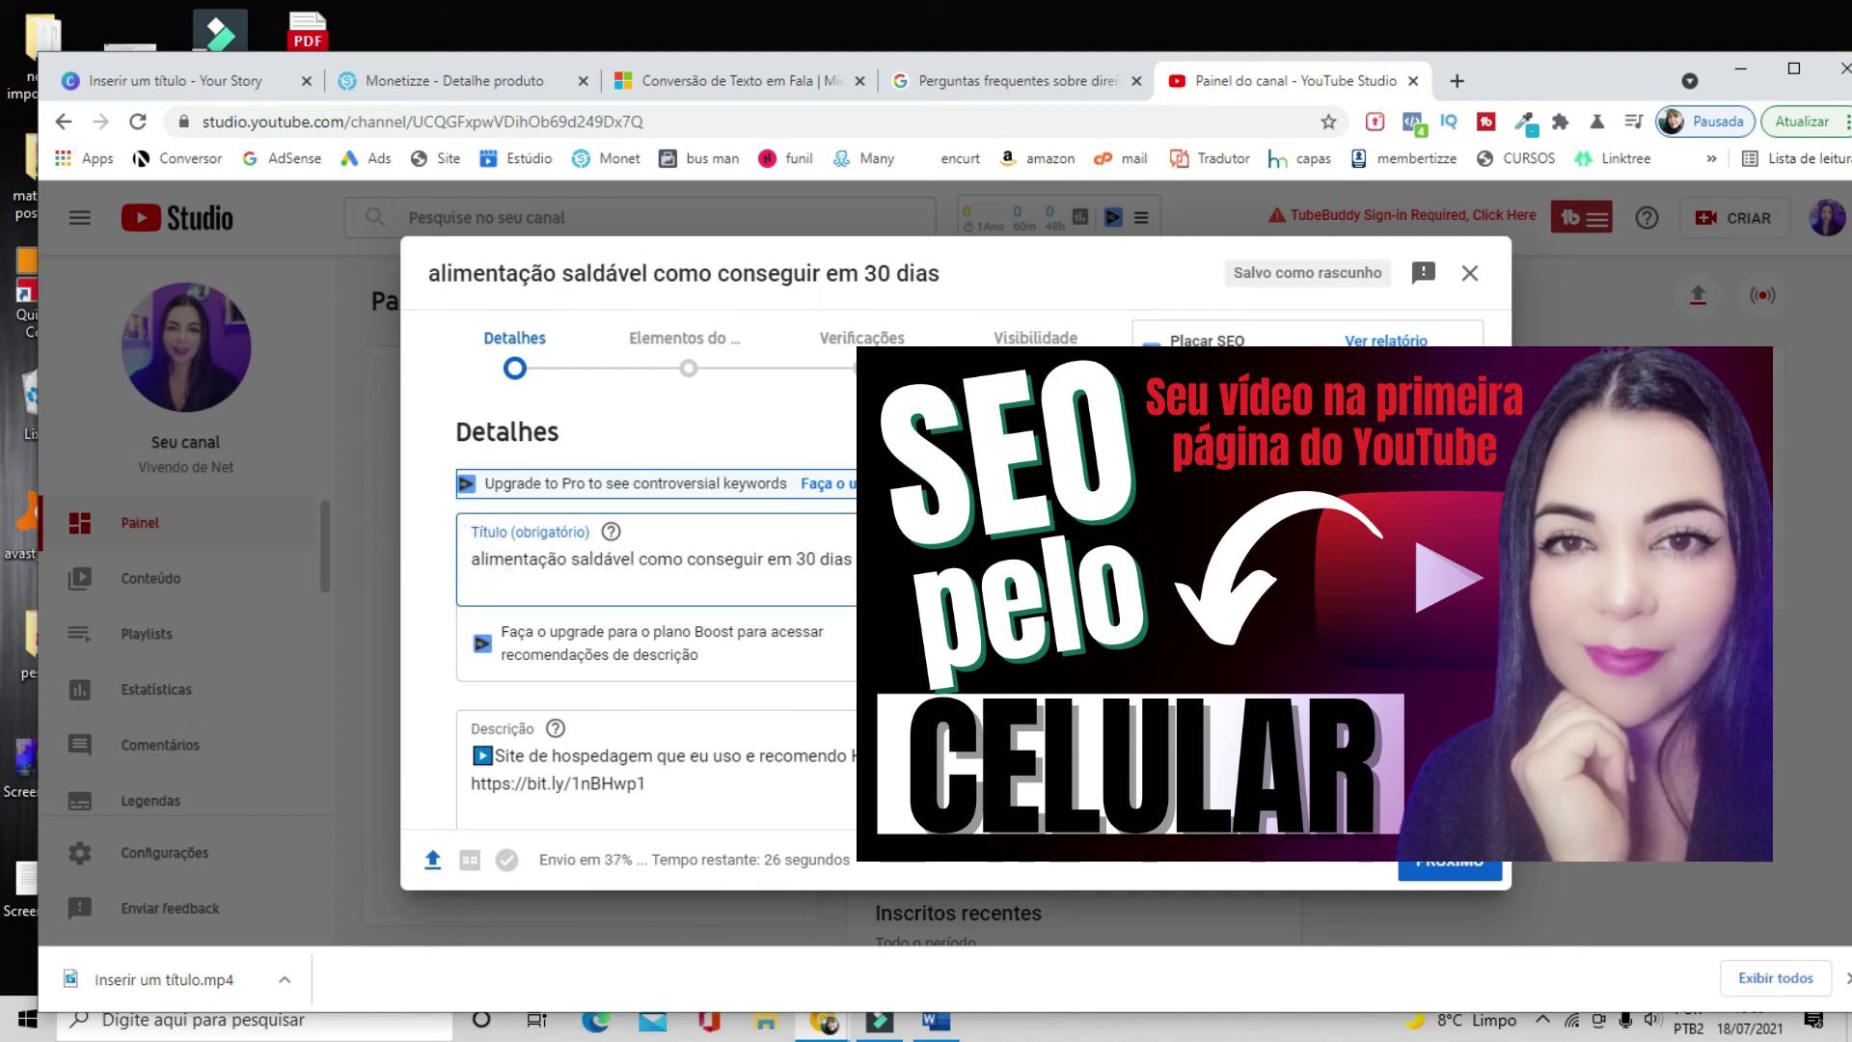
pyautogui.press('BackSpace')
pyautogui.write('A')
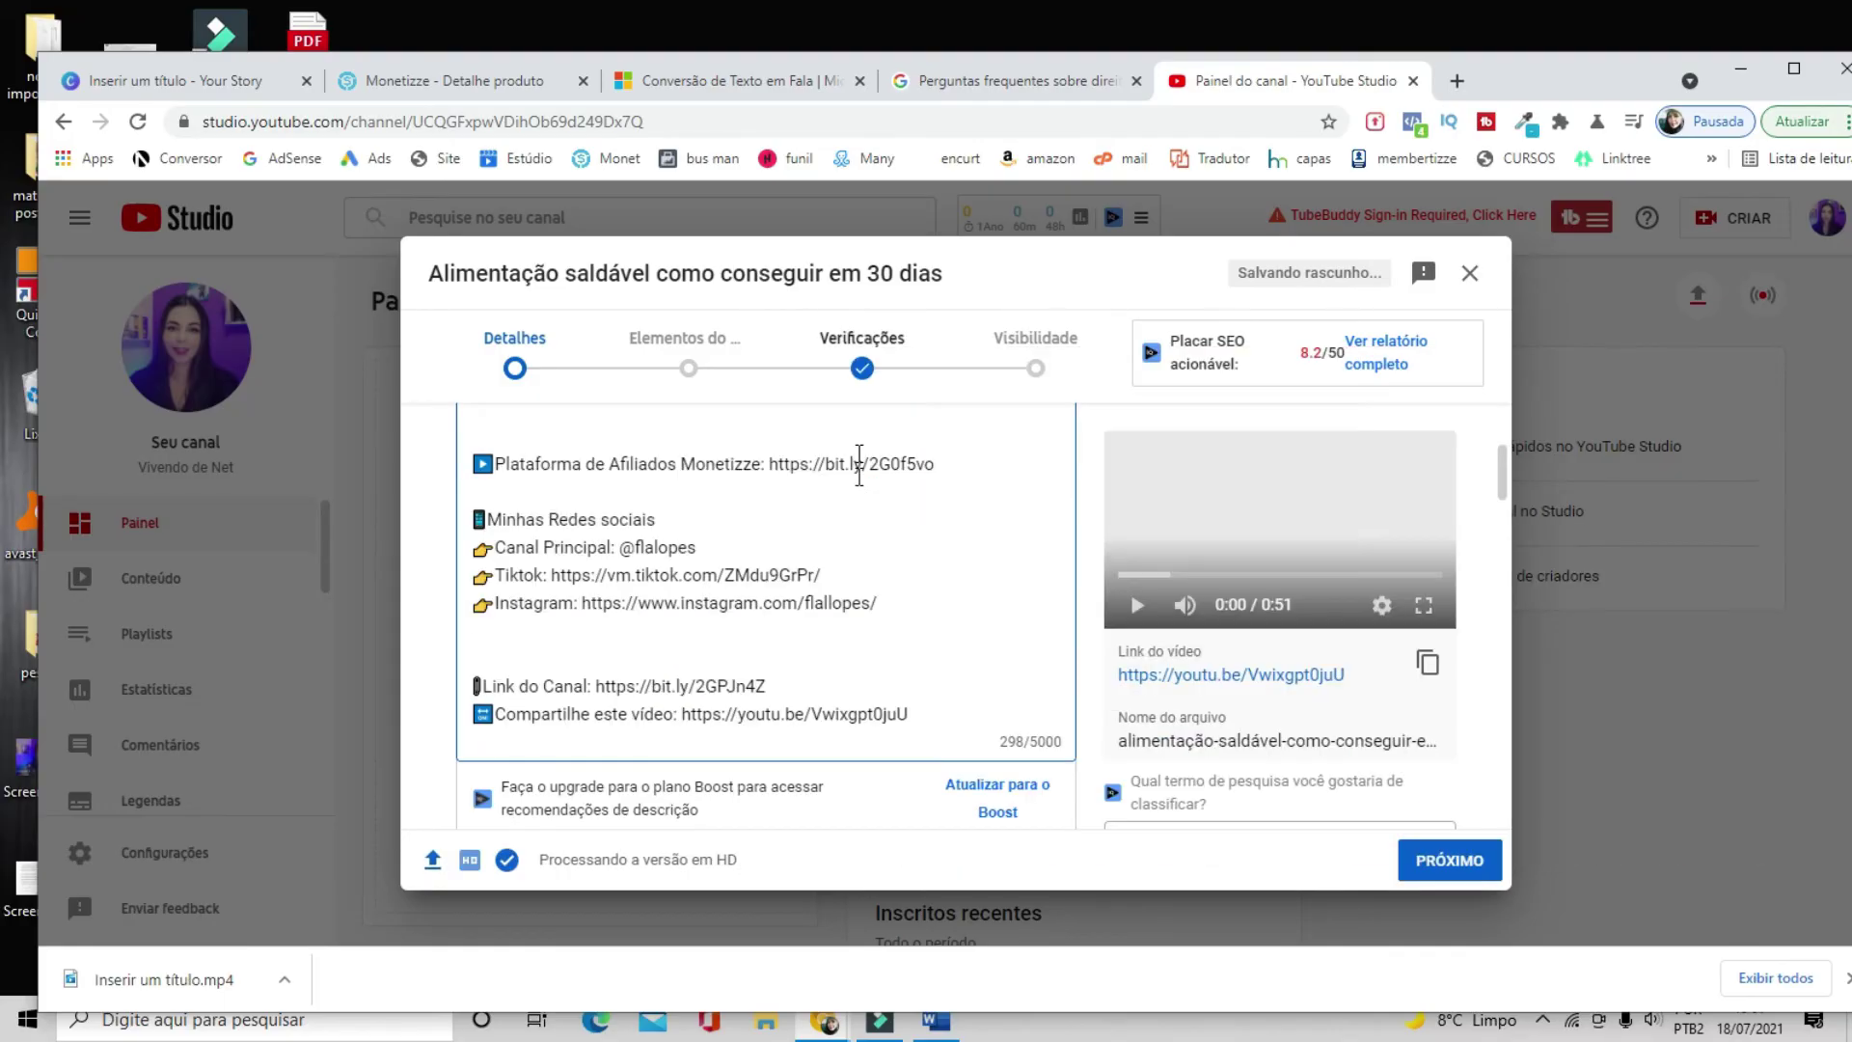
pyautogui.click(888, 564)
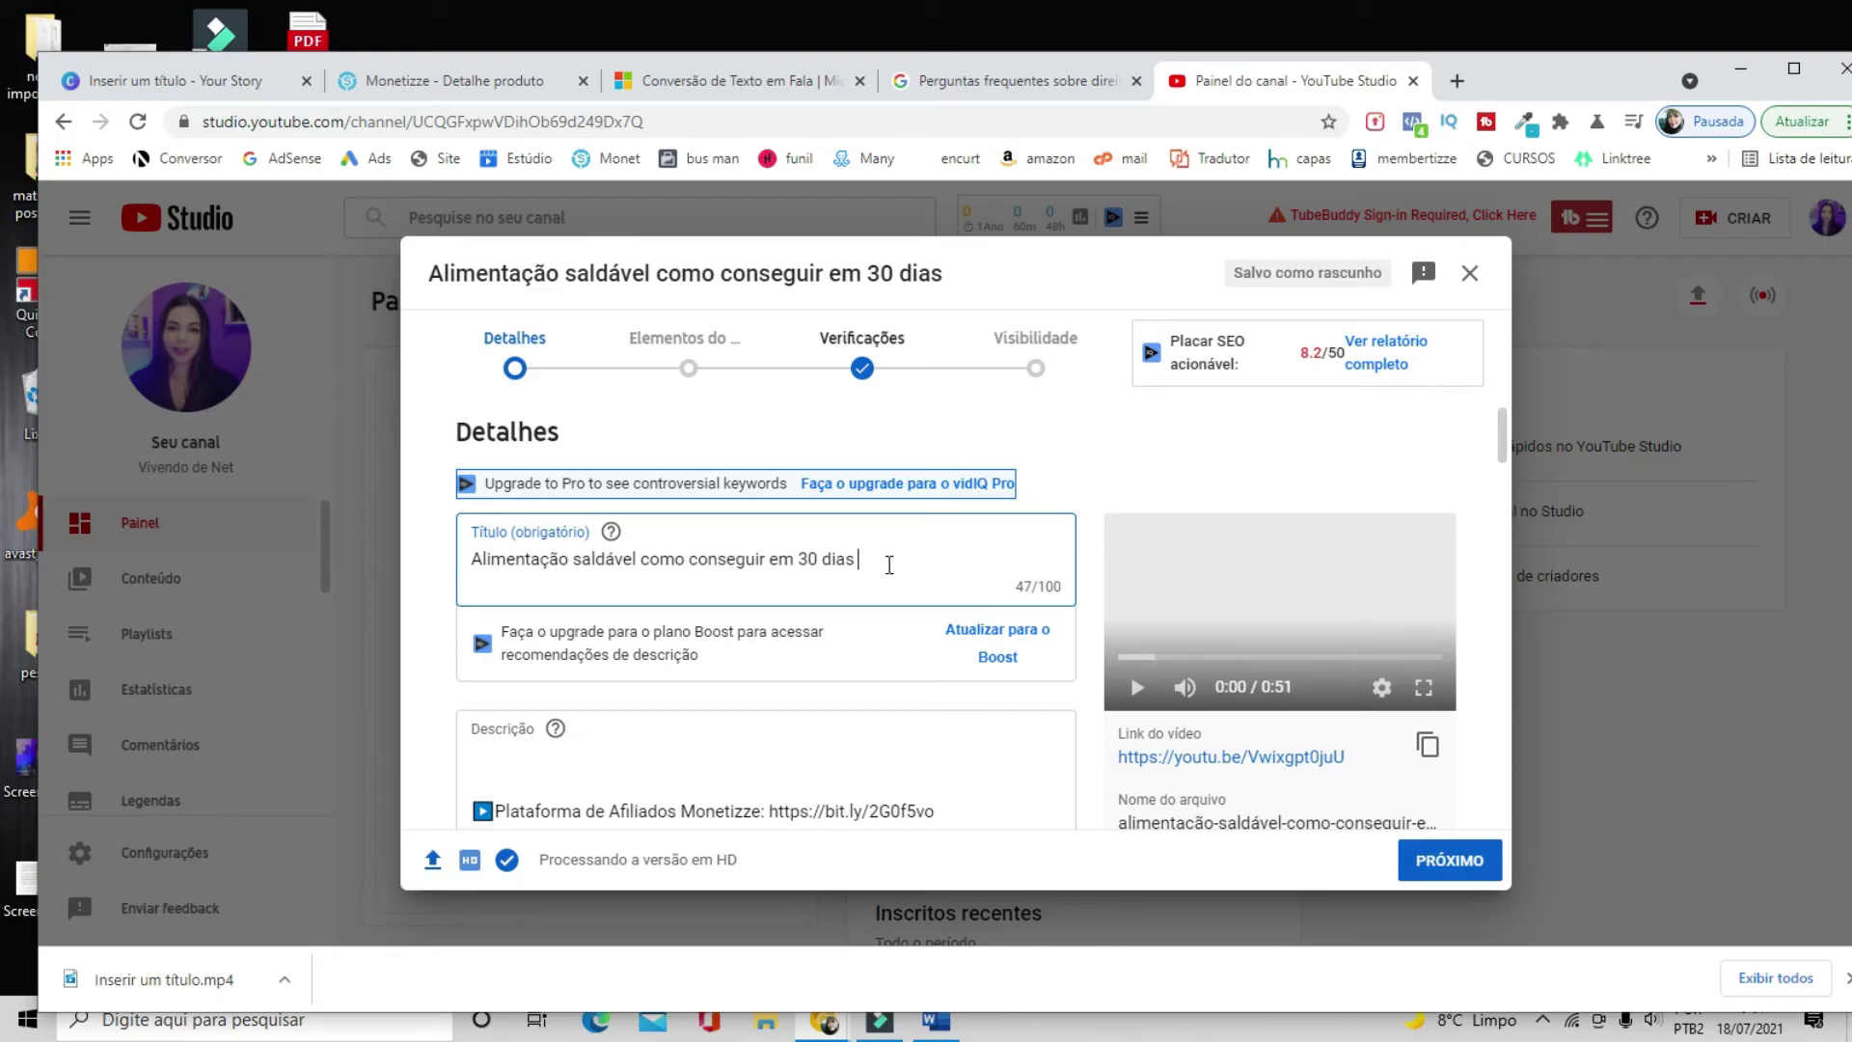
pyautogui.write('#sh')
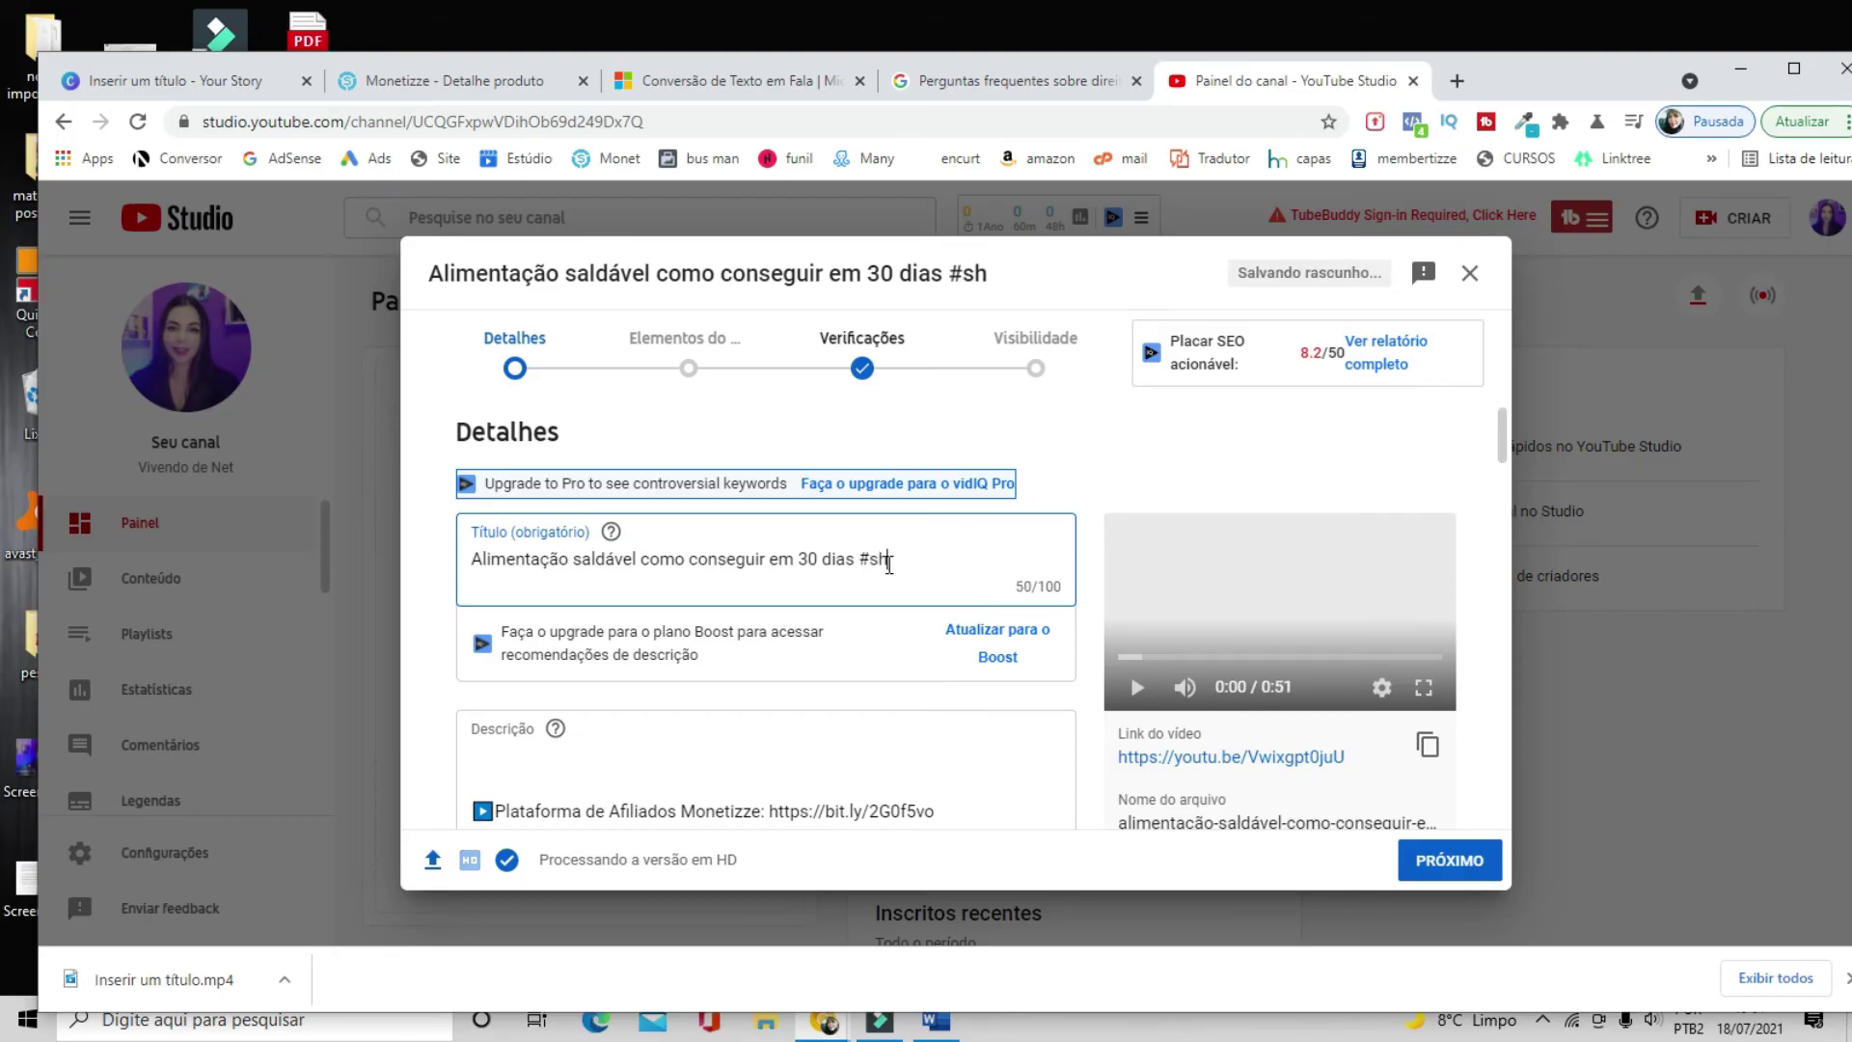
pyautogui.write('orts')
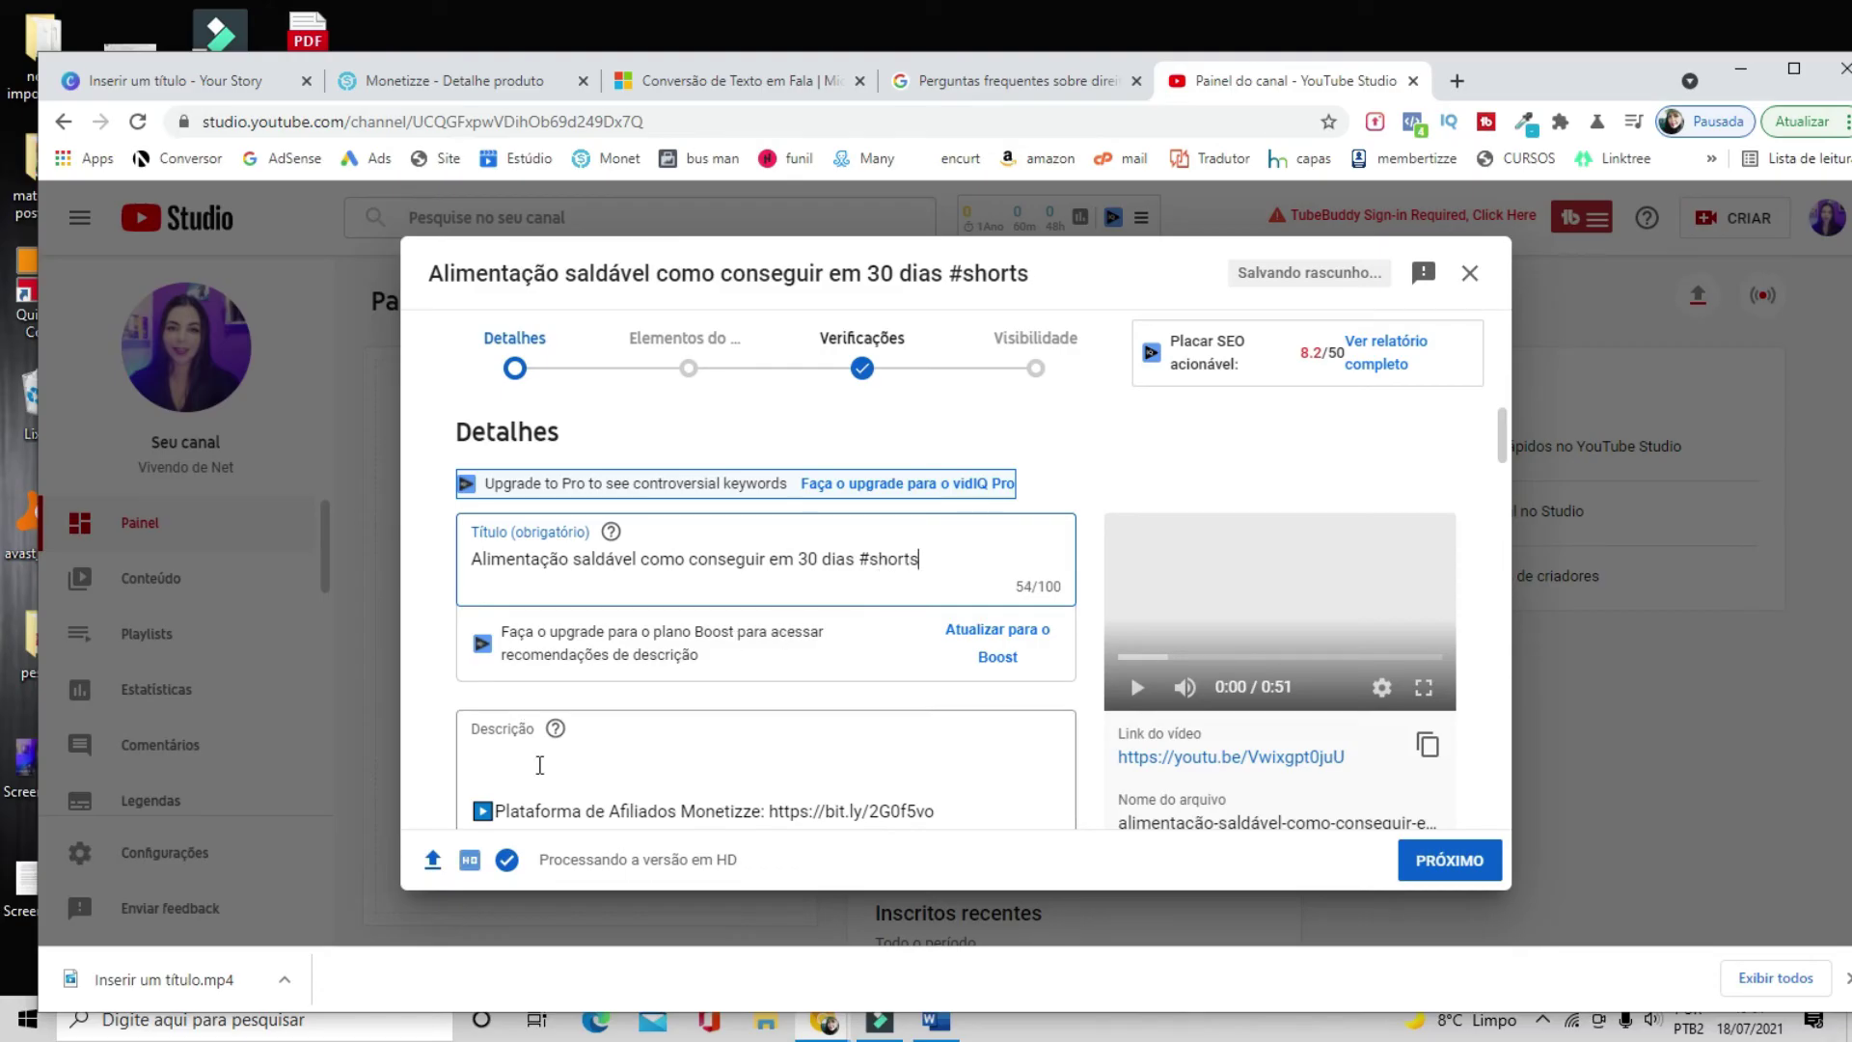
# - Add the hashtags "#shorts #short" at the start of the video description
pyautogui.scroll(-1, 675, 750)
pyautogui.click(497, 645)
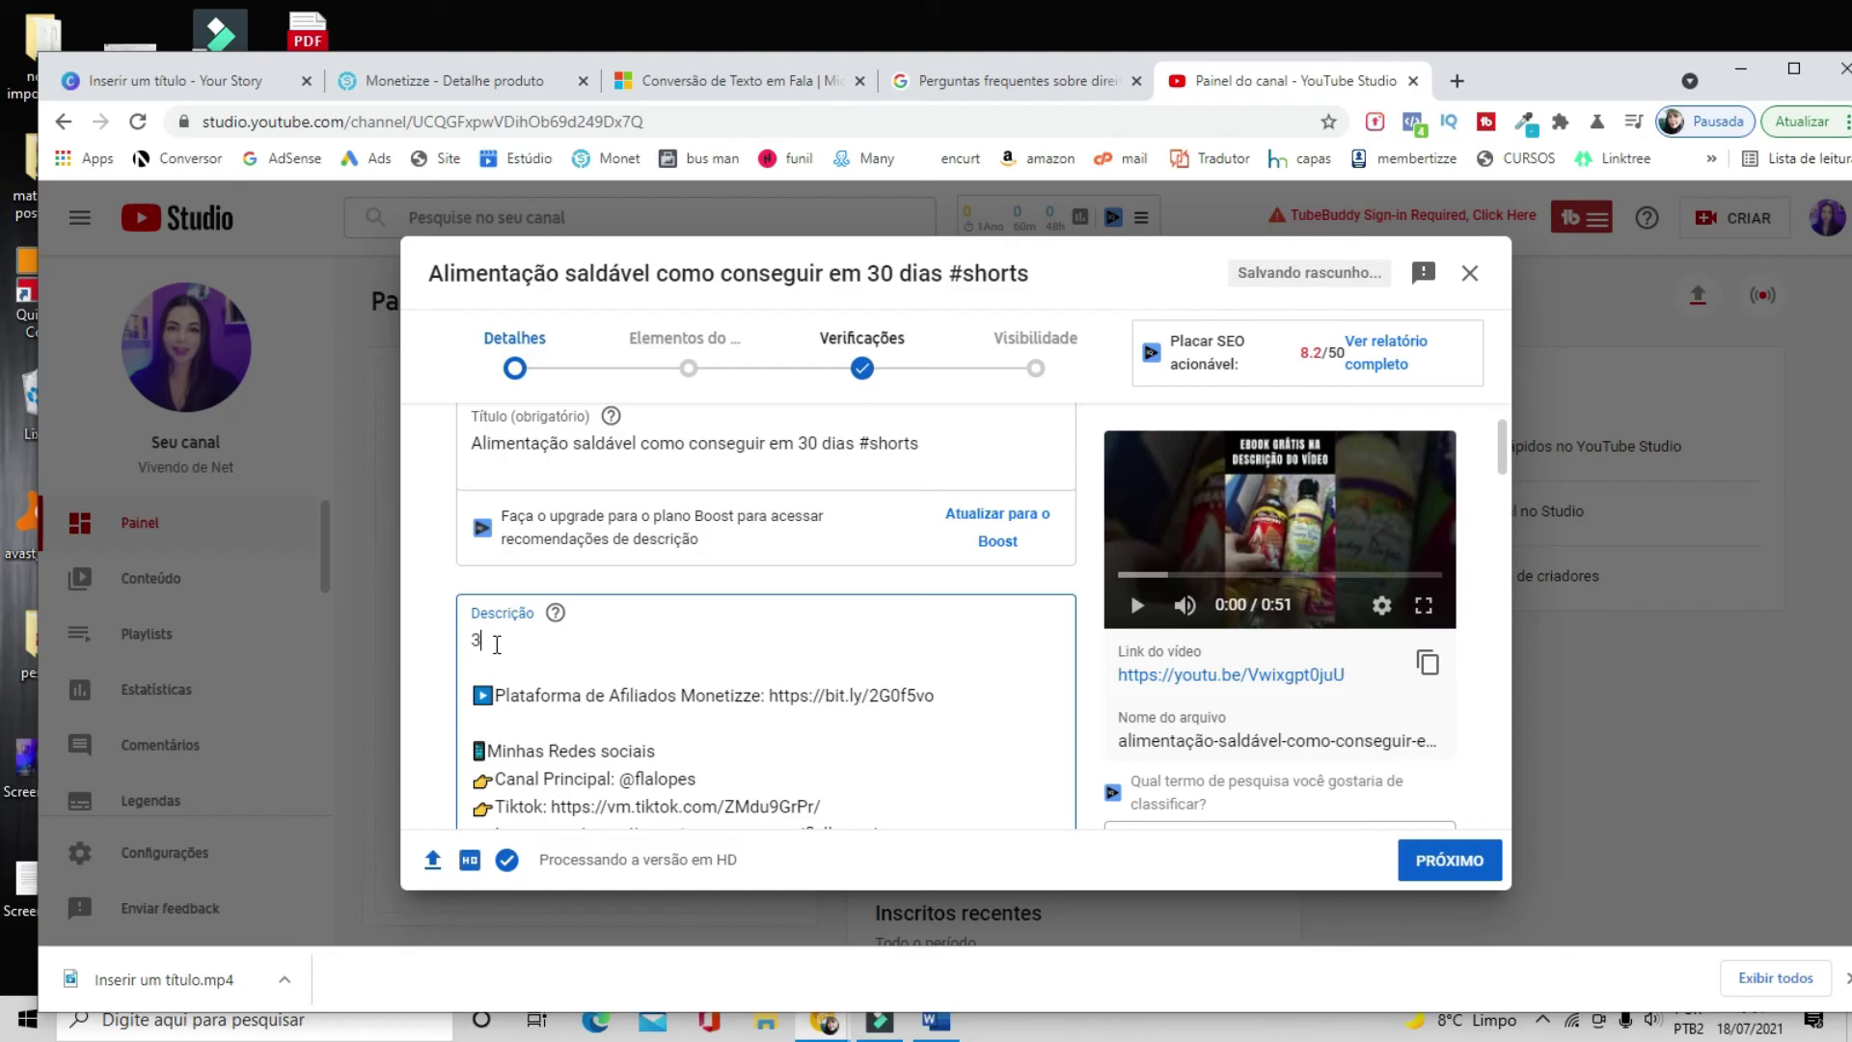
pyautogui.write('3')
pyautogui.press('BackSpace')
pyautogui.write('#shorts #short')
# - Add the line "Veja aqui passo a passo um guia completo para conseguir se alimentar adequadamente em até 30 dias:" and the Bitly link above the hashtags
pyautogui.click(472, 641)
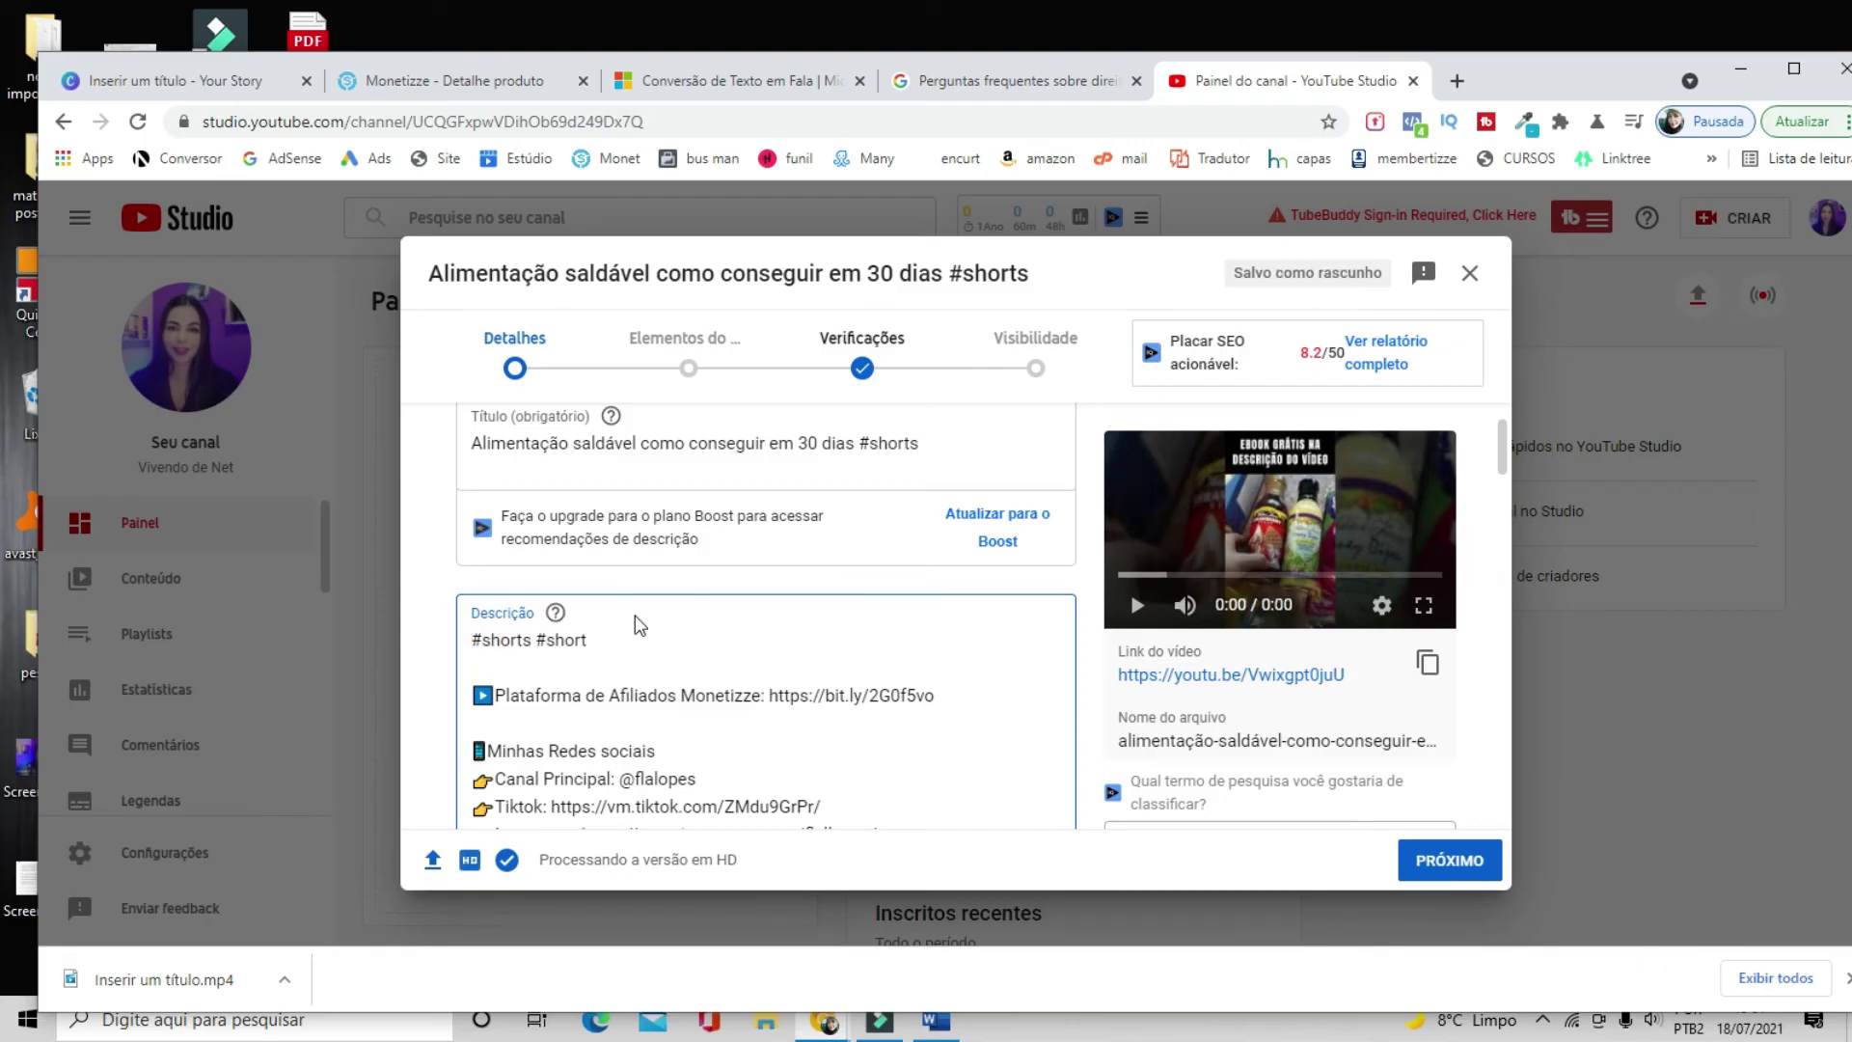
pyautogui.press('Return')
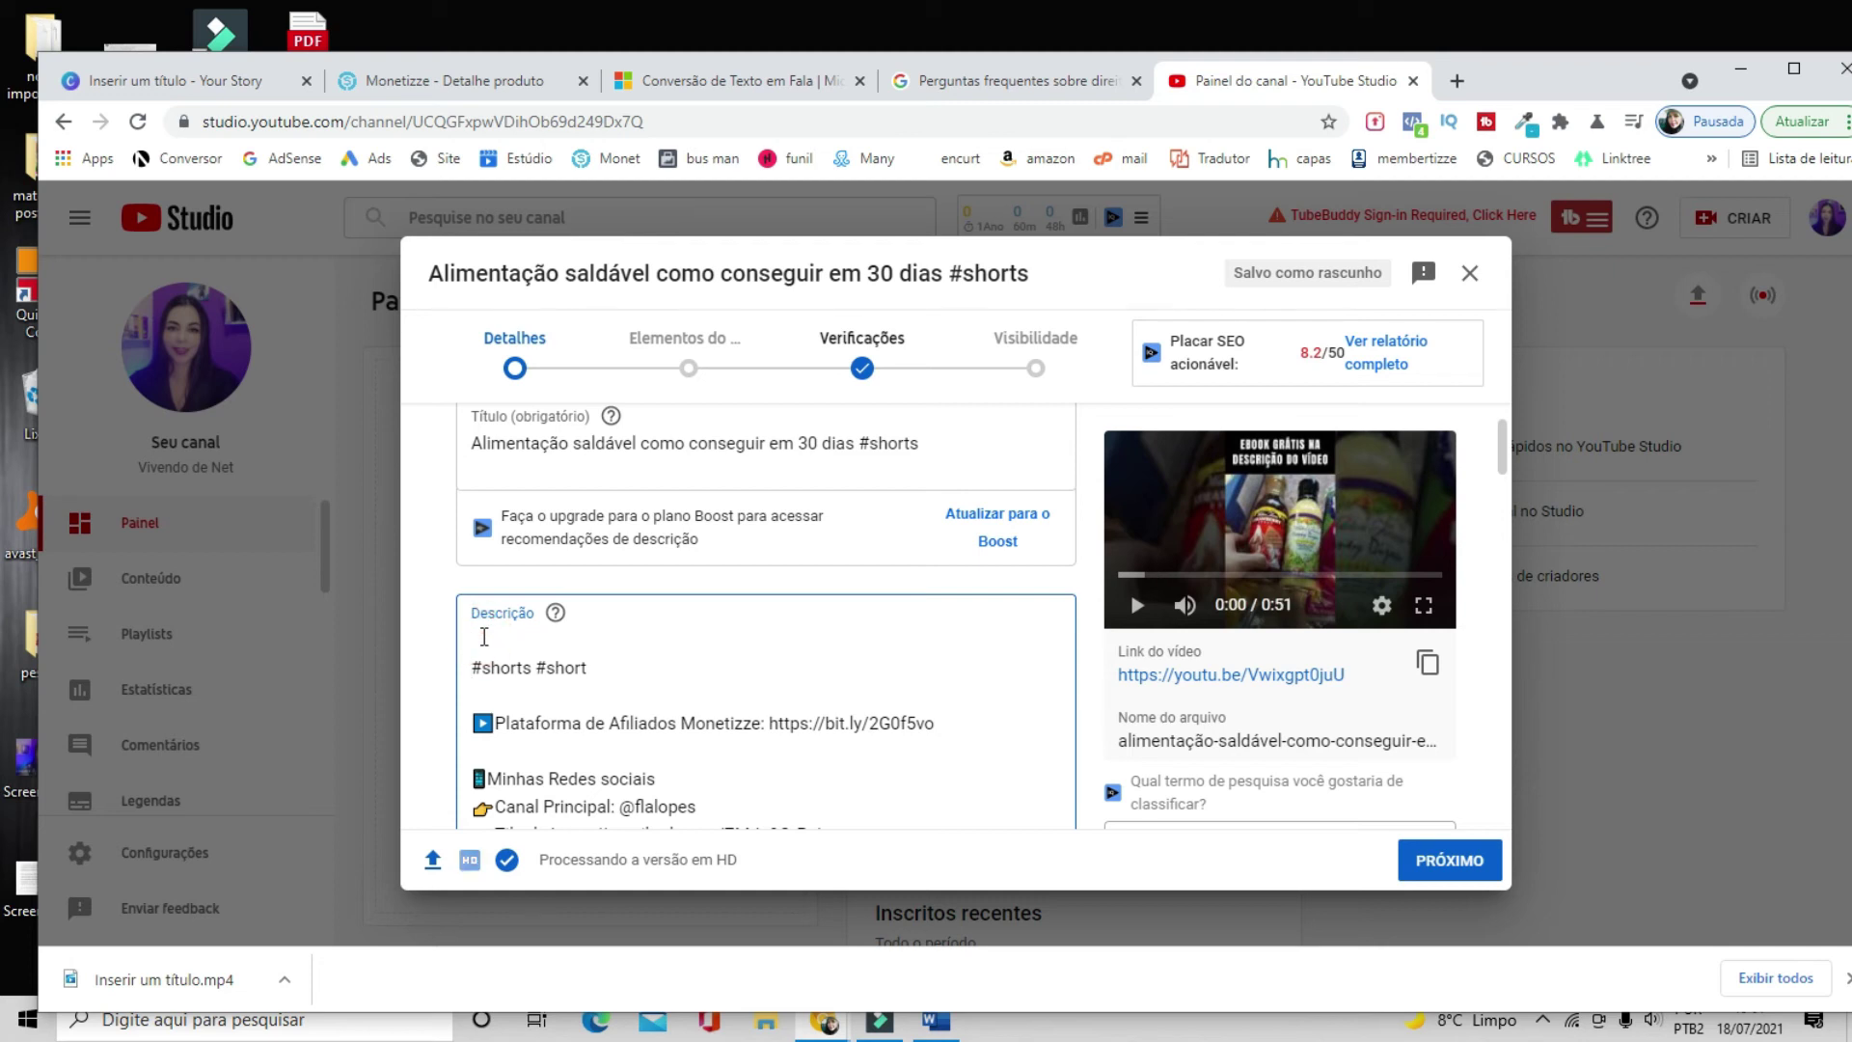
pyautogui.write('Veja')
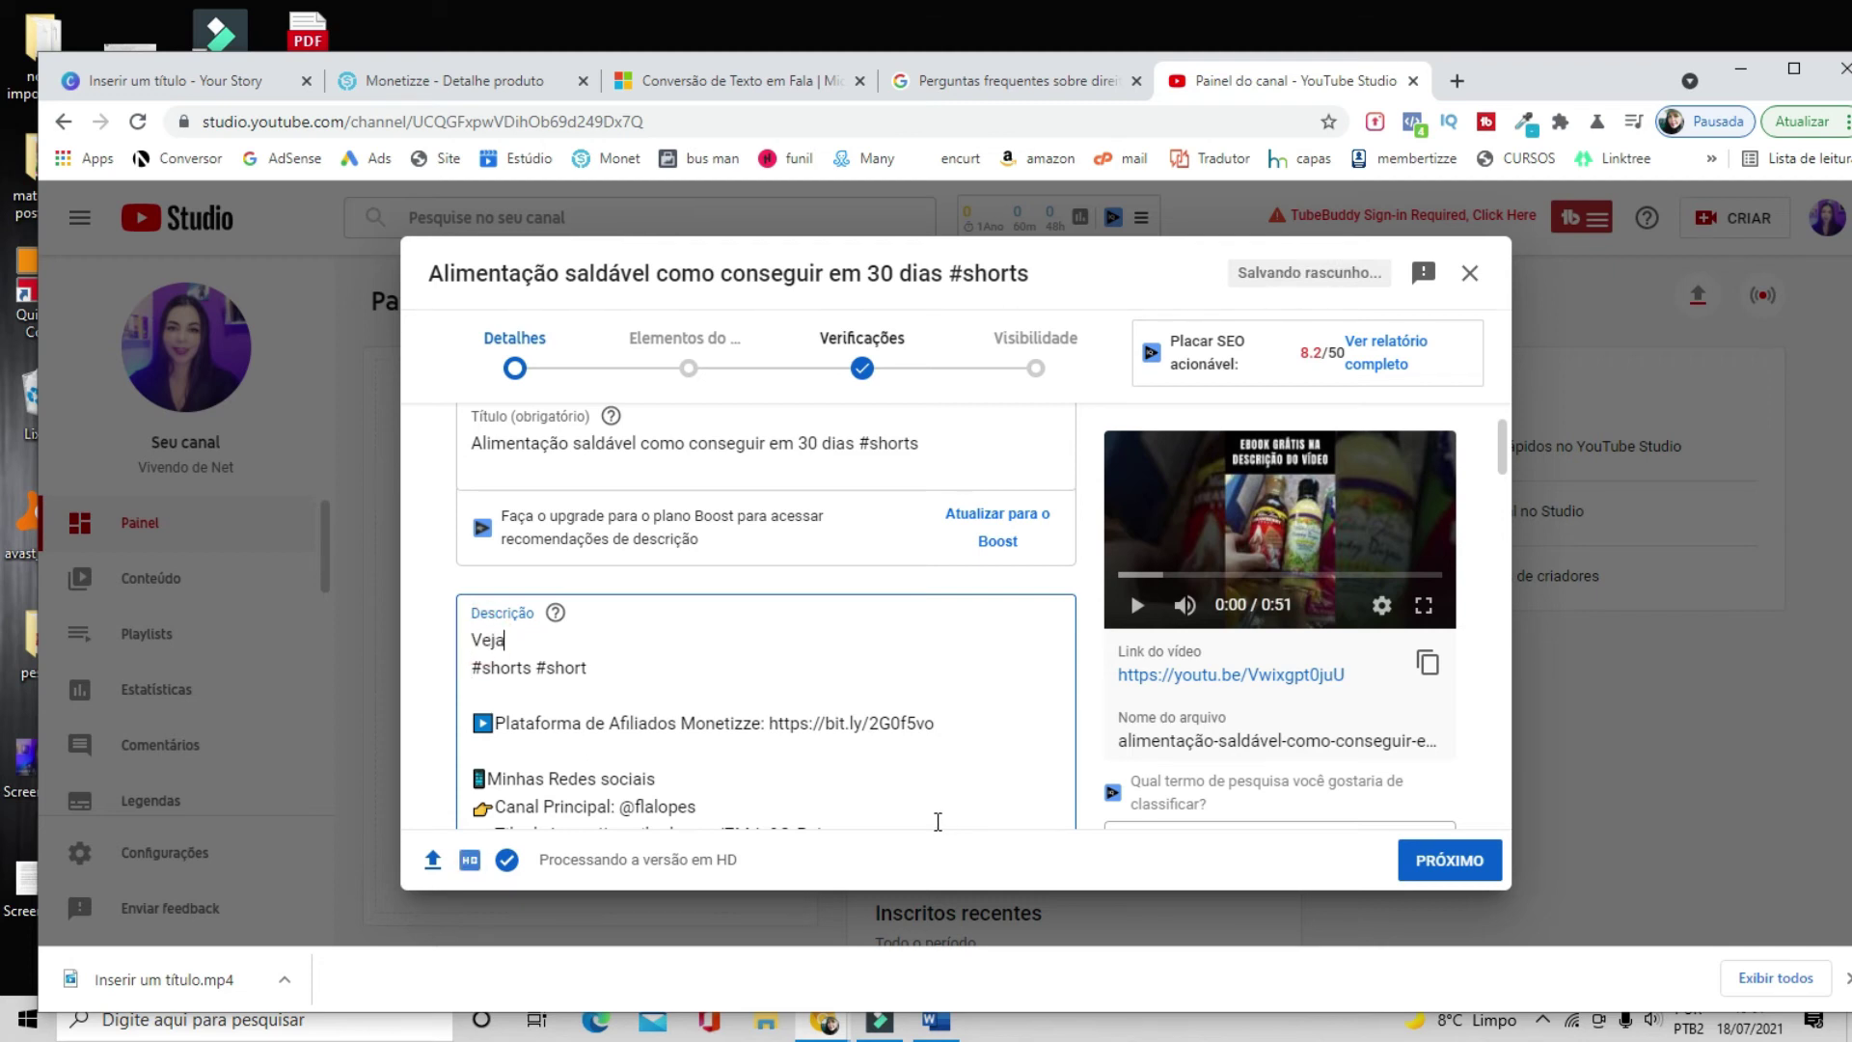
pyautogui.write(' aqui compasso a passo um gui')
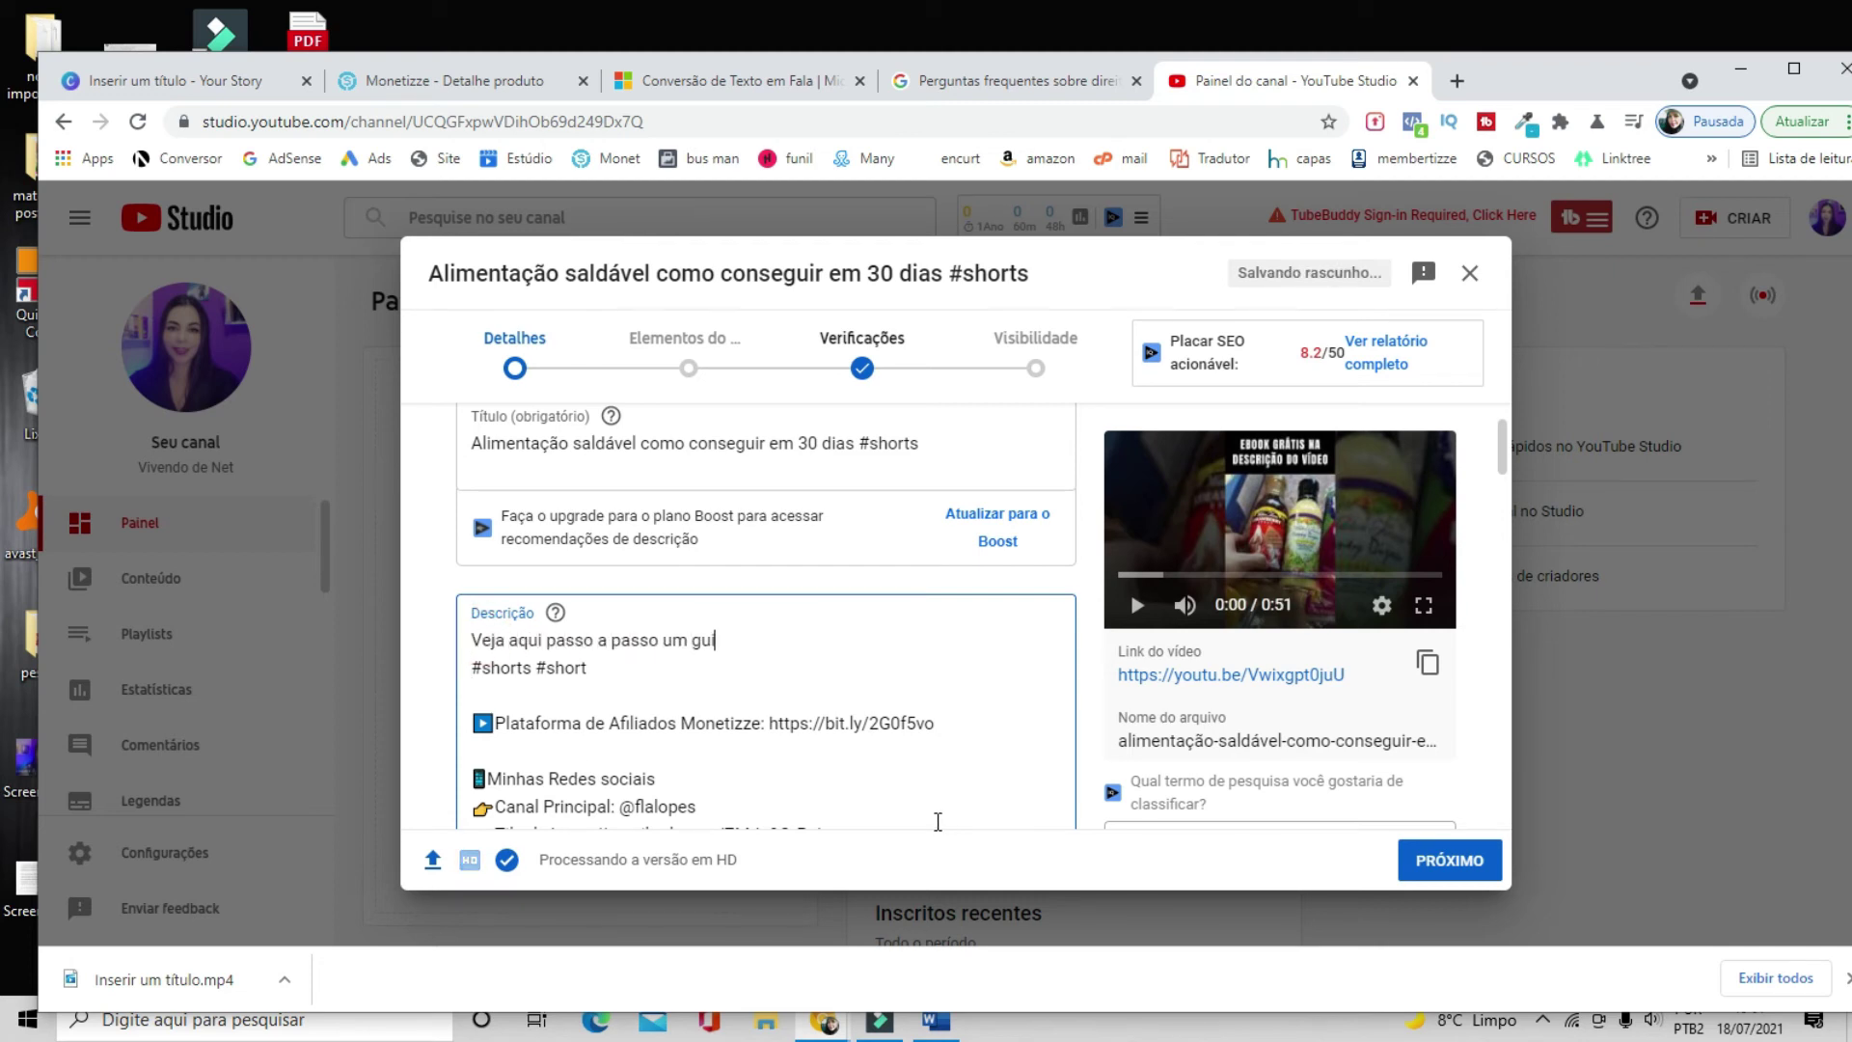
pyautogui.write('a completo para conseguir se alimentar ade')
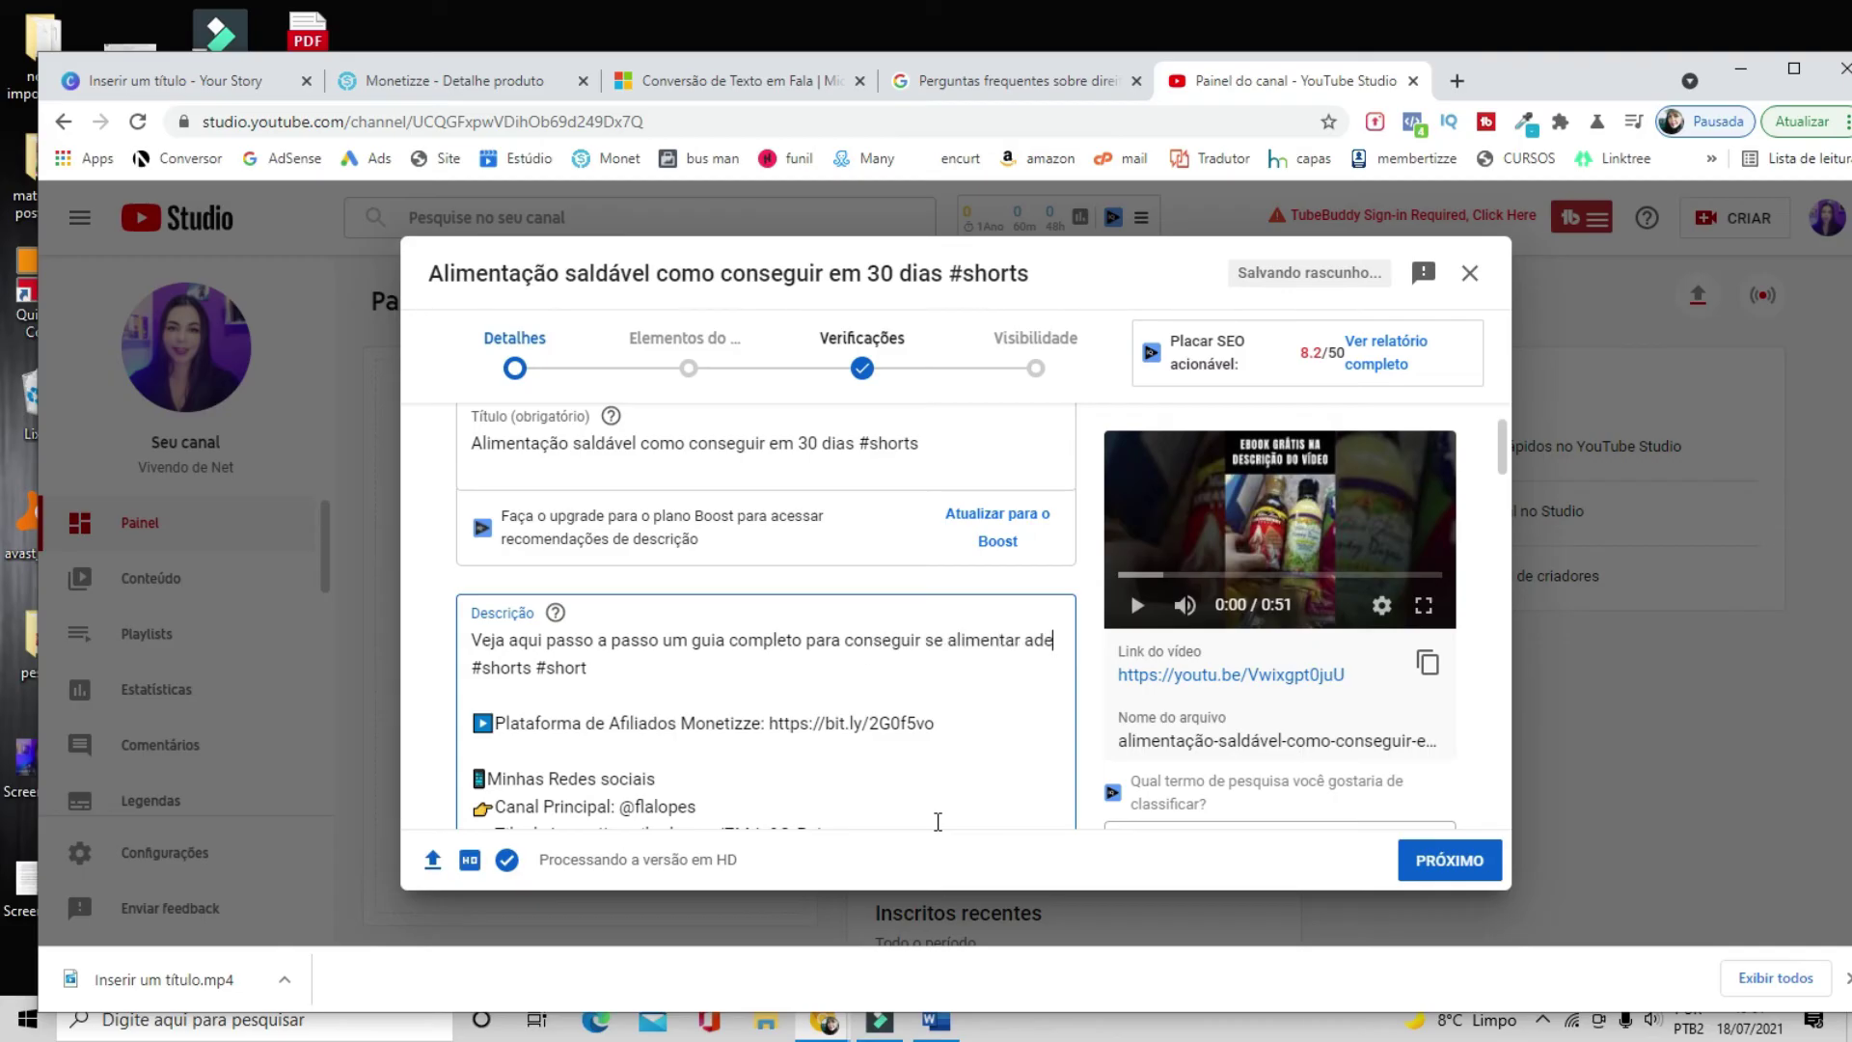
pyautogui.write('quadamente em até 30 dias:')
pyautogui.hotkey('ctrl', 'v')
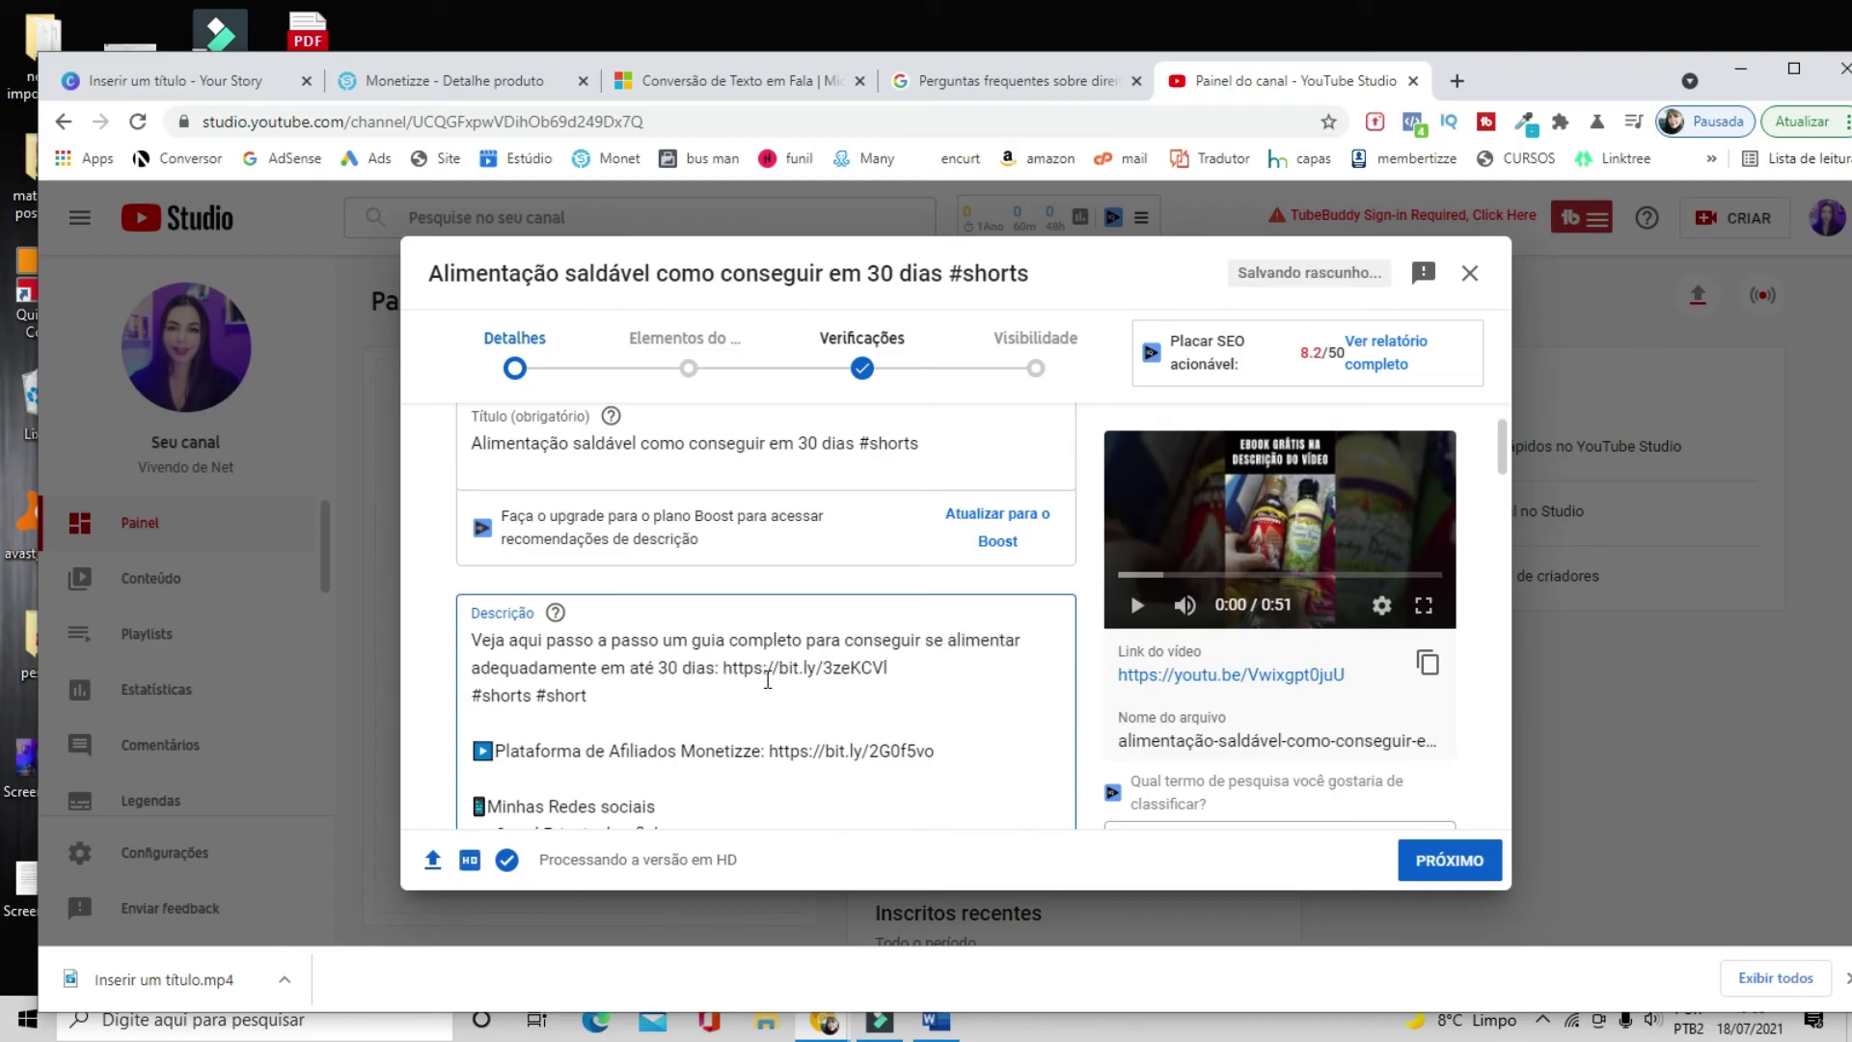
# - Copy the blue play emoji before the description's opening line and insert a blank line above the hashtags
pyautogui.moveTo(497, 754); pyautogui.dragTo(482, 753)
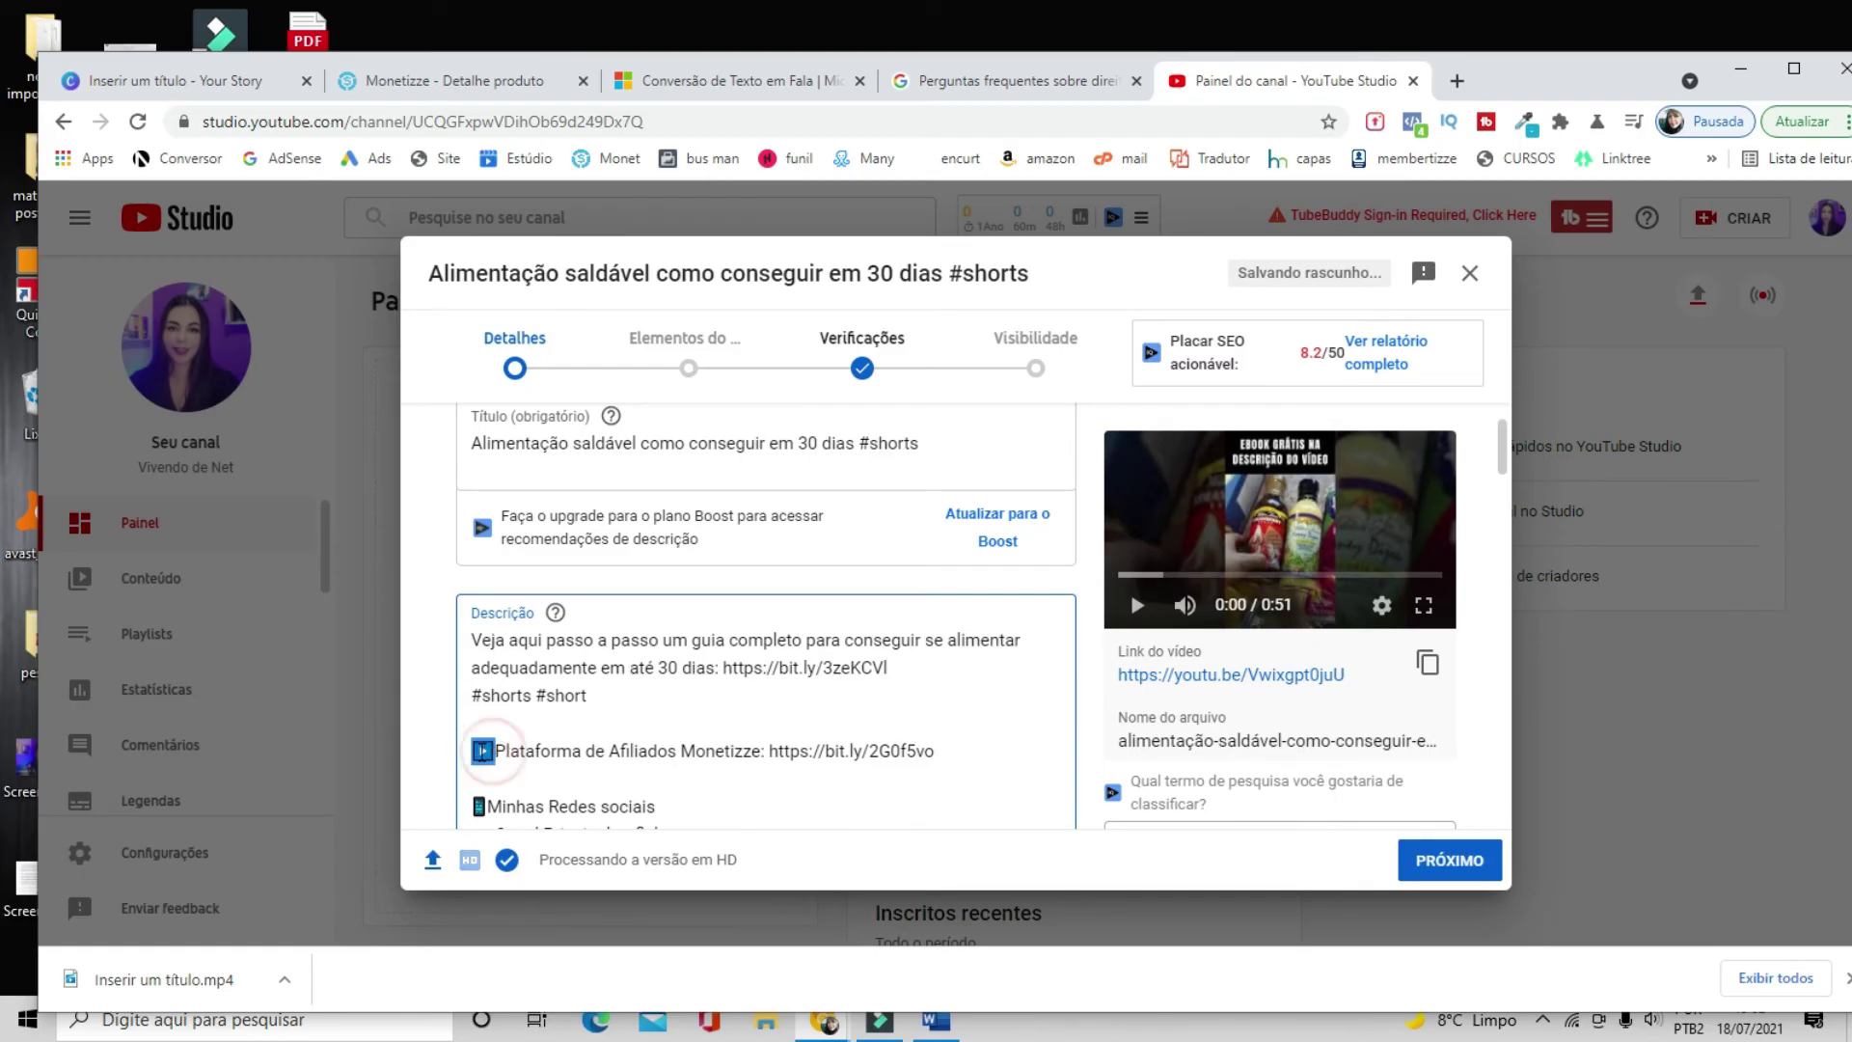
pyautogui.hotkey('ctrl', 'c')
pyautogui.click(475, 641)
pyautogui.hotkey('ctrl', 'v')
pyautogui.click(886, 668)
pyautogui.press('Return')
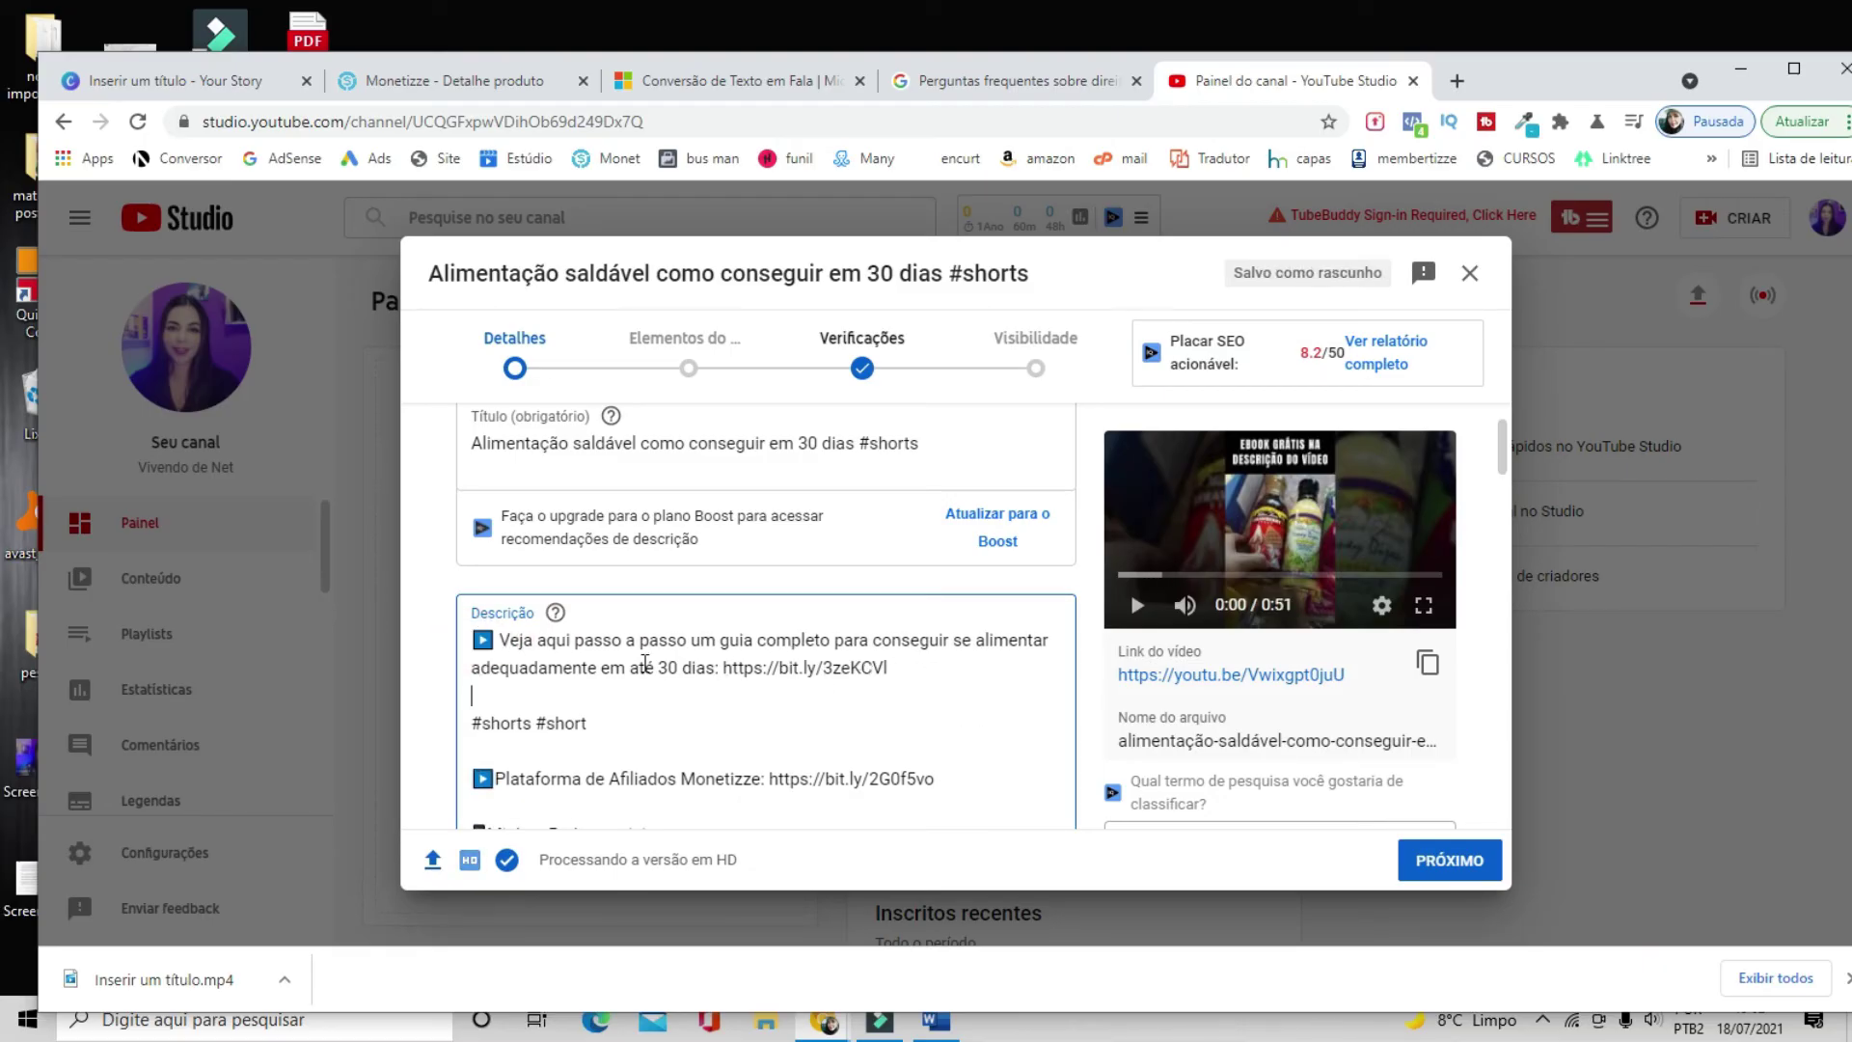
# - Review the video's thumbnail, playlist, audience, paid promotion, automatic chapters and tags settings
pyautogui.scroll(-5, 714, 711)
pyautogui.scroll(-1, 758, 714)
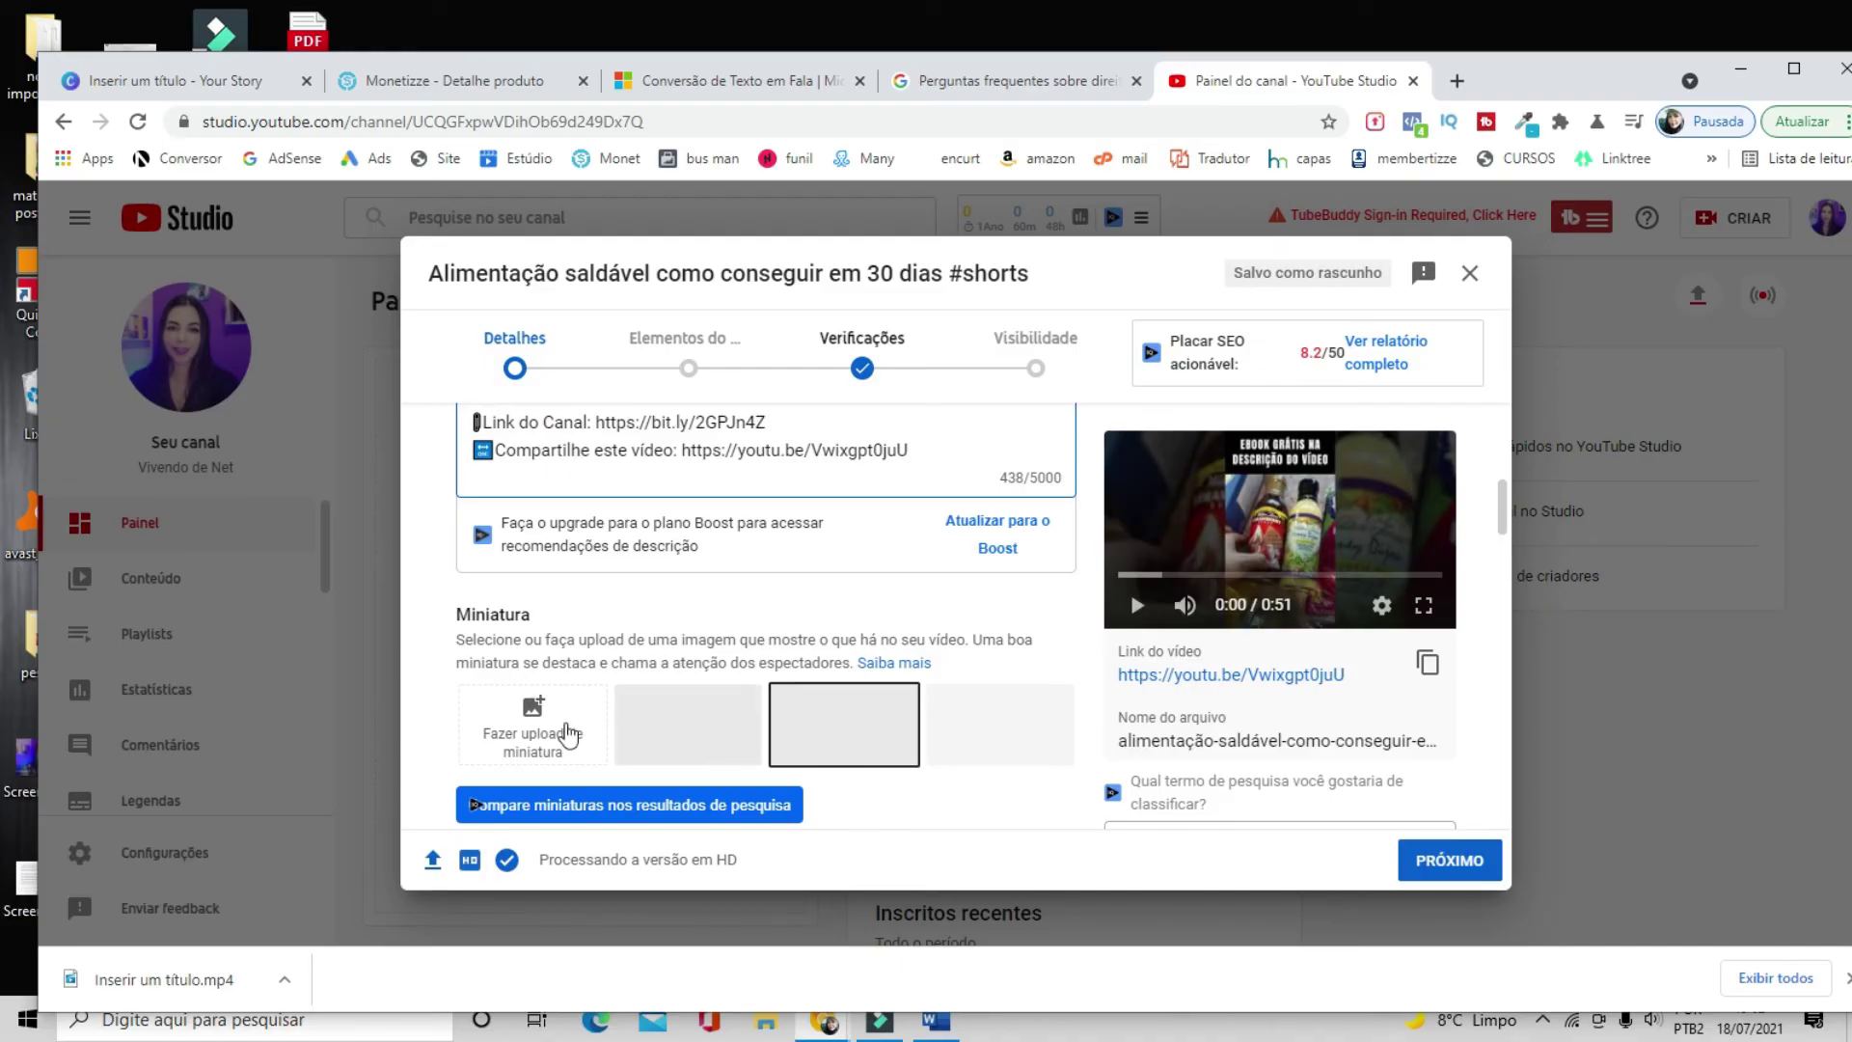
pyautogui.scroll(-1, 831, 688)
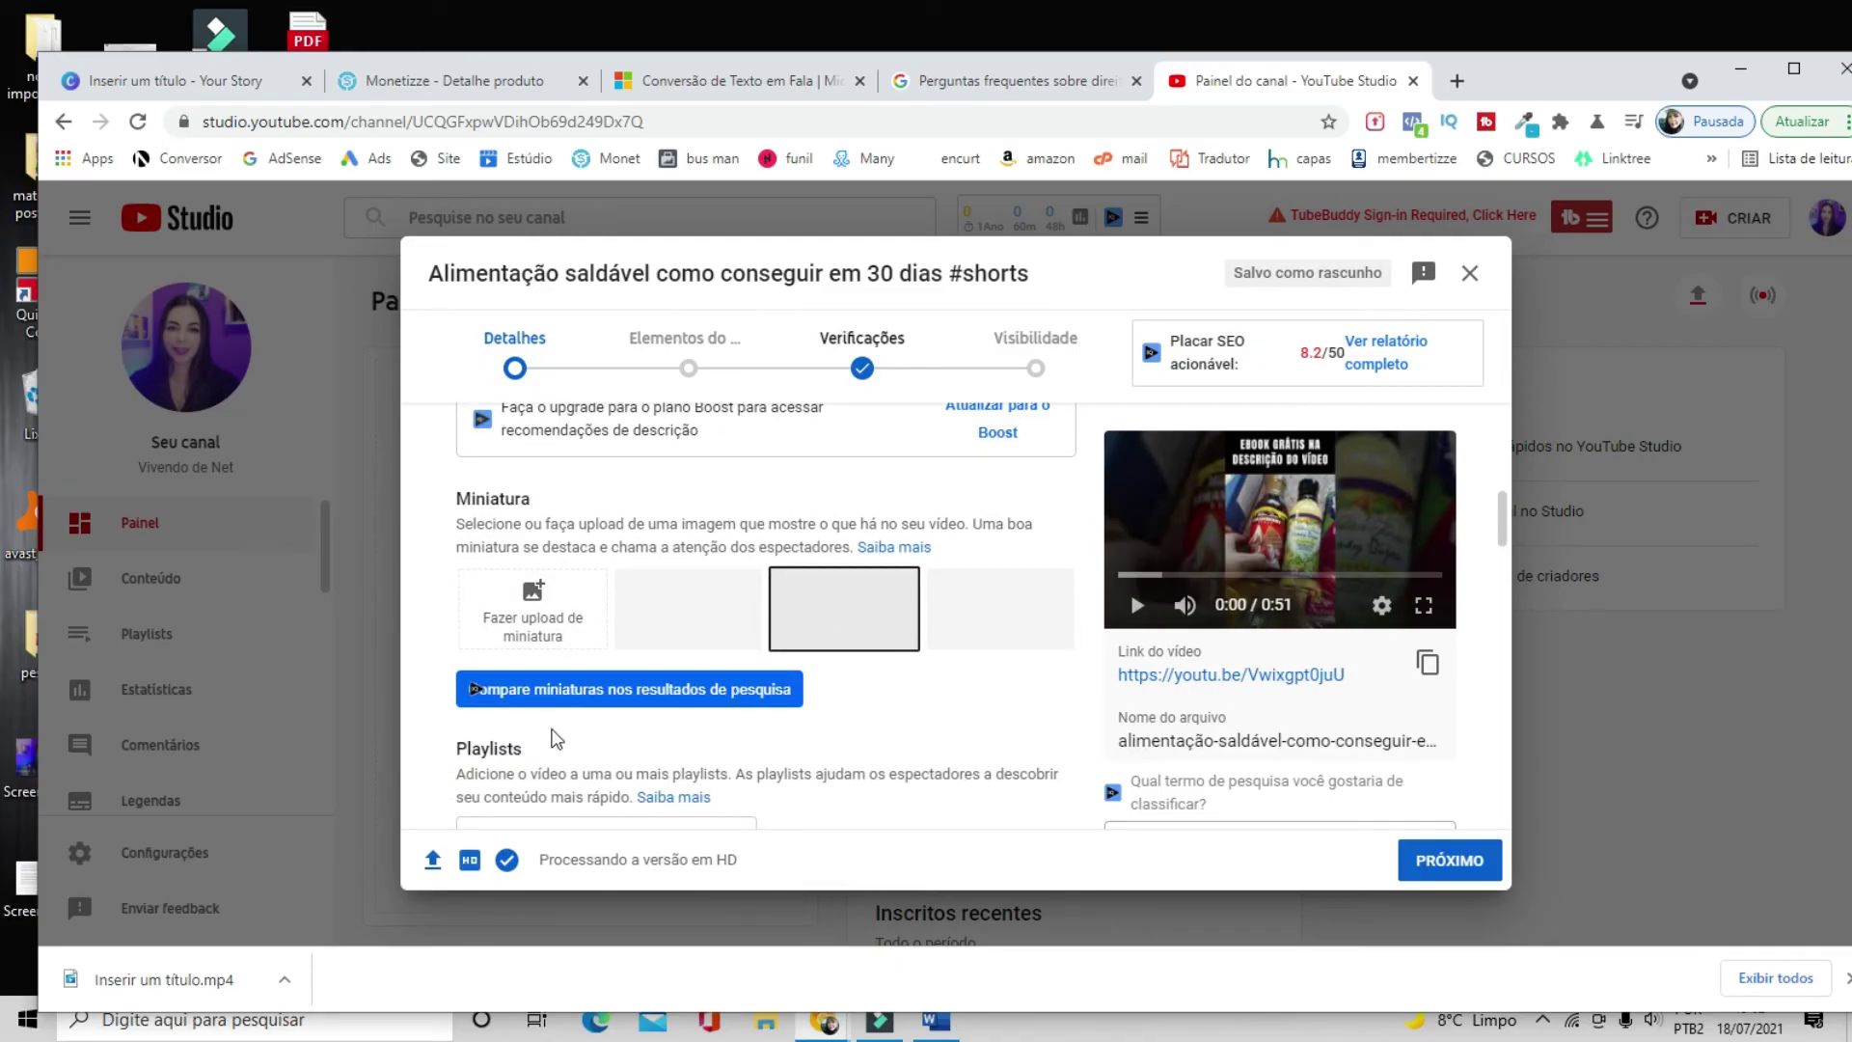
pyautogui.scroll(-2, 544, 719)
pyautogui.click(598, 611)
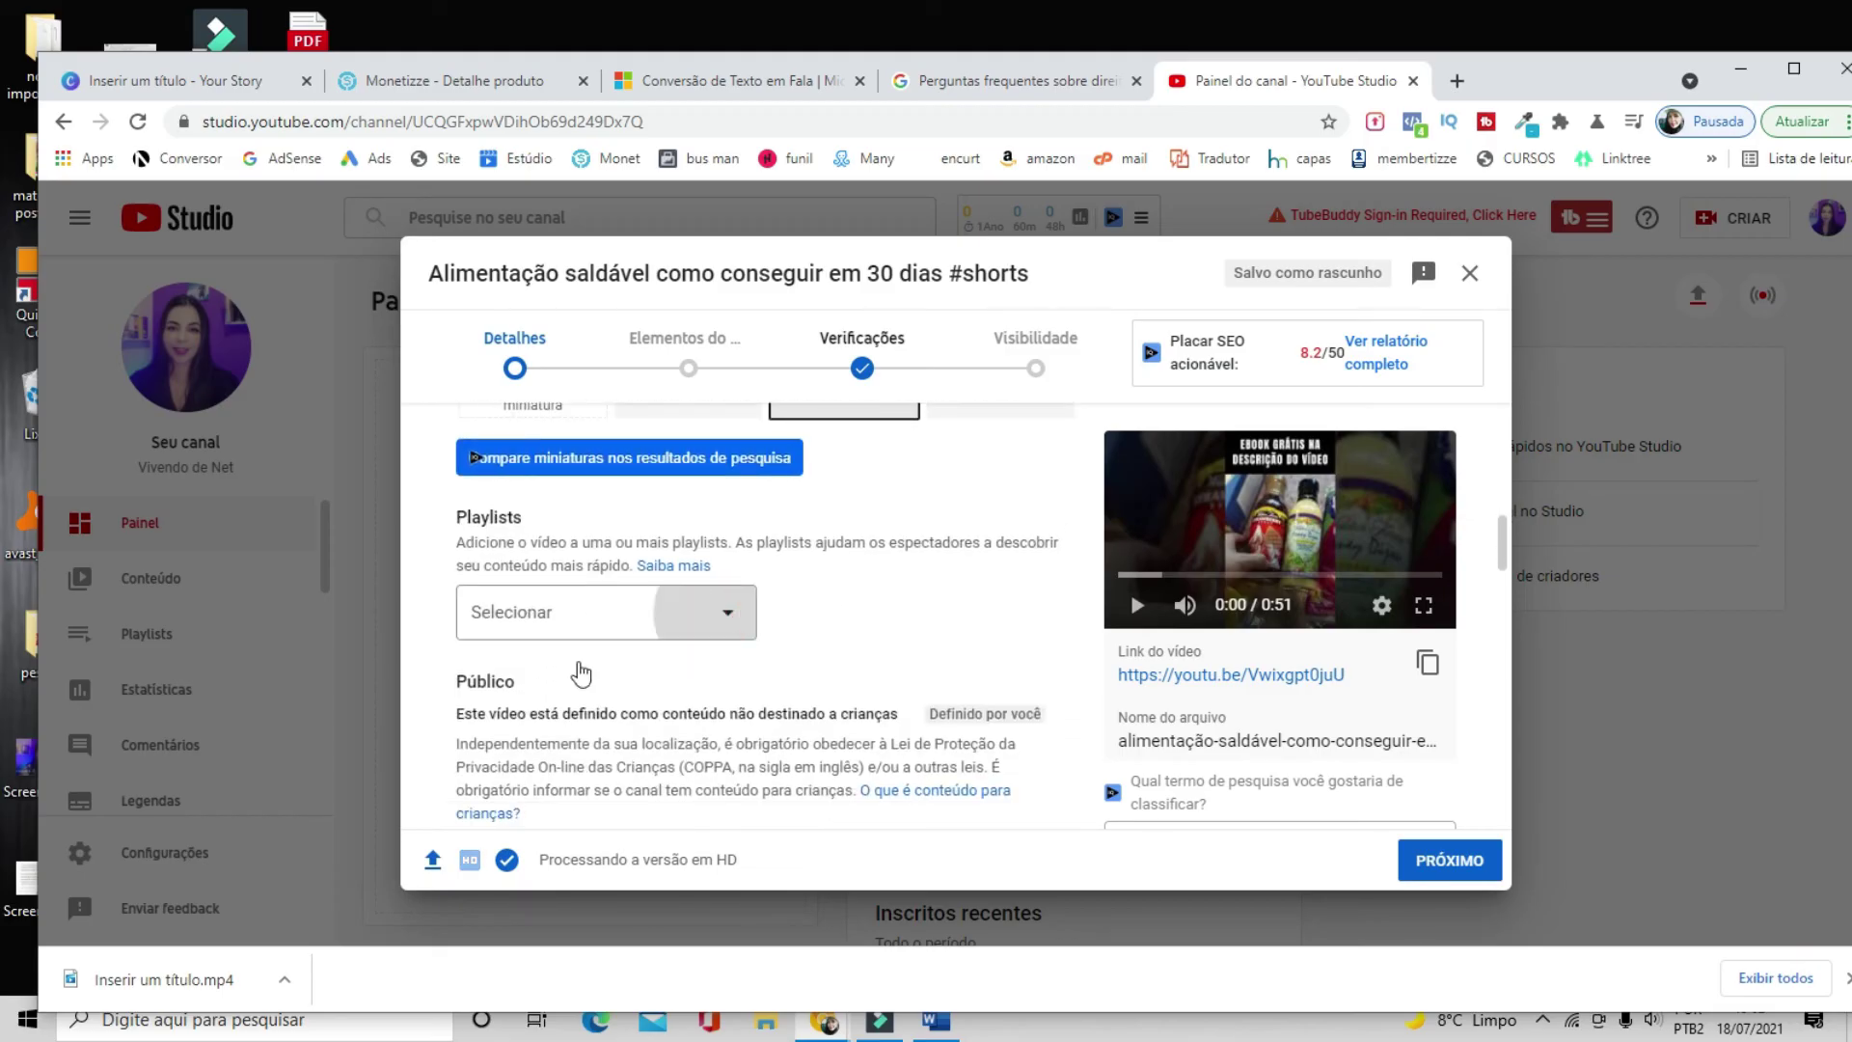
pyautogui.click(761, 857)
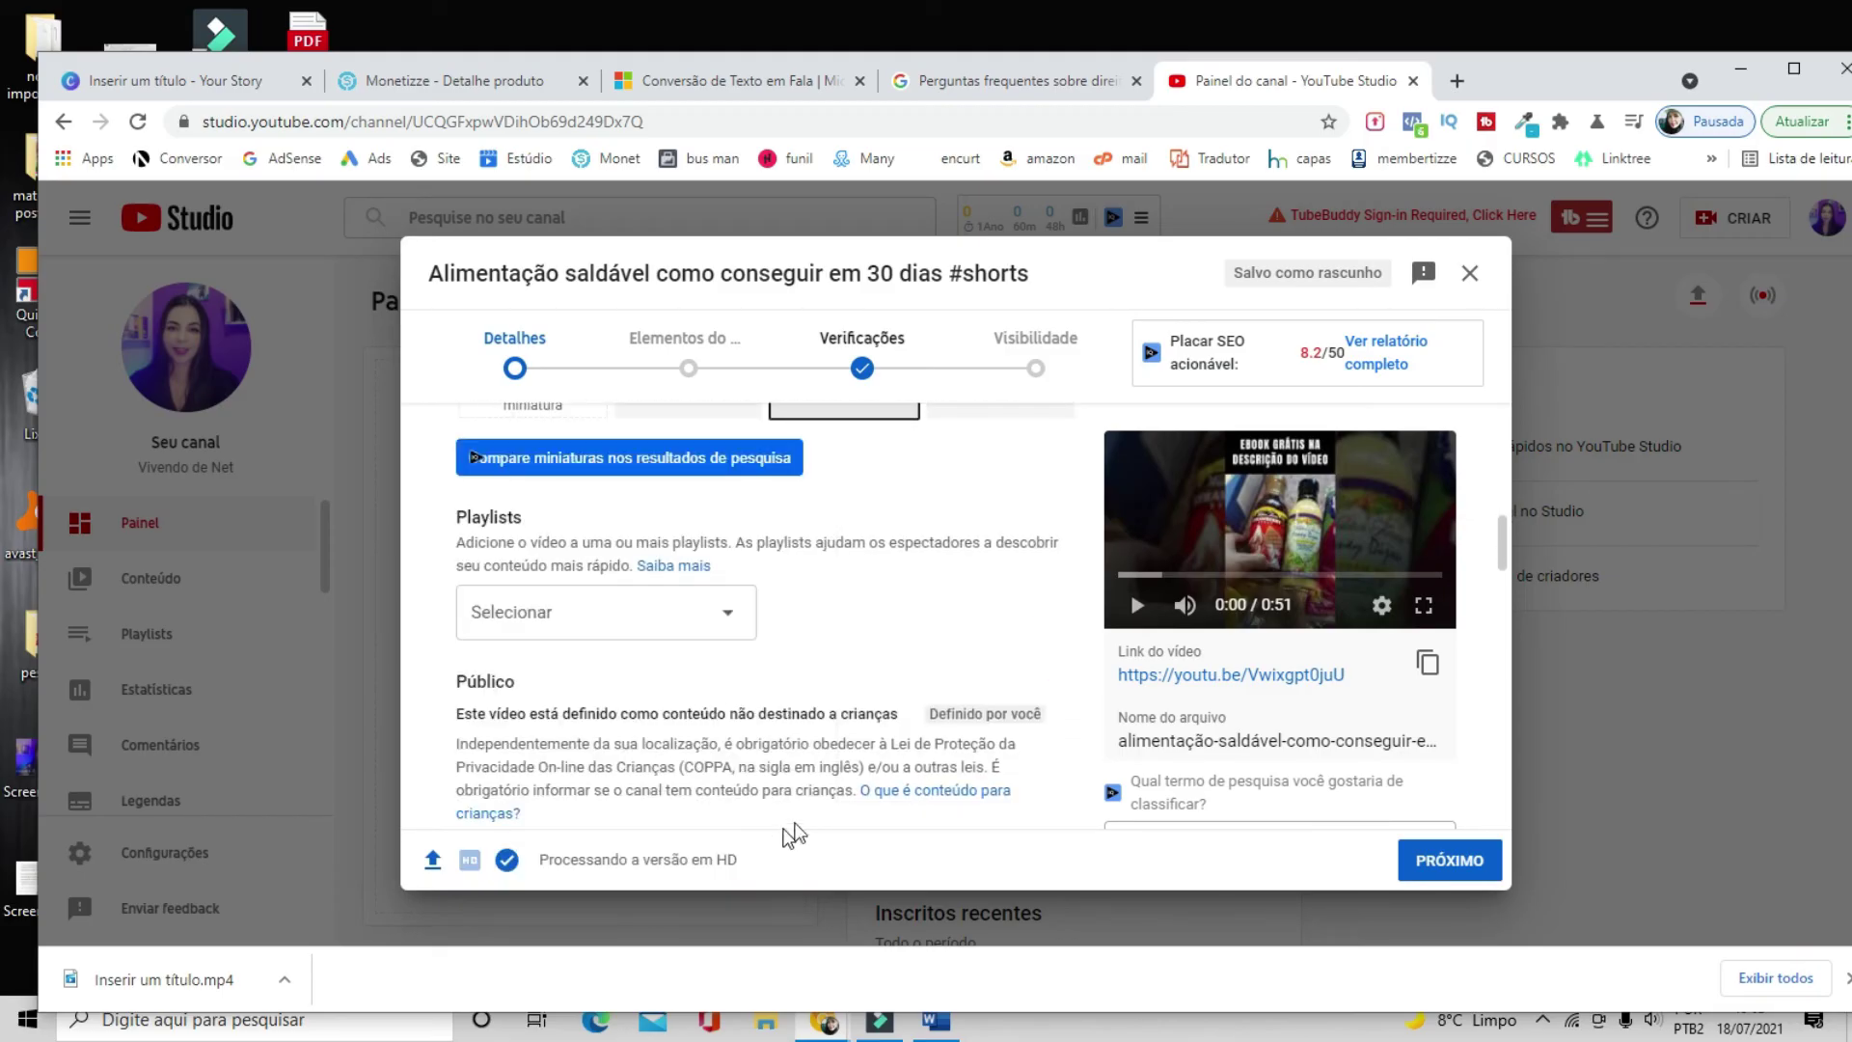
pyautogui.scroll(-2, 699, 702)
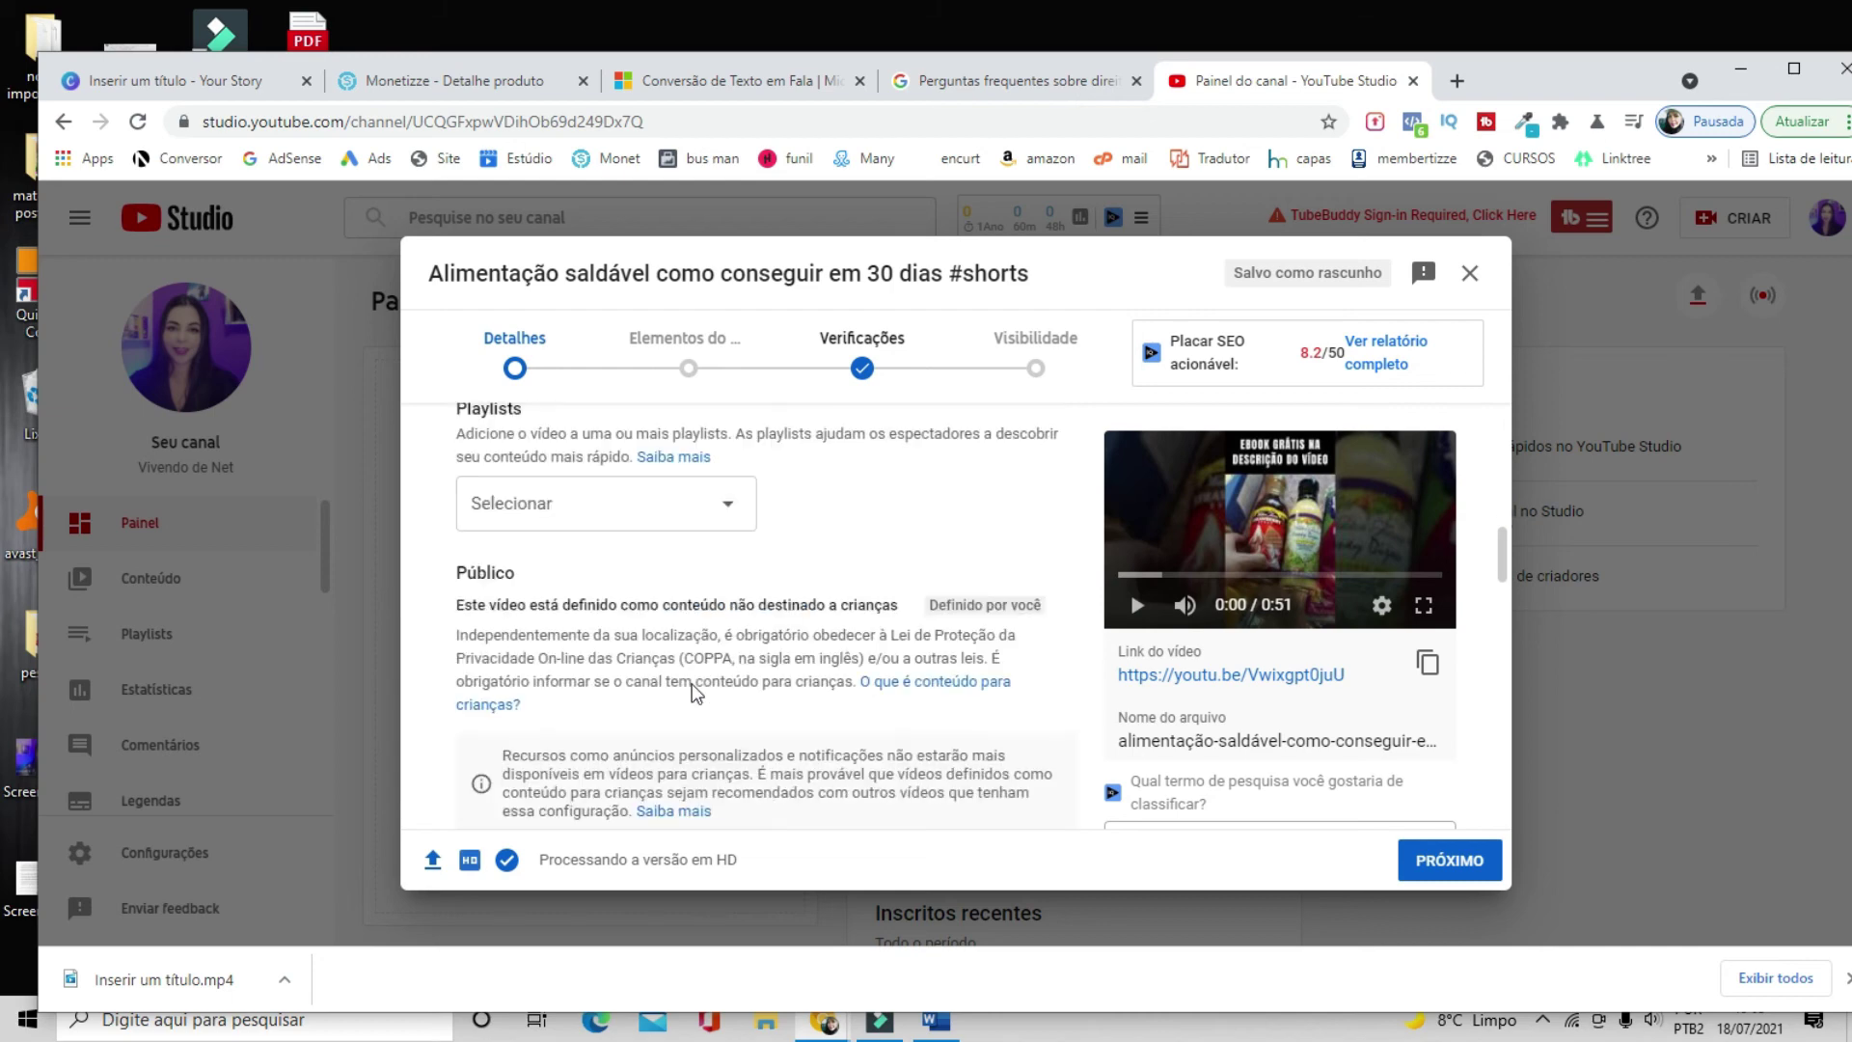
pyautogui.scroll(-1, 699, 698)
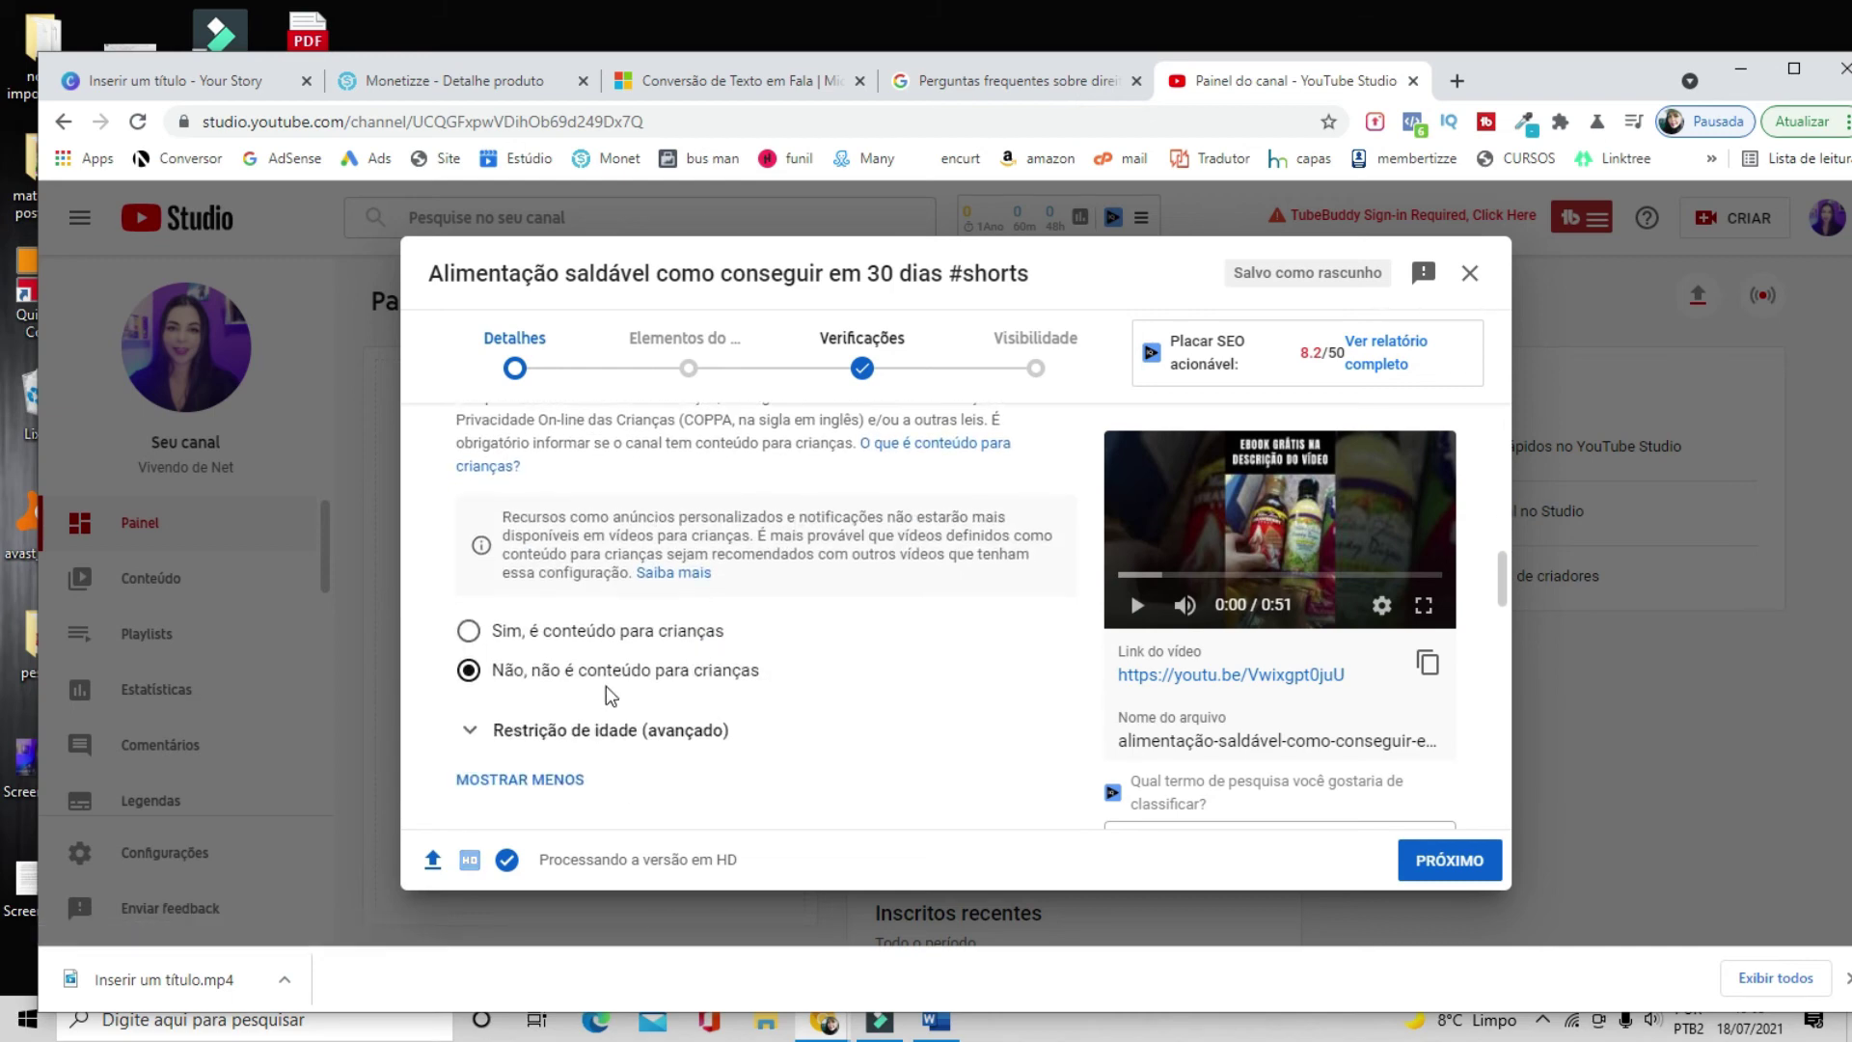
pyautogui.scroll(-4, 651, 680)
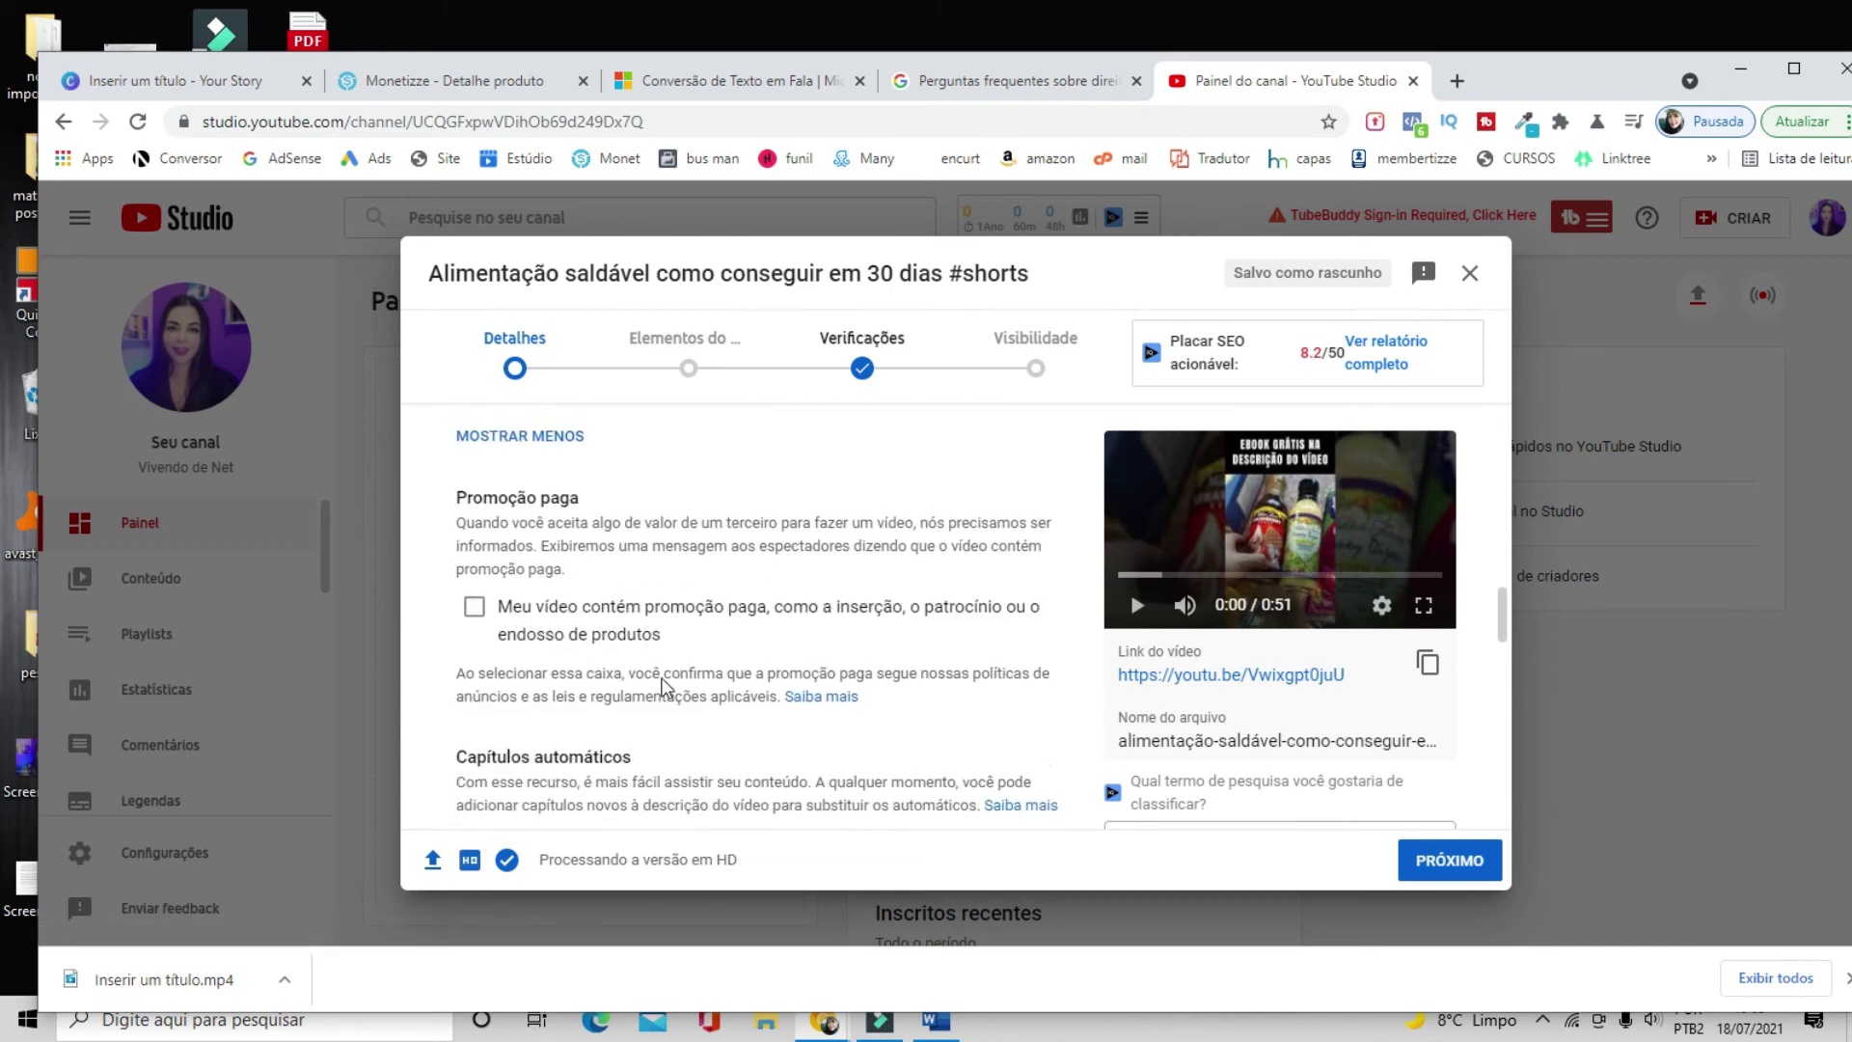
pyautogui.scroll(-1, 662, 678)
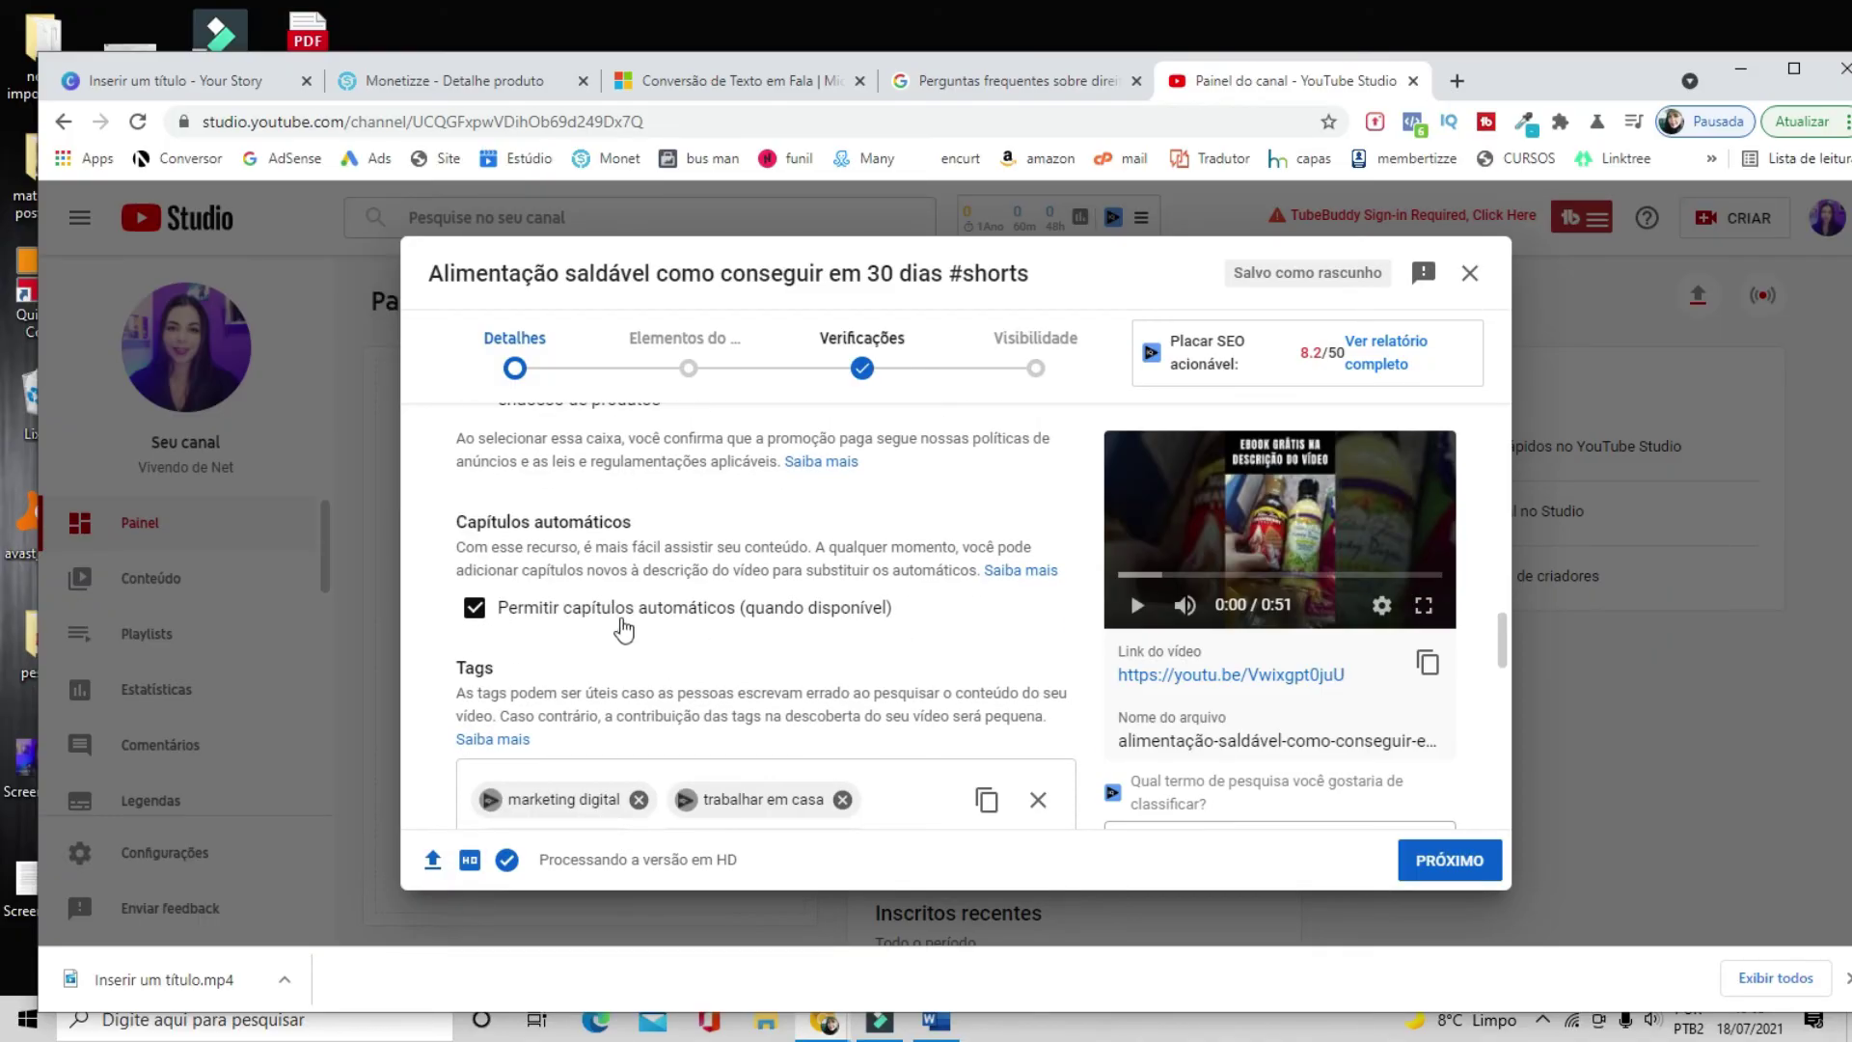
pyautogui.scroll(-4, 867, 636)
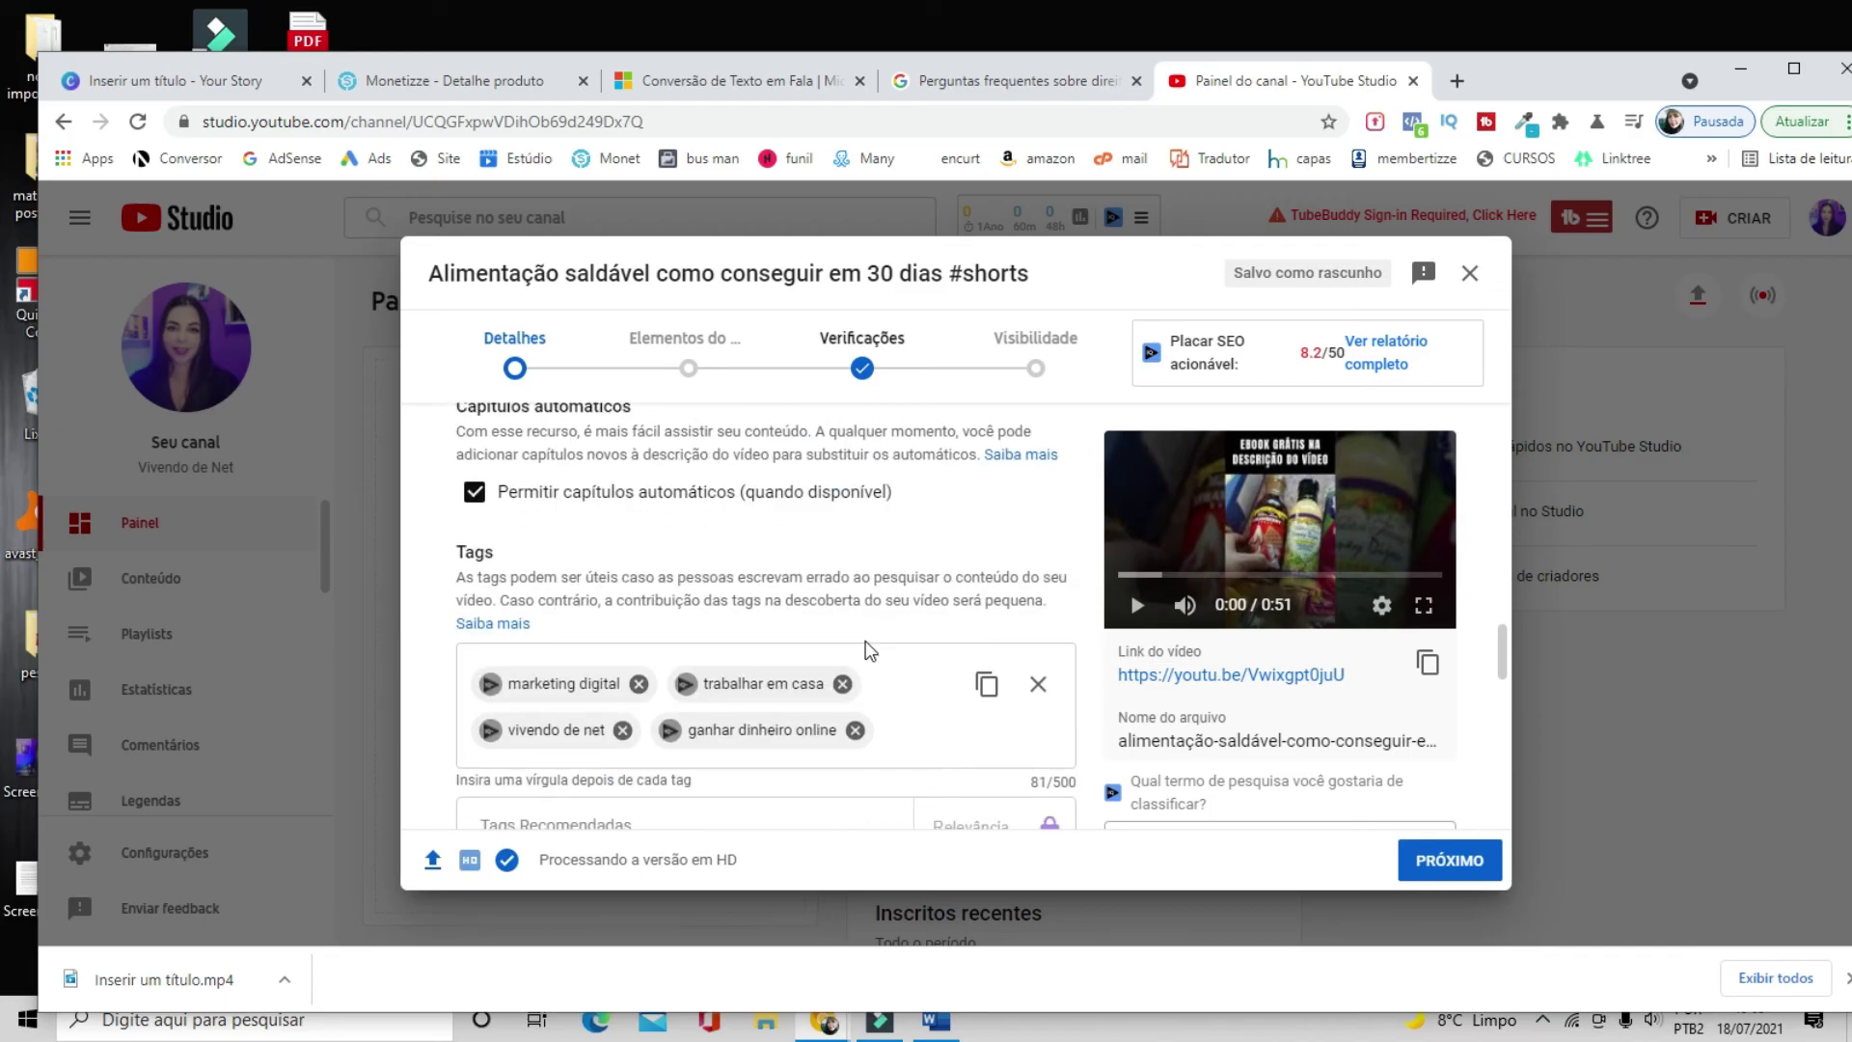
pyautogui.scroll(5, 865, 640)
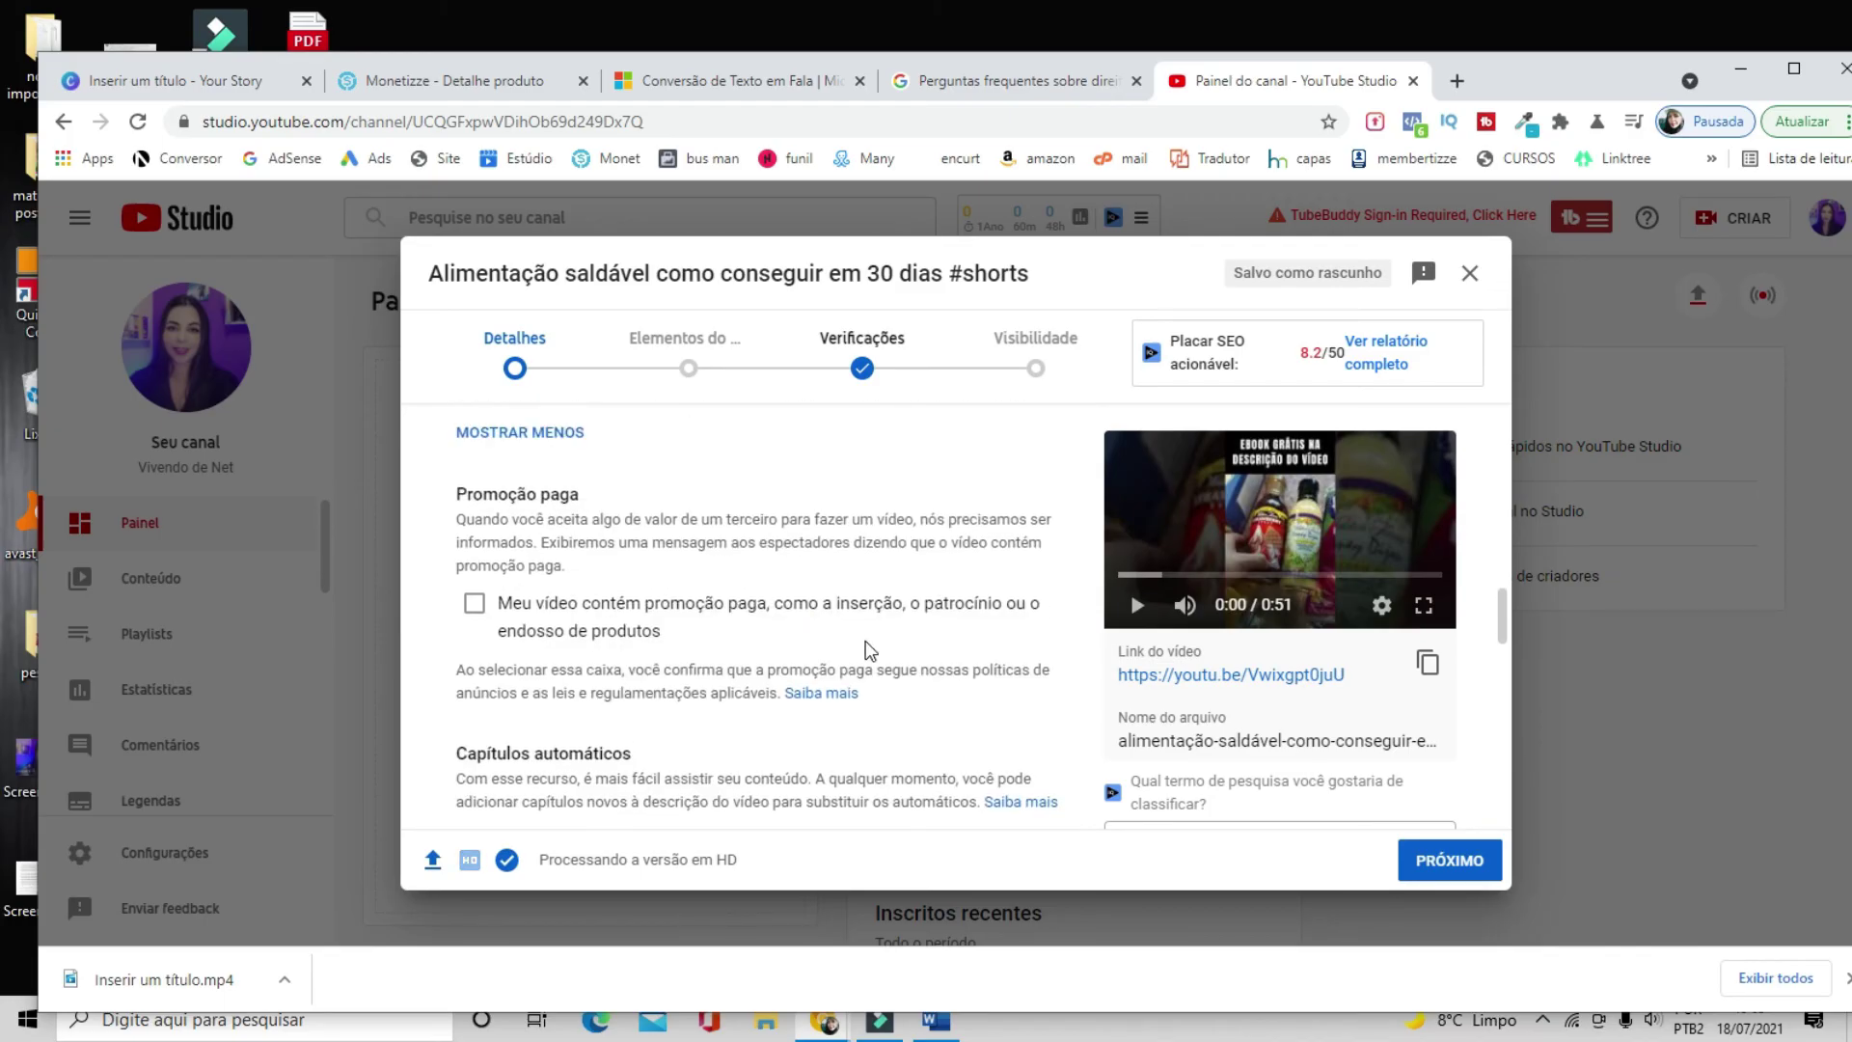
pyautogui.scroll(2, 869, 653)
pyautogui.scroll(-7, 867, 651)
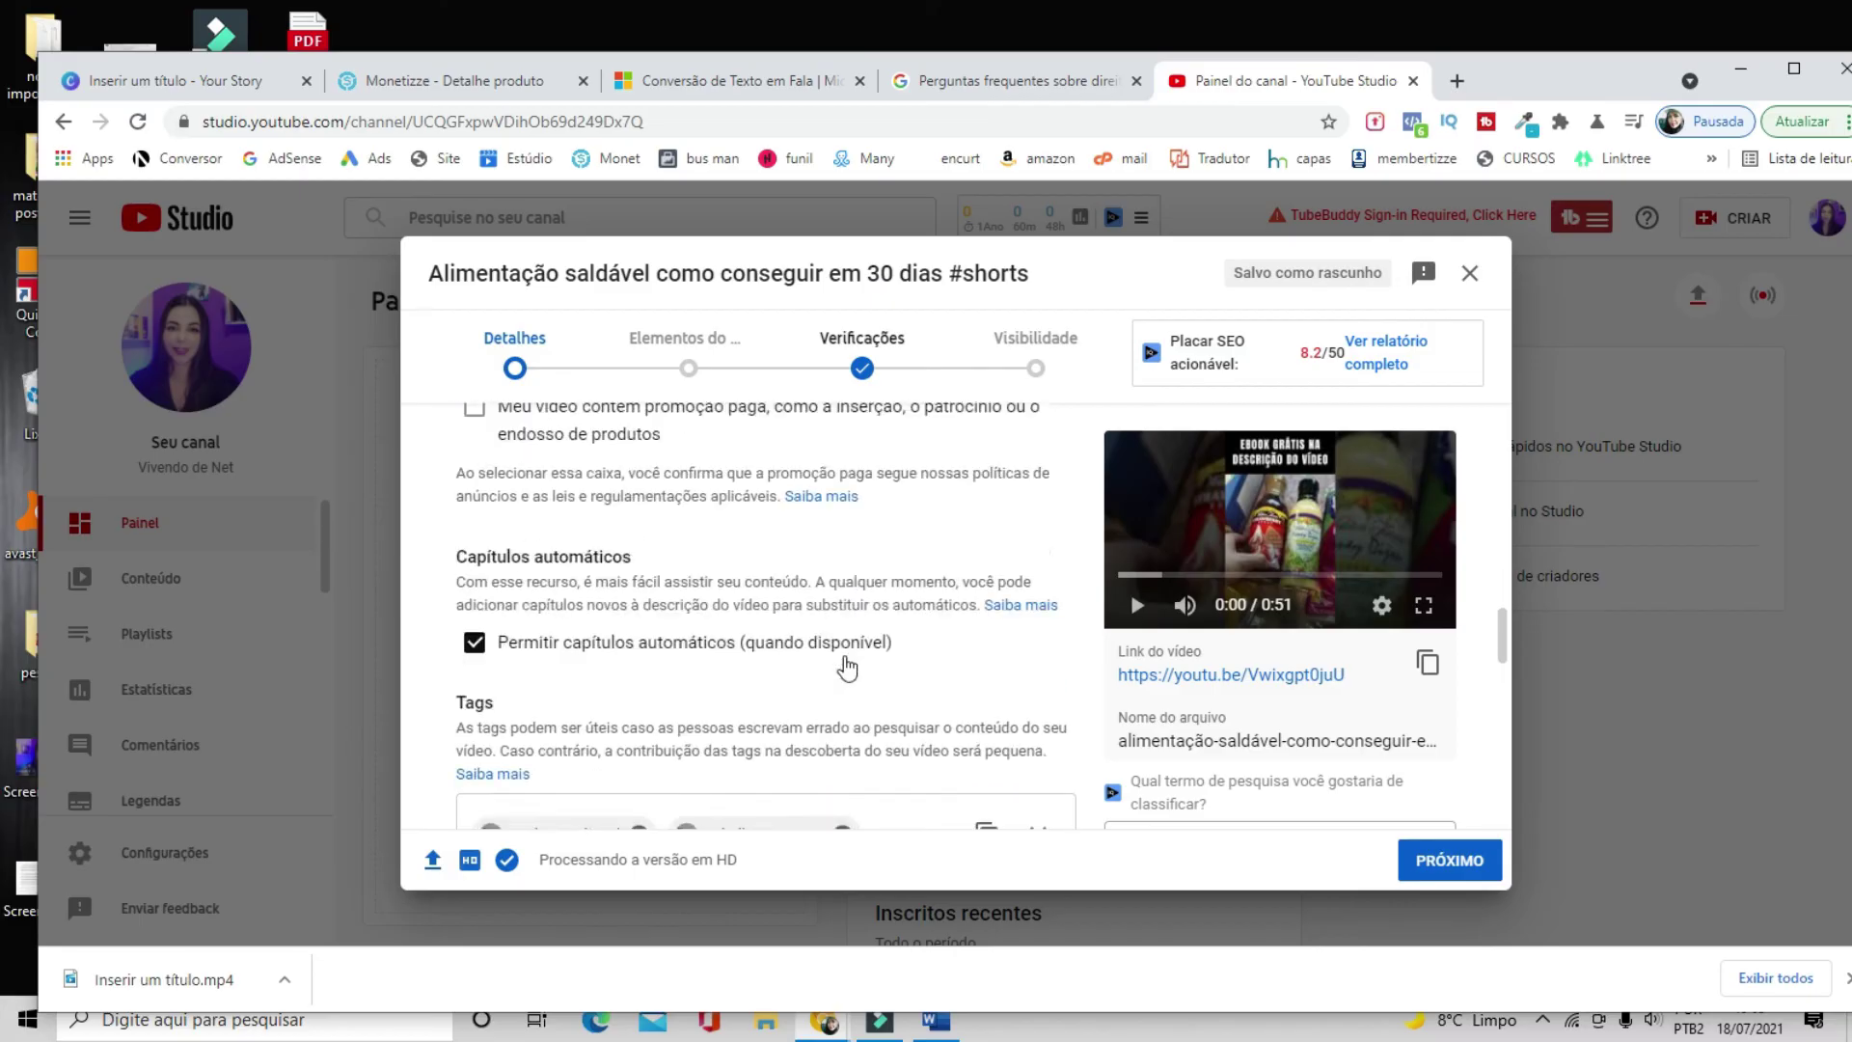
# - Add the recommended tags "marketing digital para iniciantes", "curso de marketing digital" and "curso marketing digital" to the video
pyautogui.scroll(-3, 738, 676)
pyautogui.scroll(2, 738, 675)
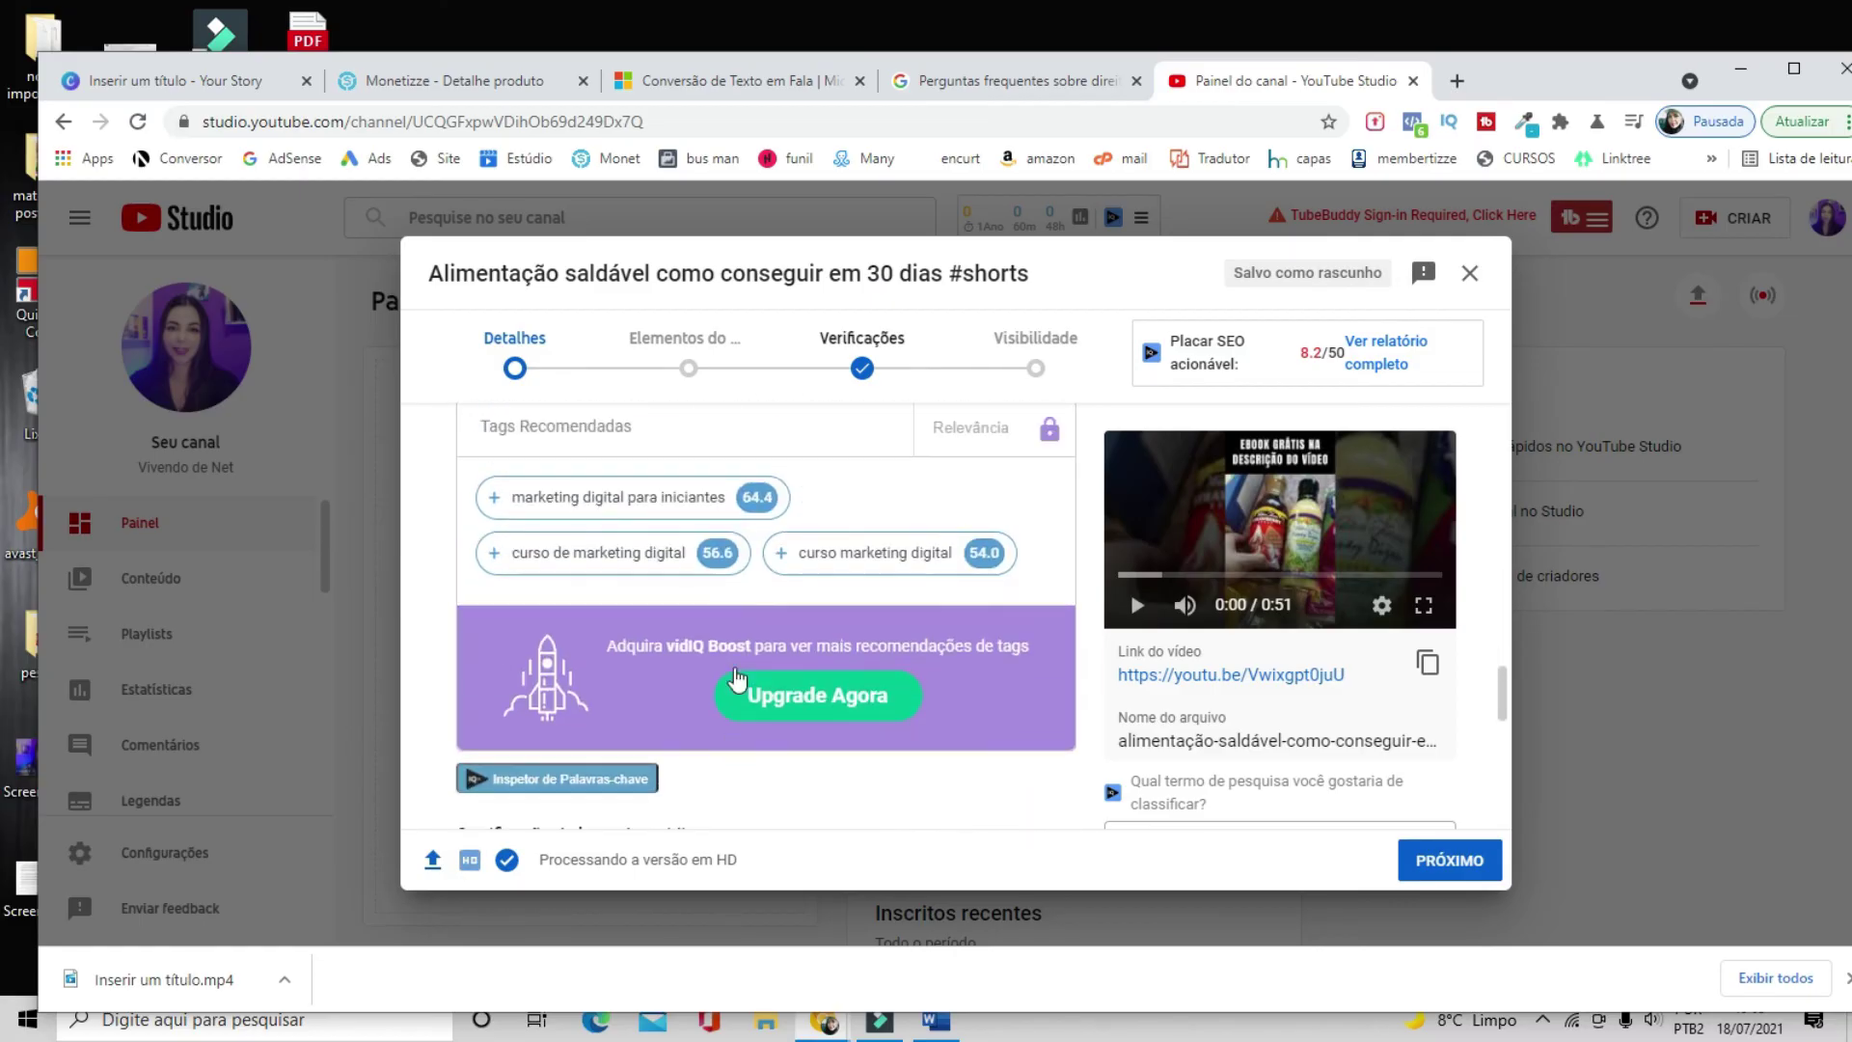
pyautogui.scroll(1, 735, 676)
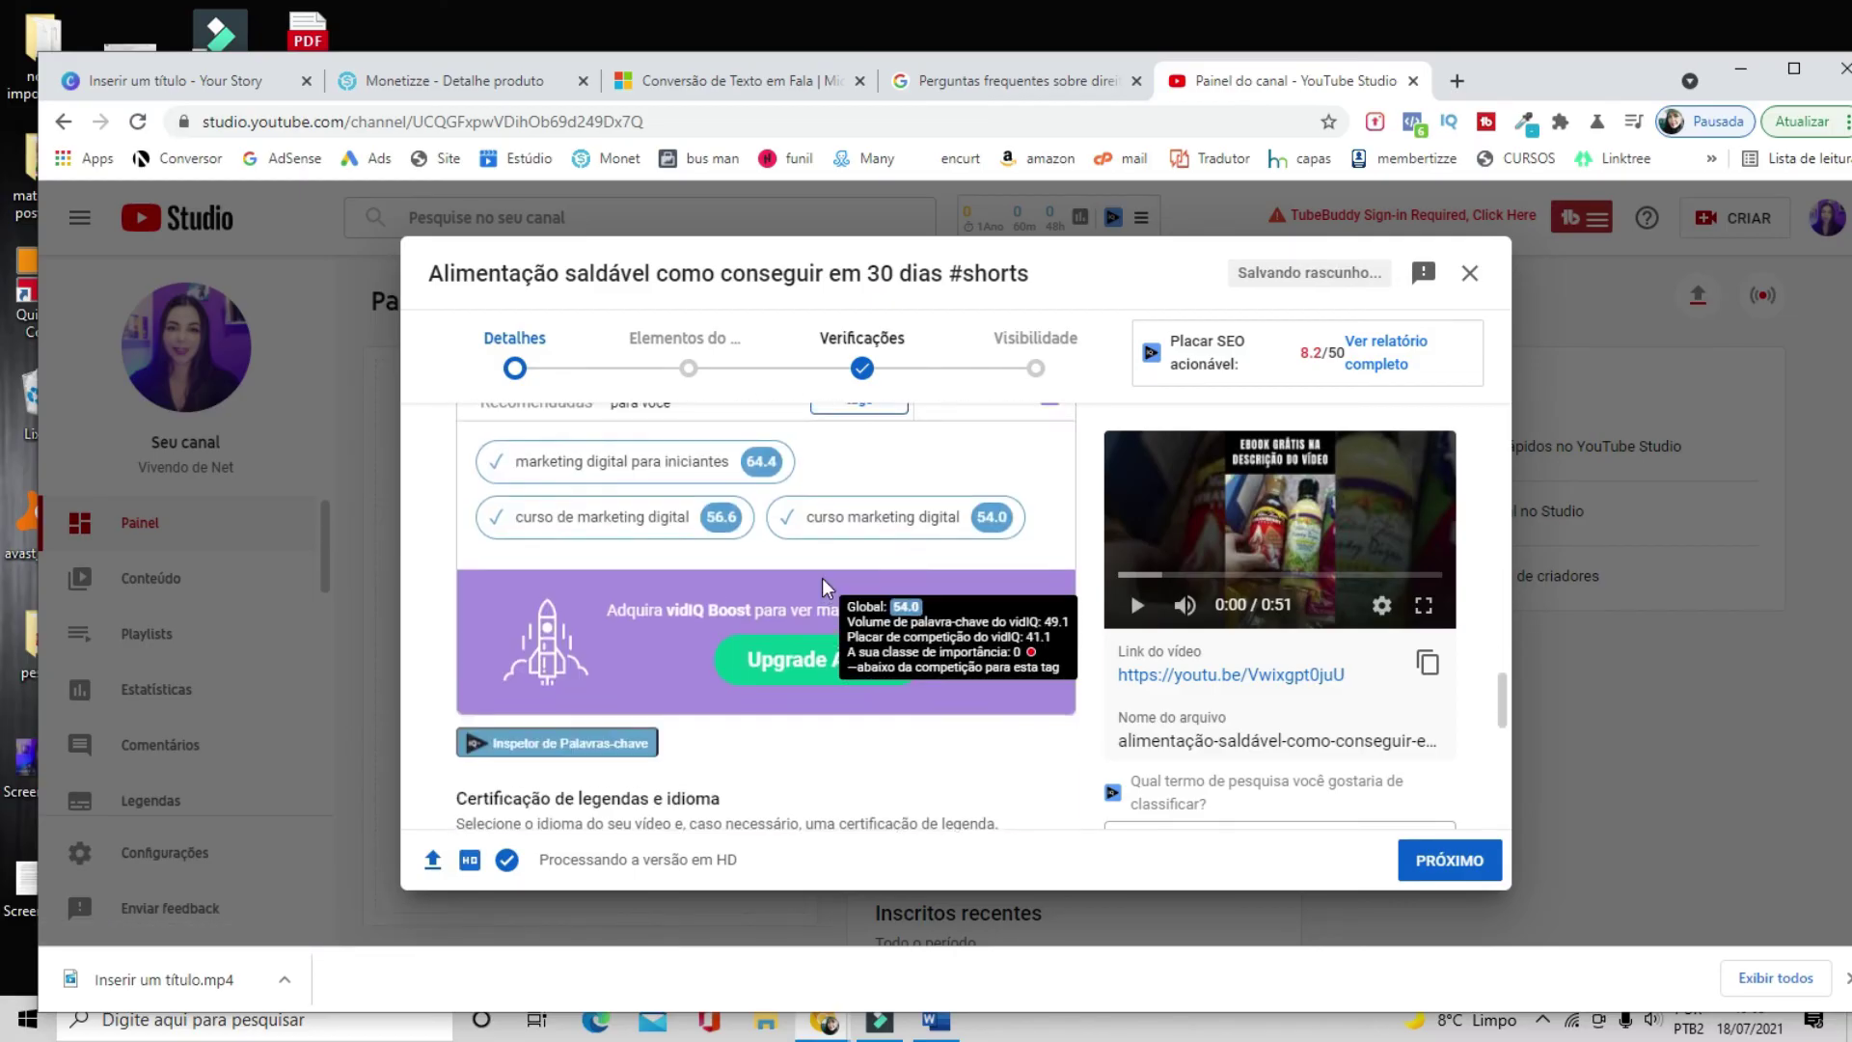
pyautogui.scroll(-2, 821, 597)
pyautogui.scroll(-4, 821, 597)
pyautogui.scroll(6, 821, 597)
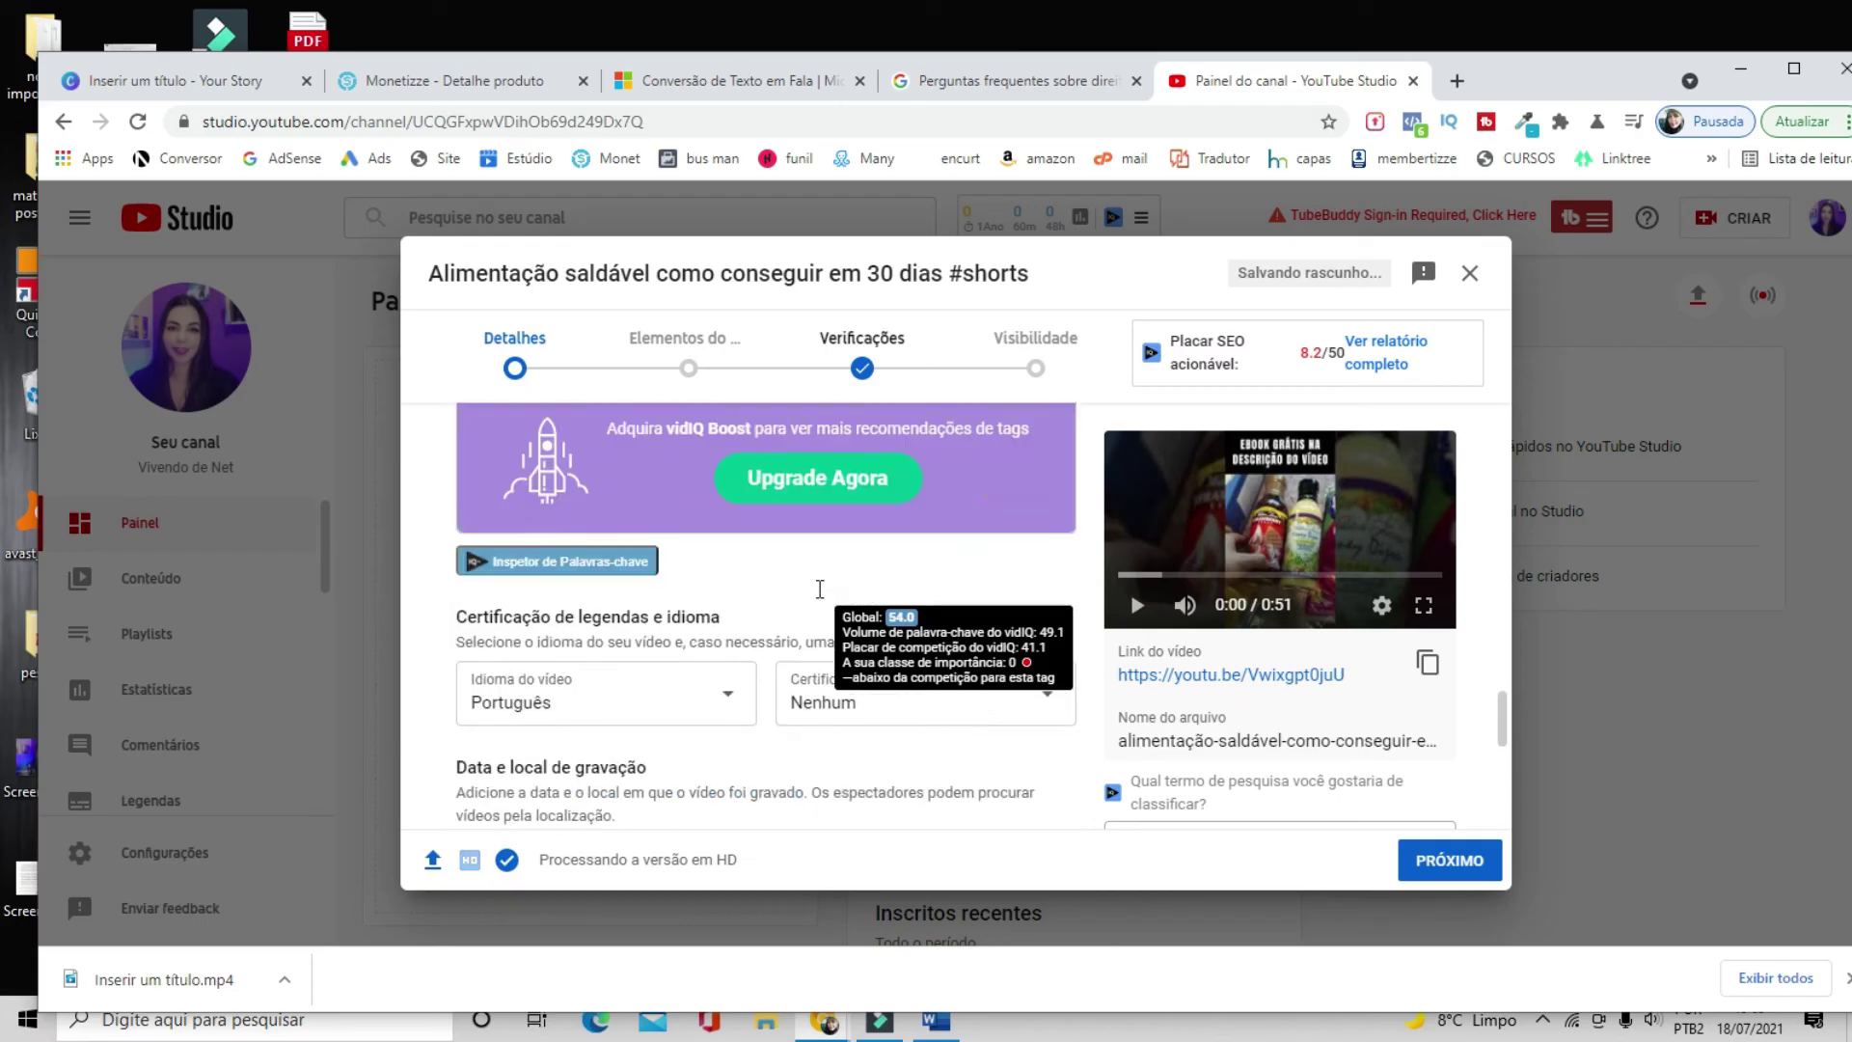
pyautogui.scroll(1, 820, 589)
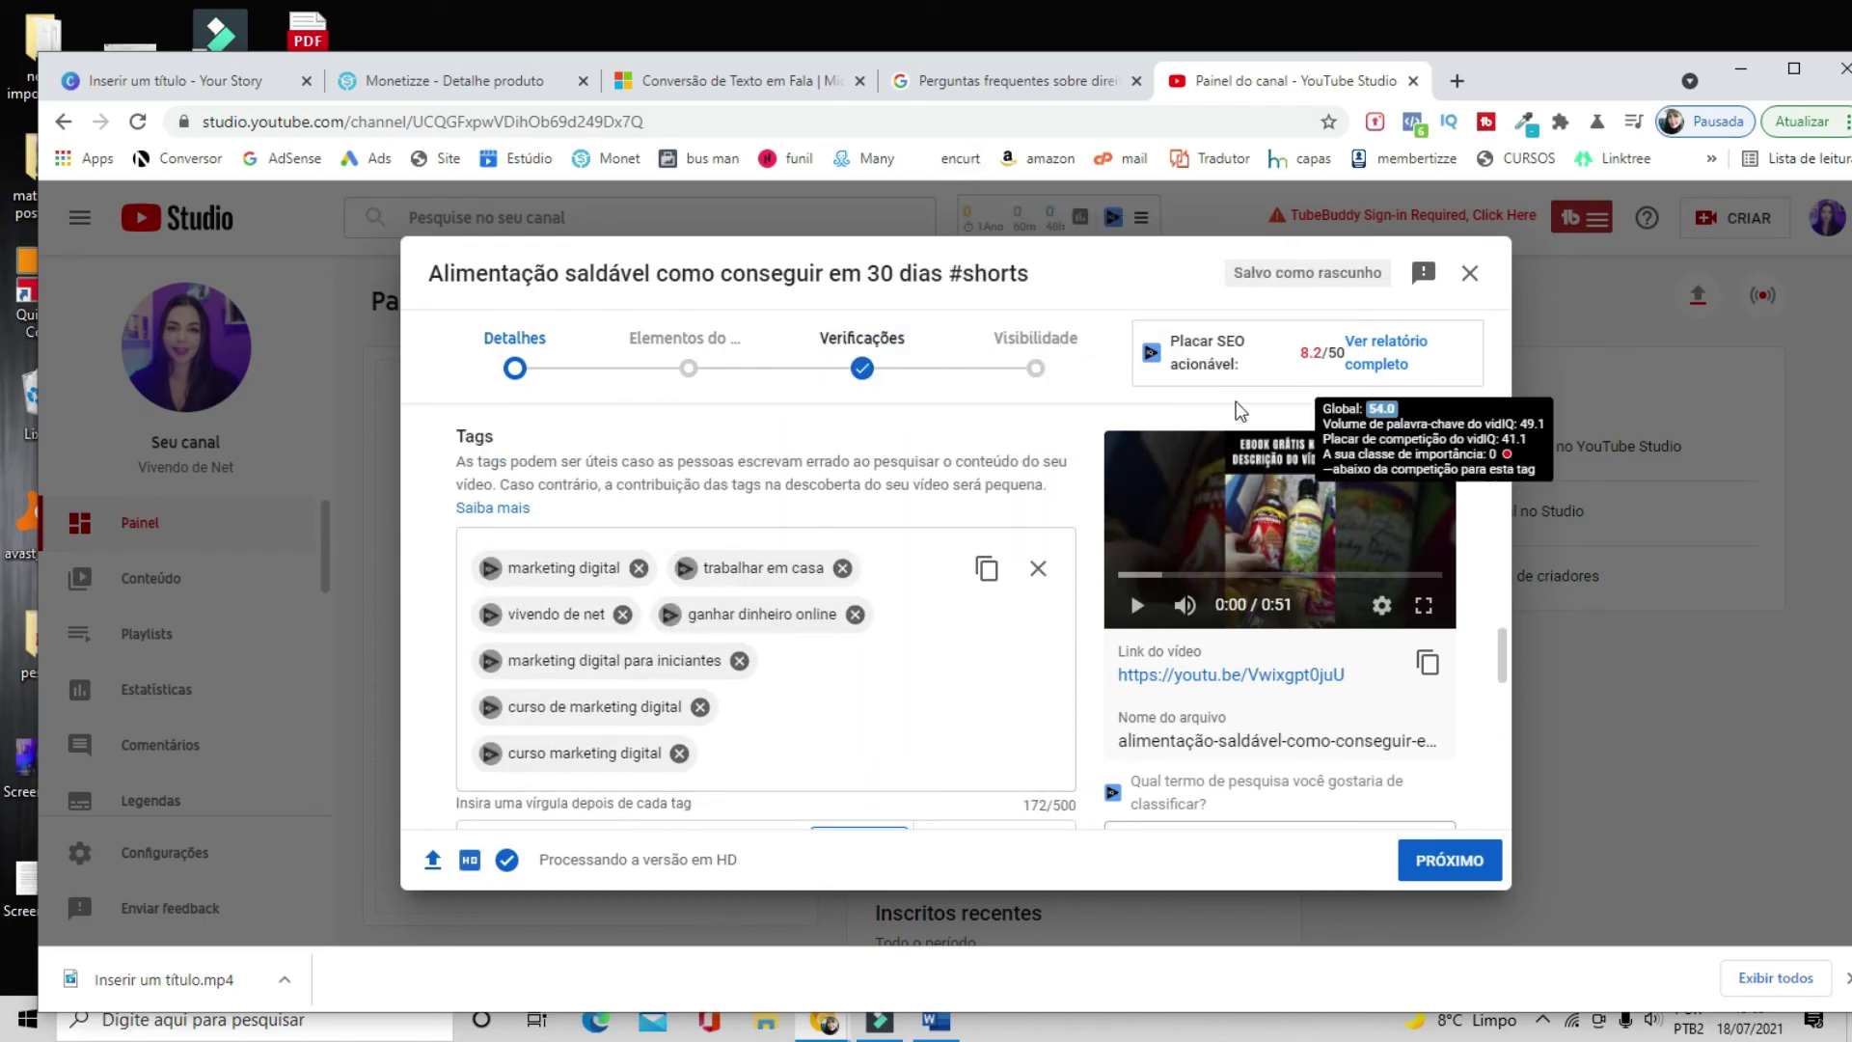
# - Switch to the Rapidtags generator and generate YouTube tags for "alimentação saldável"
pyautogui.click(1408, 77)
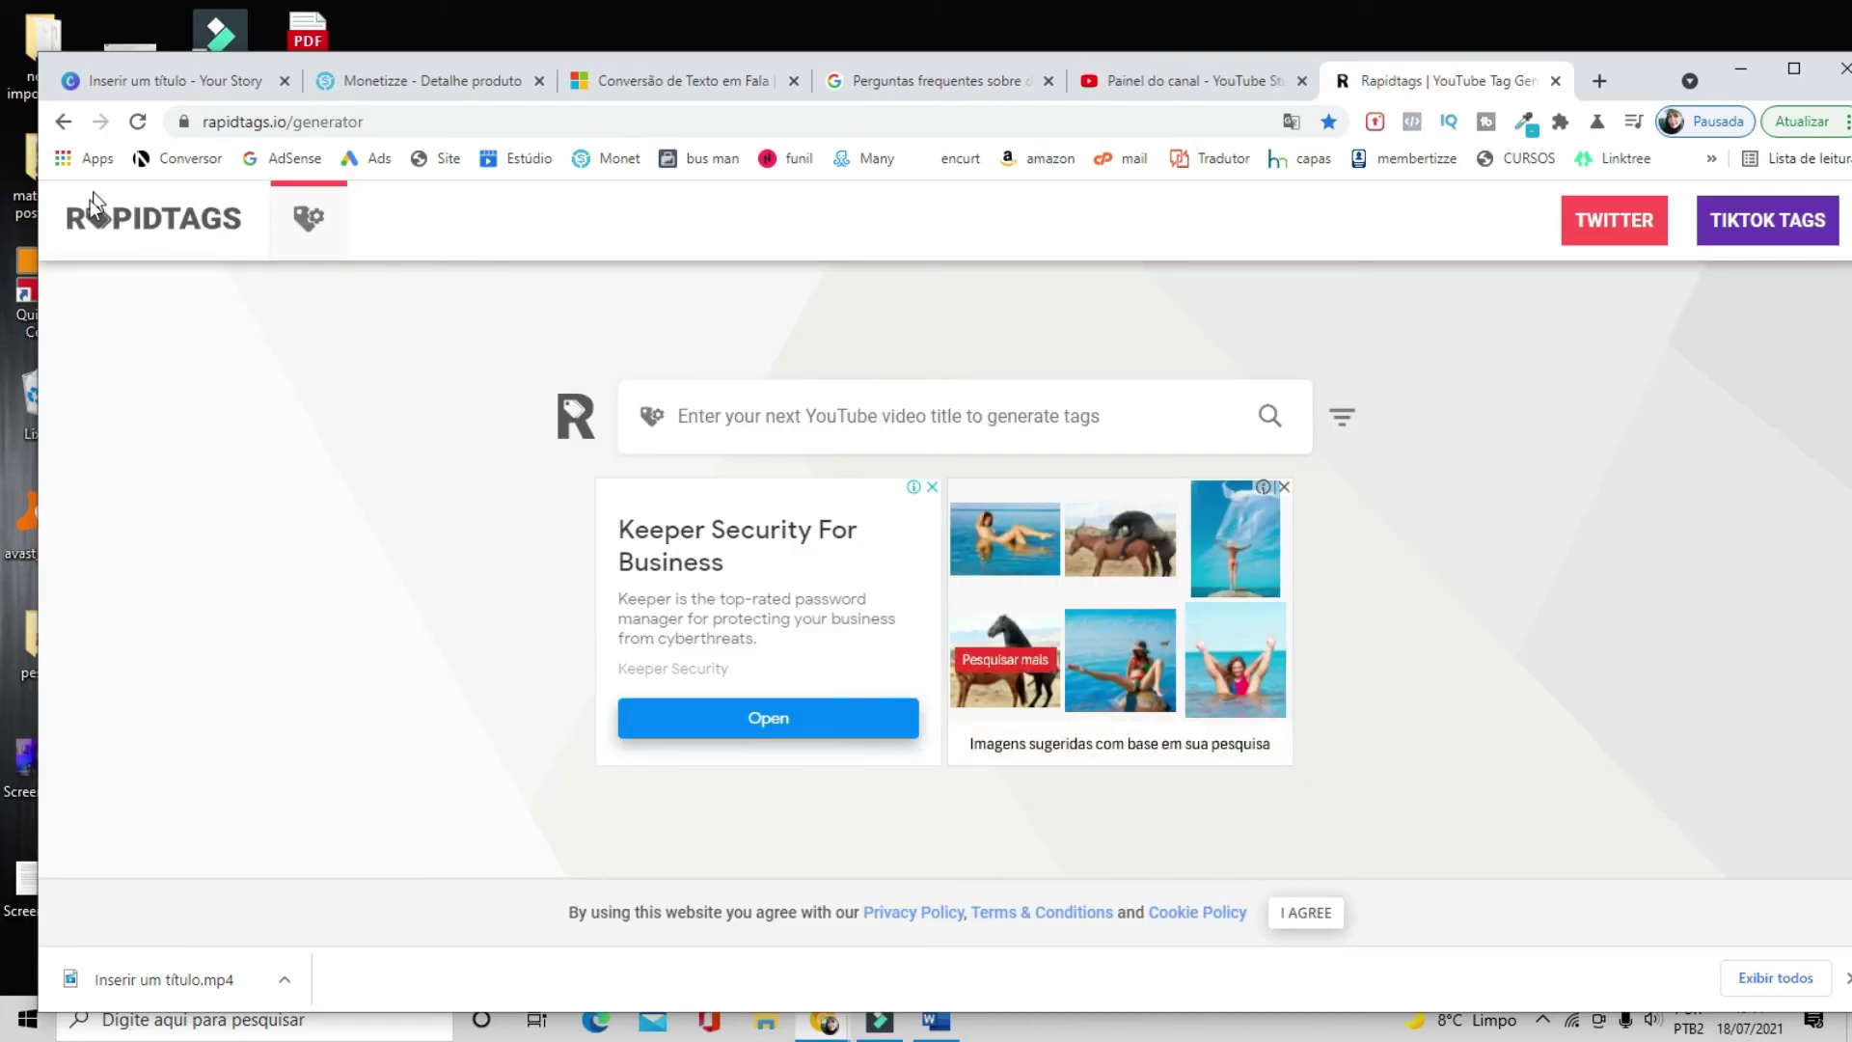
pyautogui.click(977, 418)
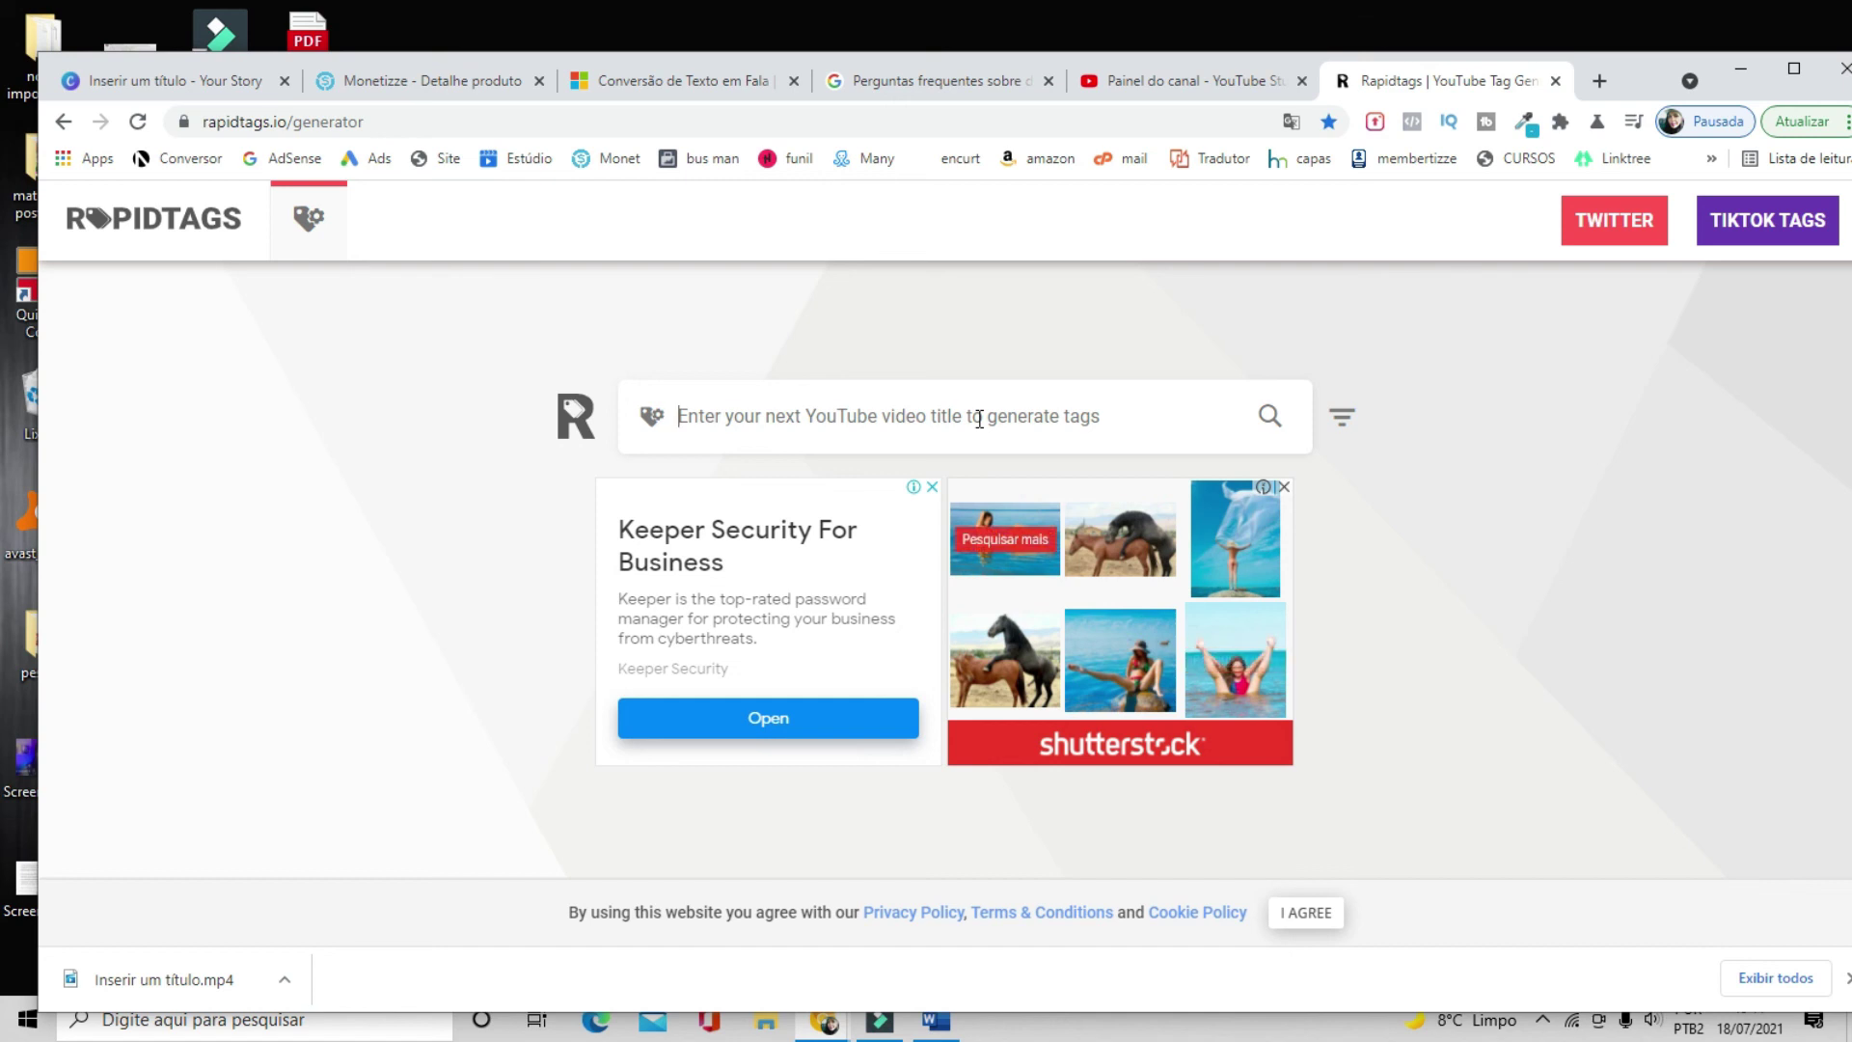
pyautogui.write('alimentação')
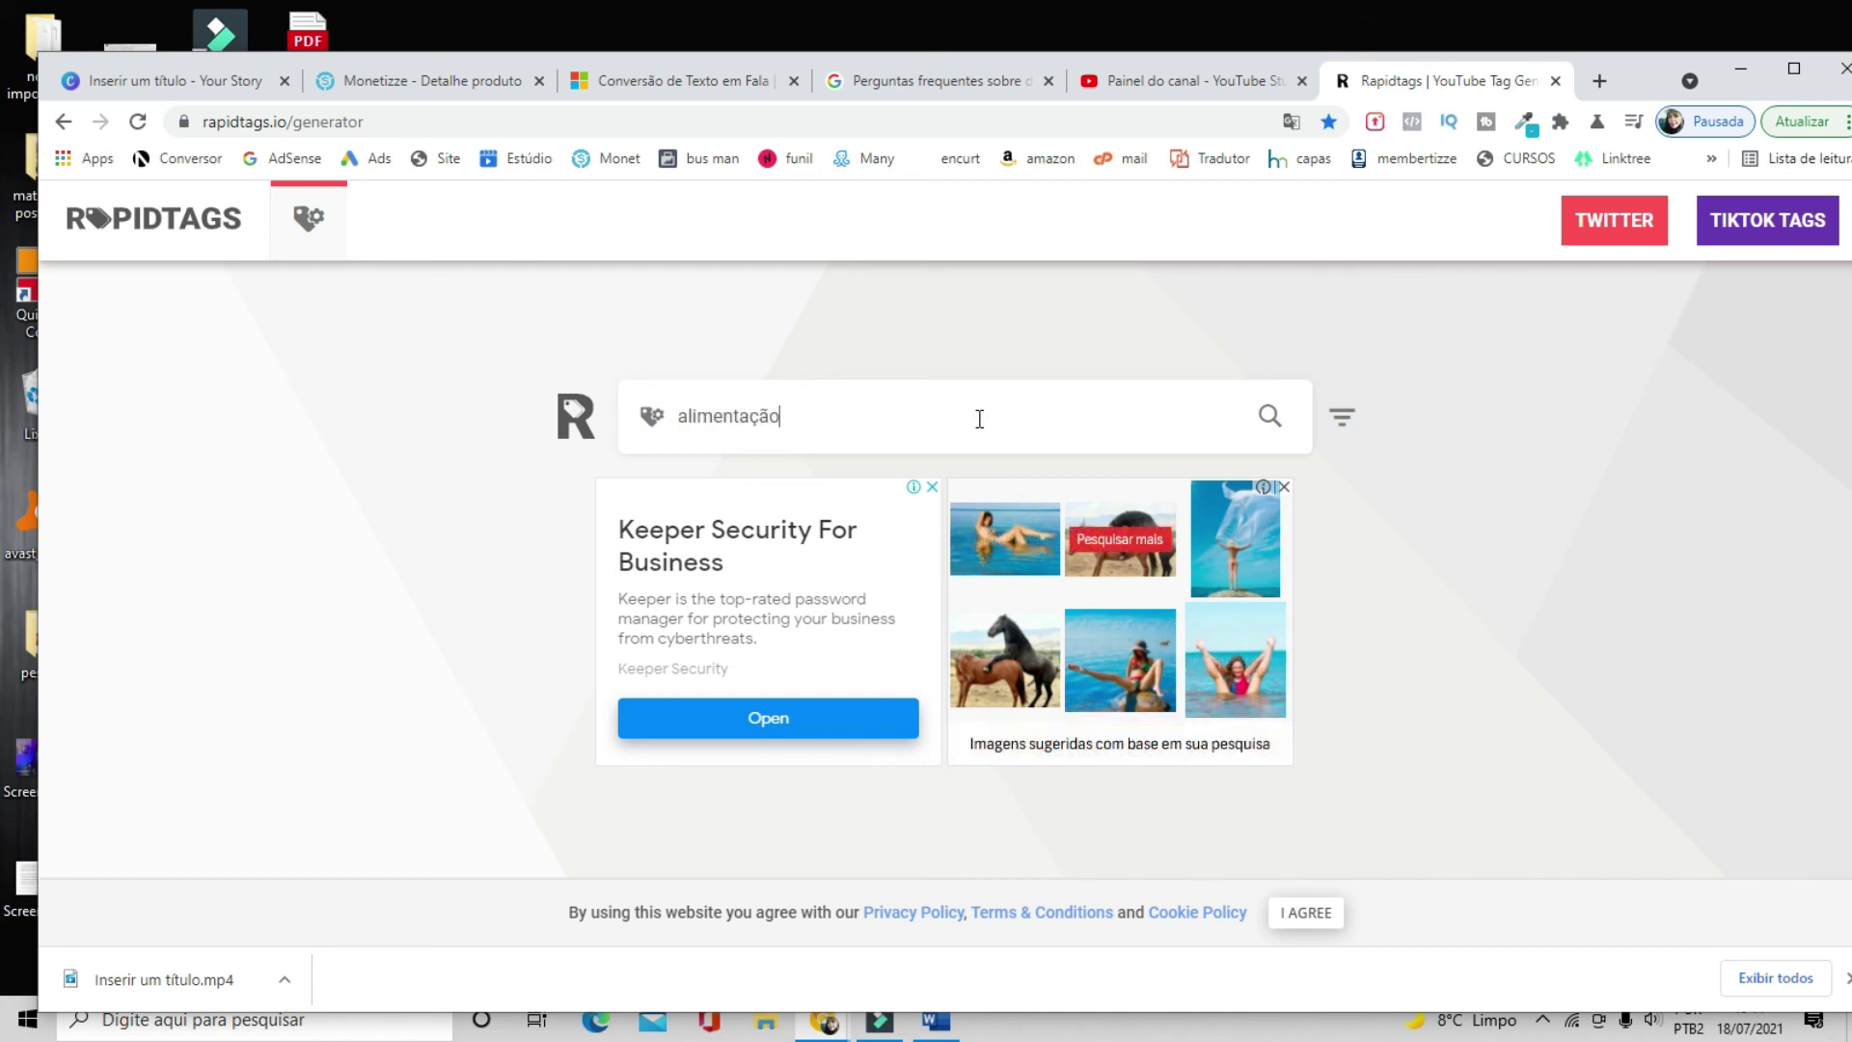
pyautogui.write(' saldáv')
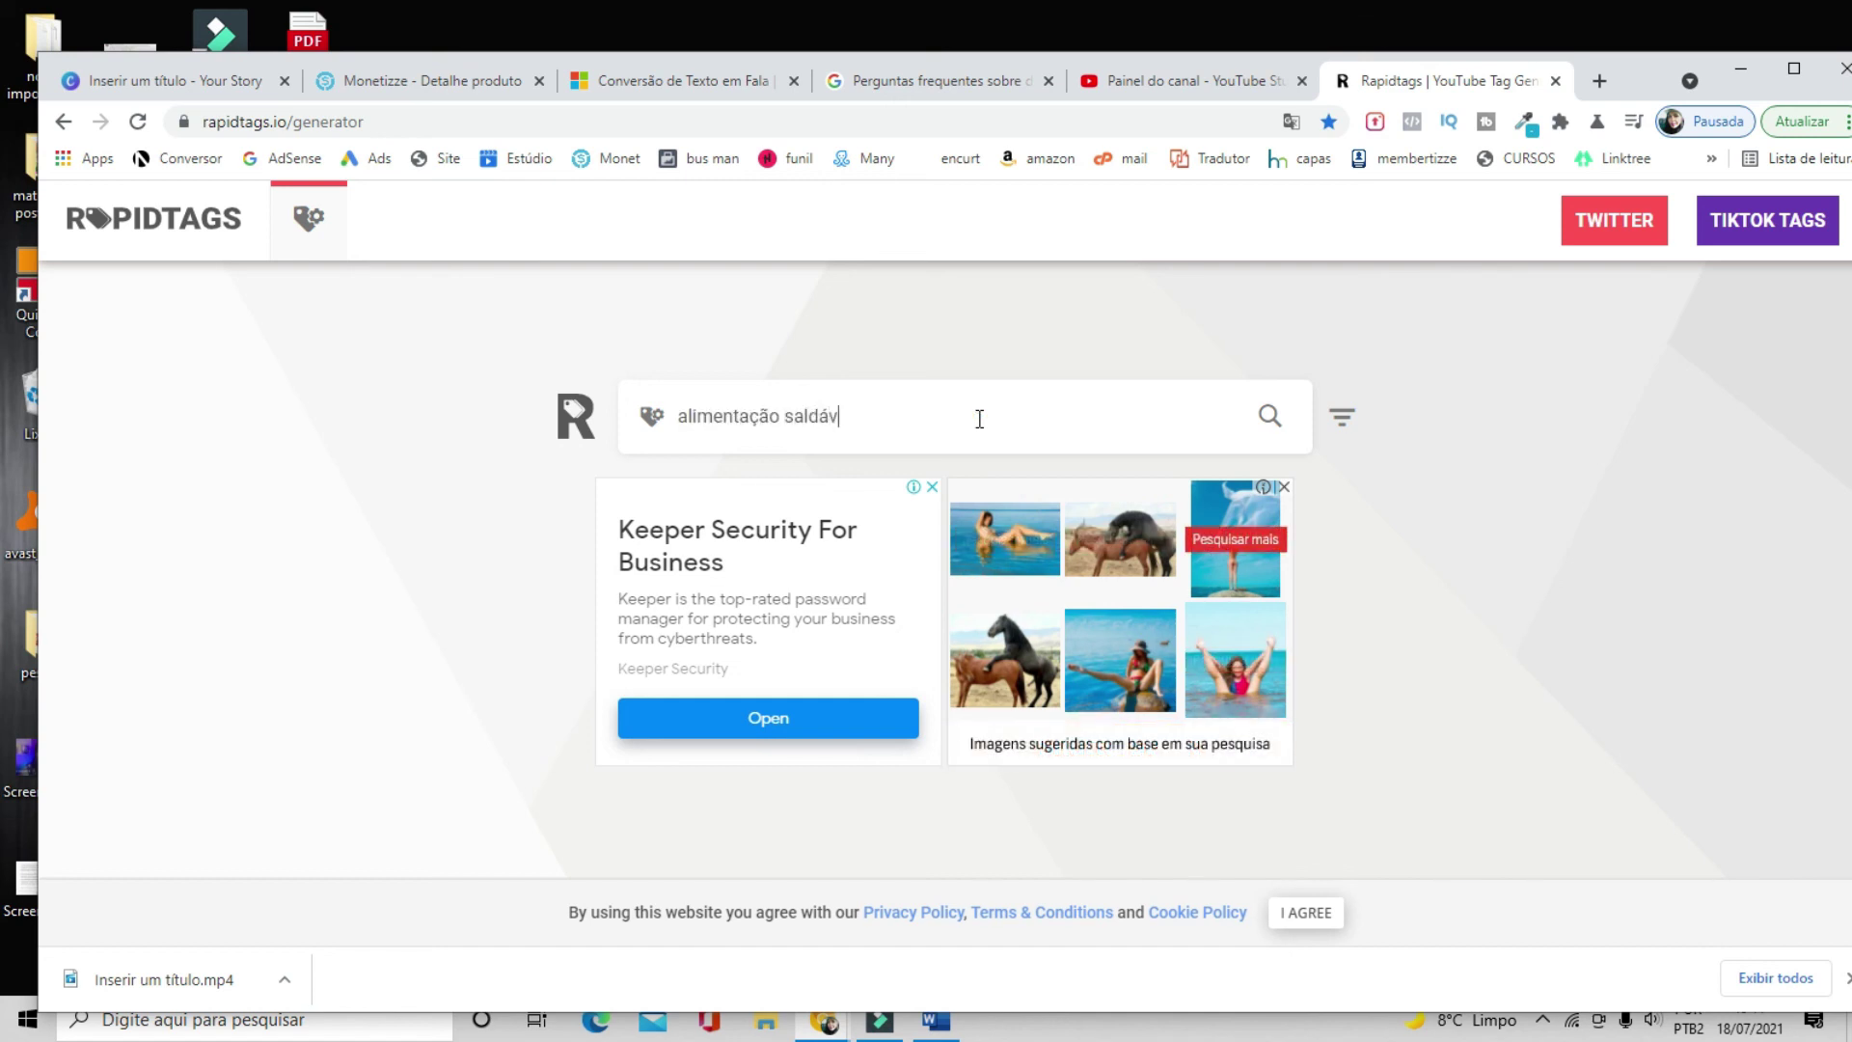
pyautogui.write('el')
pyautogui.click(1269, 429)
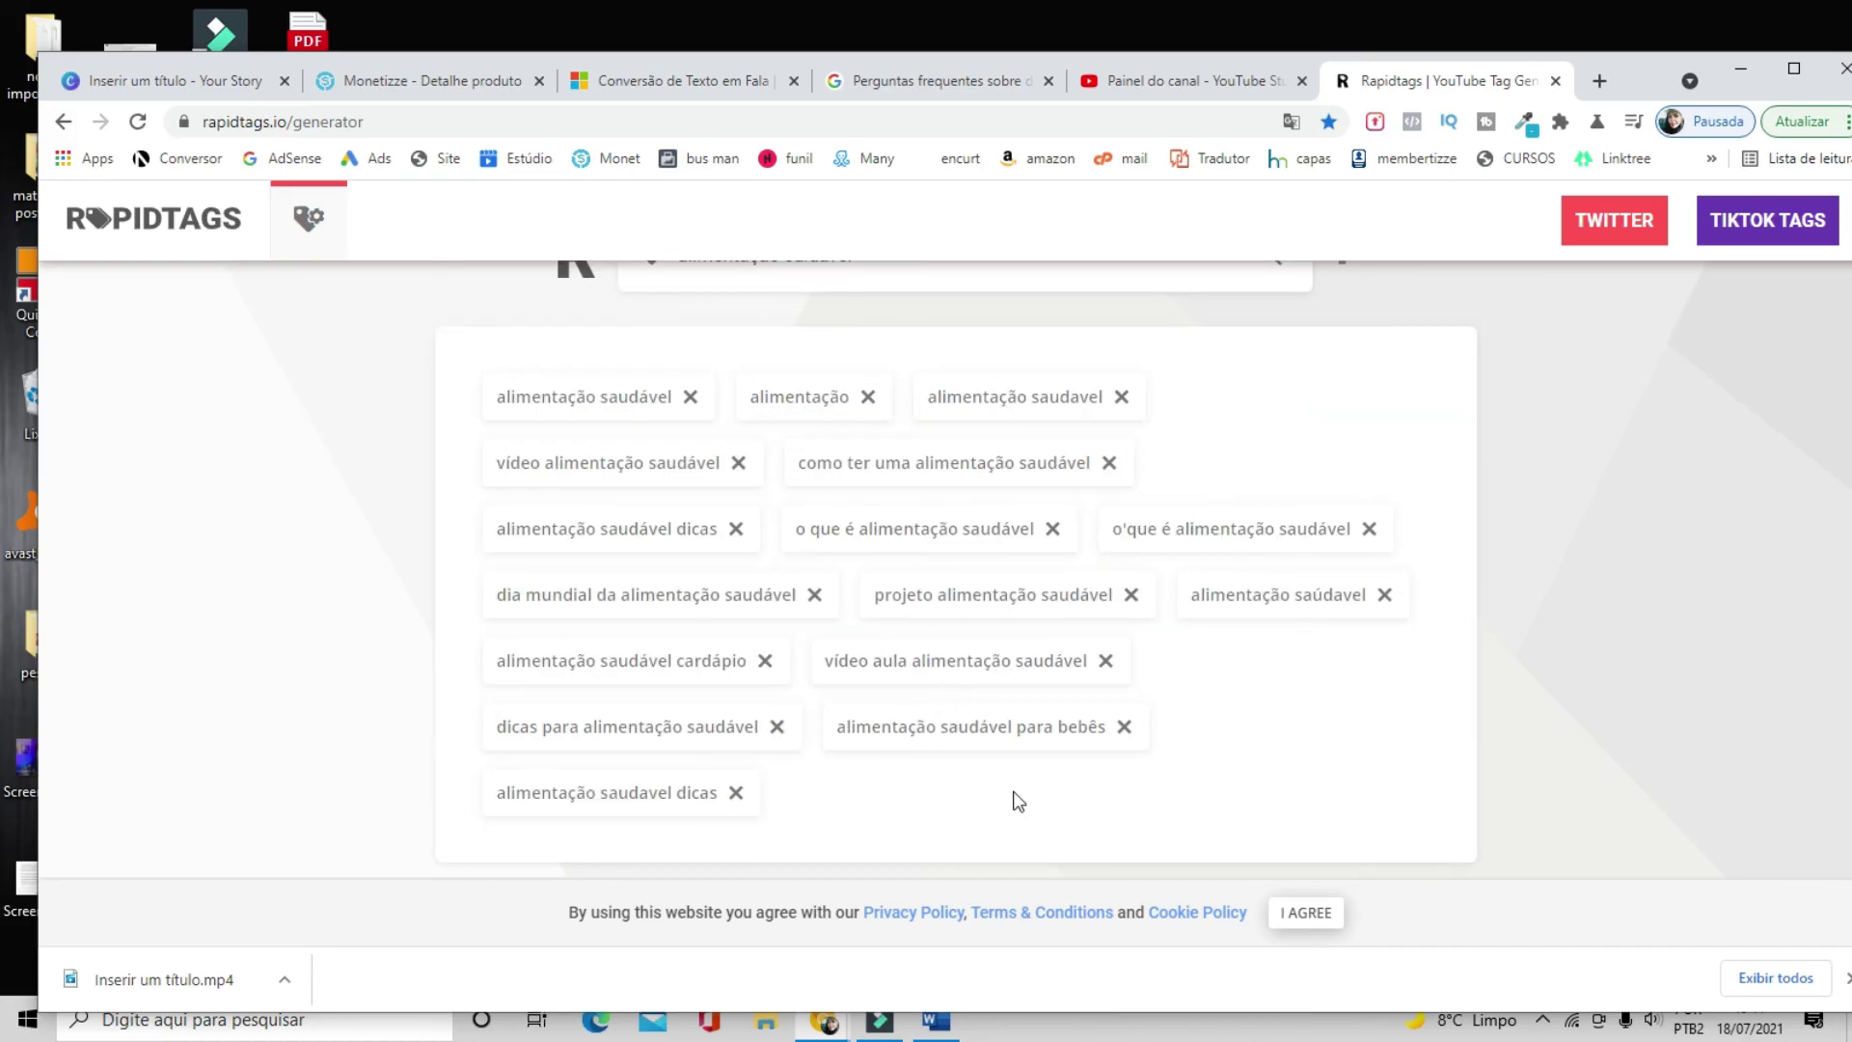
# - Accept the Rapidtags site notice, copy all generated tags and replace the video's existing tags in YouTube Studio with them
pyautogui.click(1309, 913)
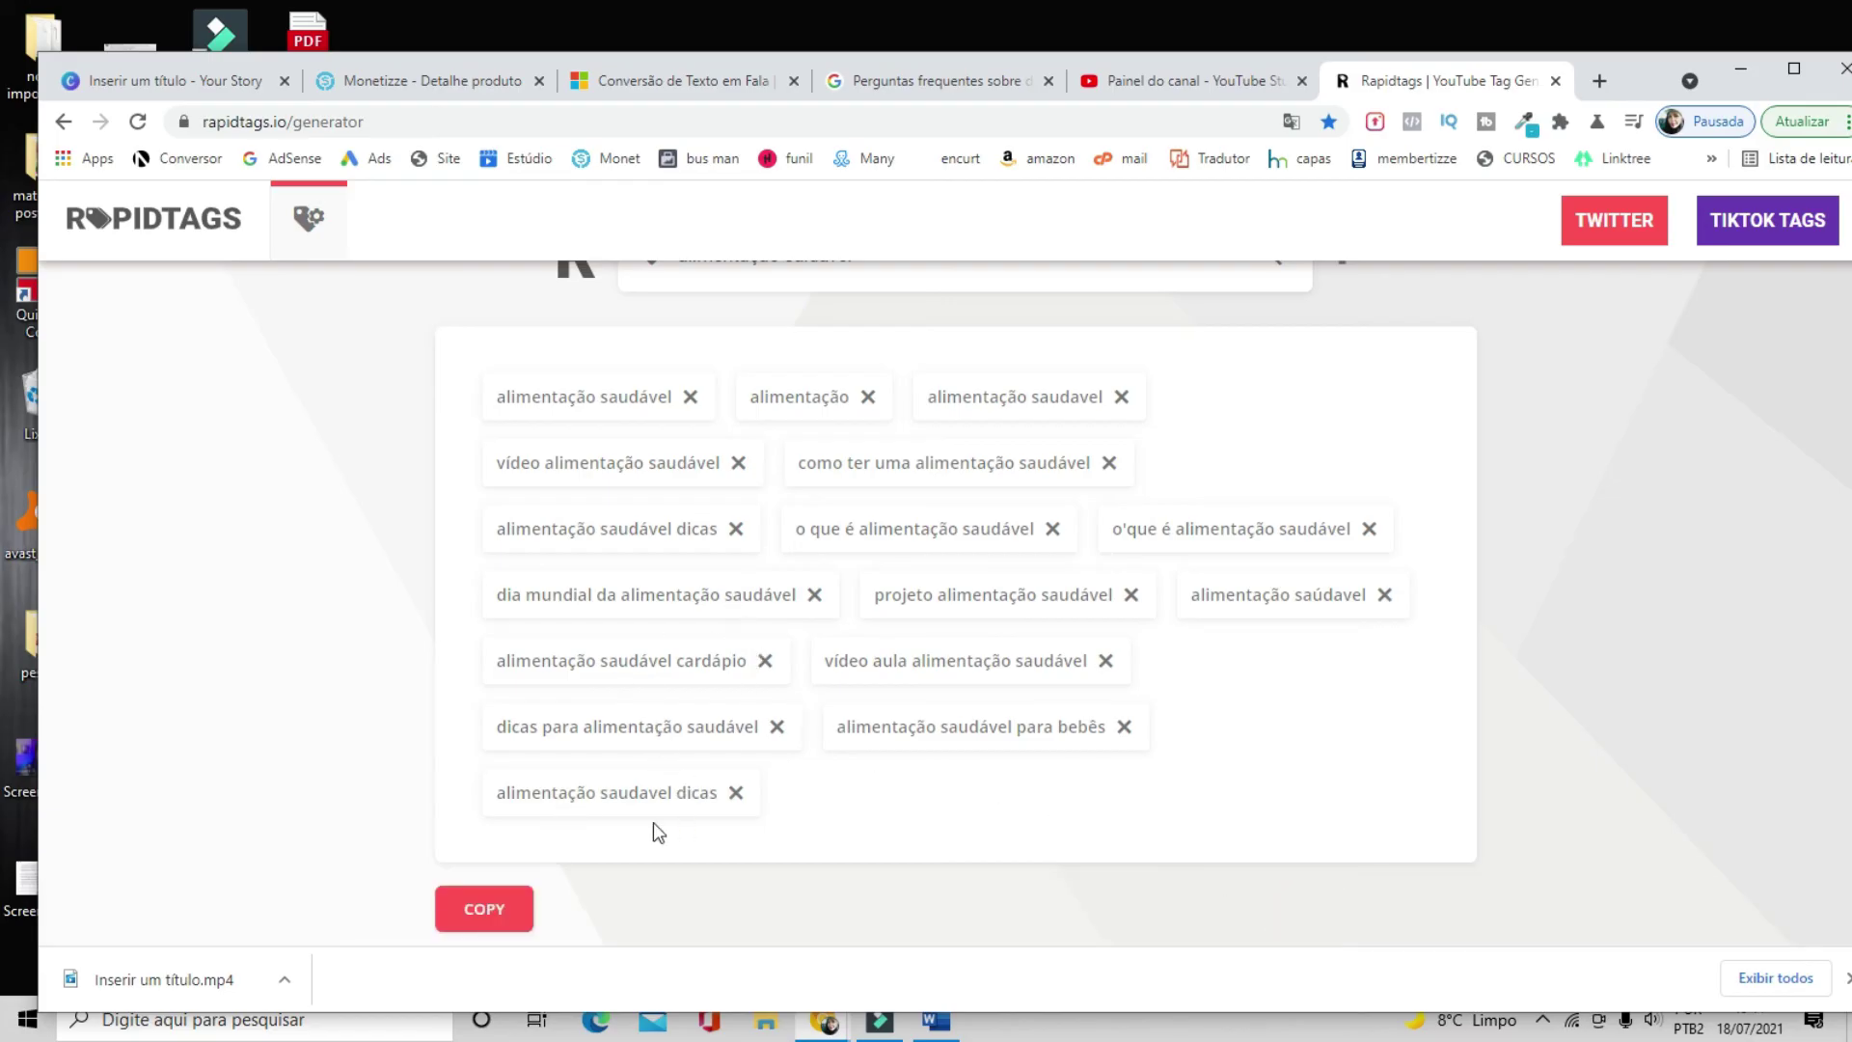
pyautogui.click(490, 919)
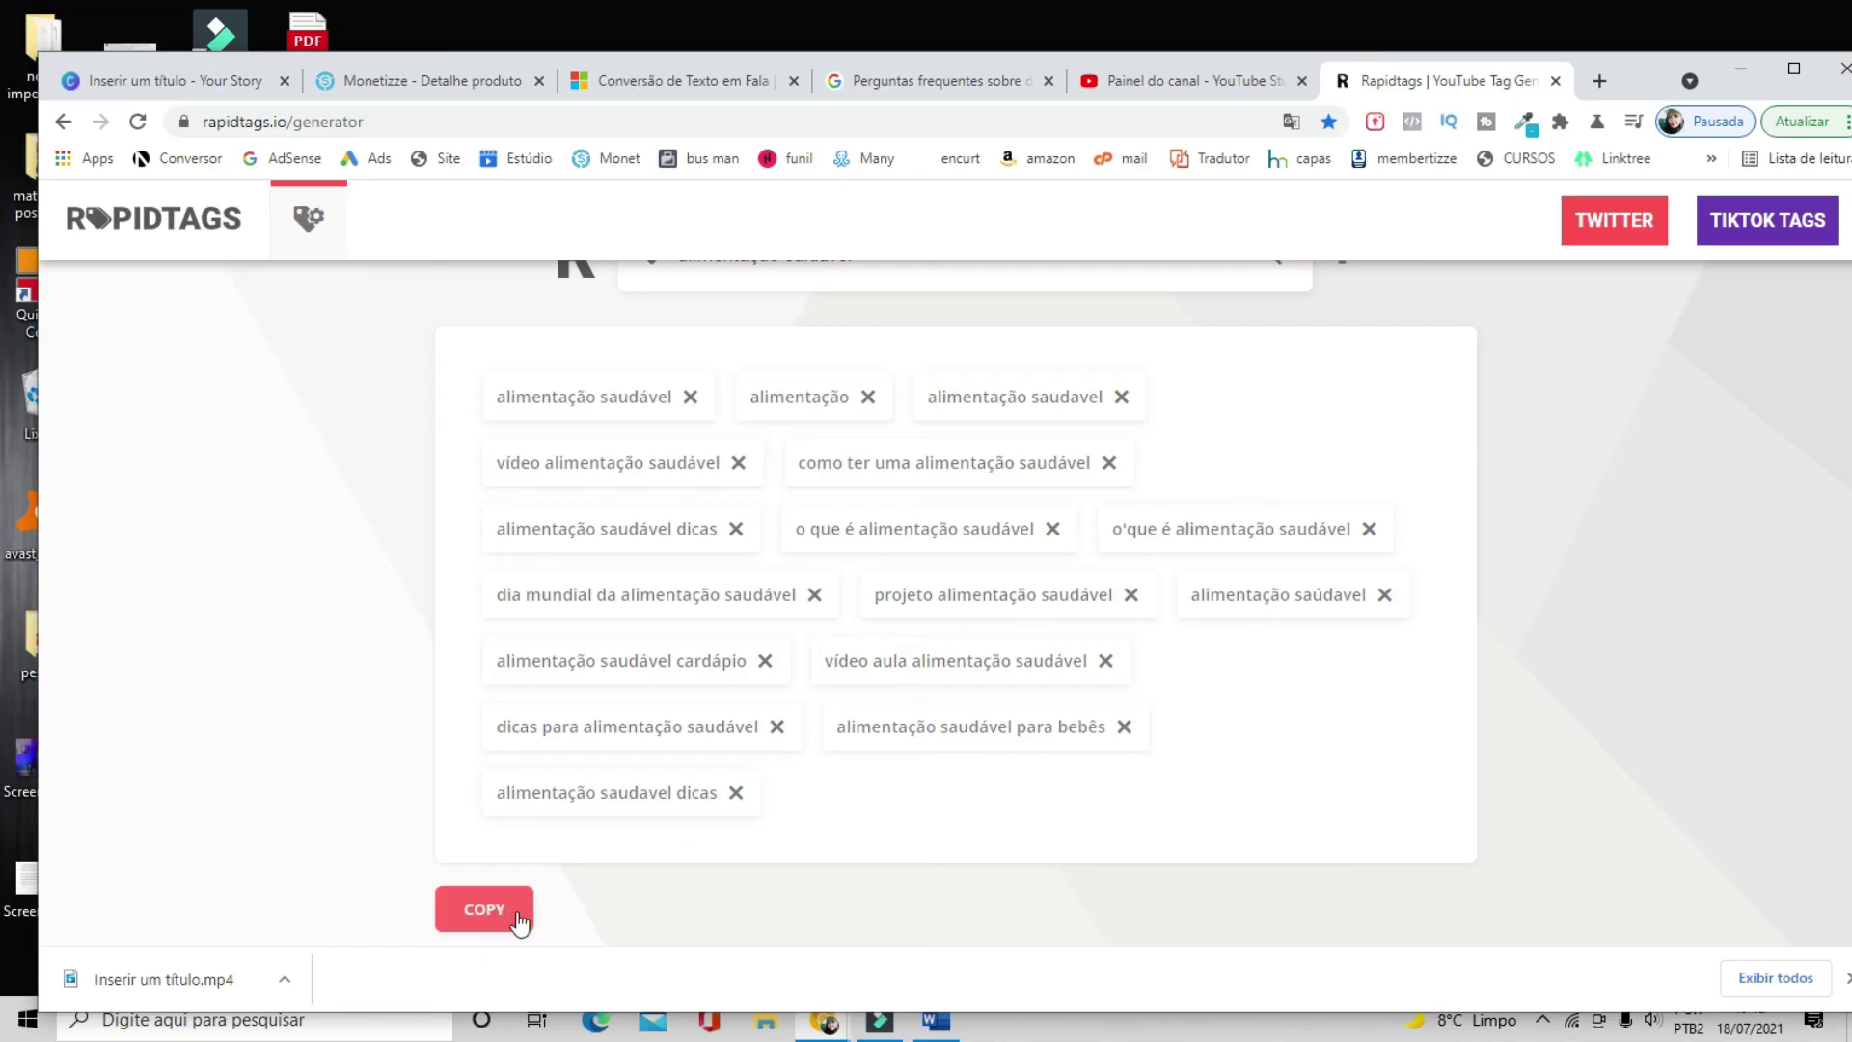
pyautogui.hotkey('ctrl', 'shift', 'Tab')
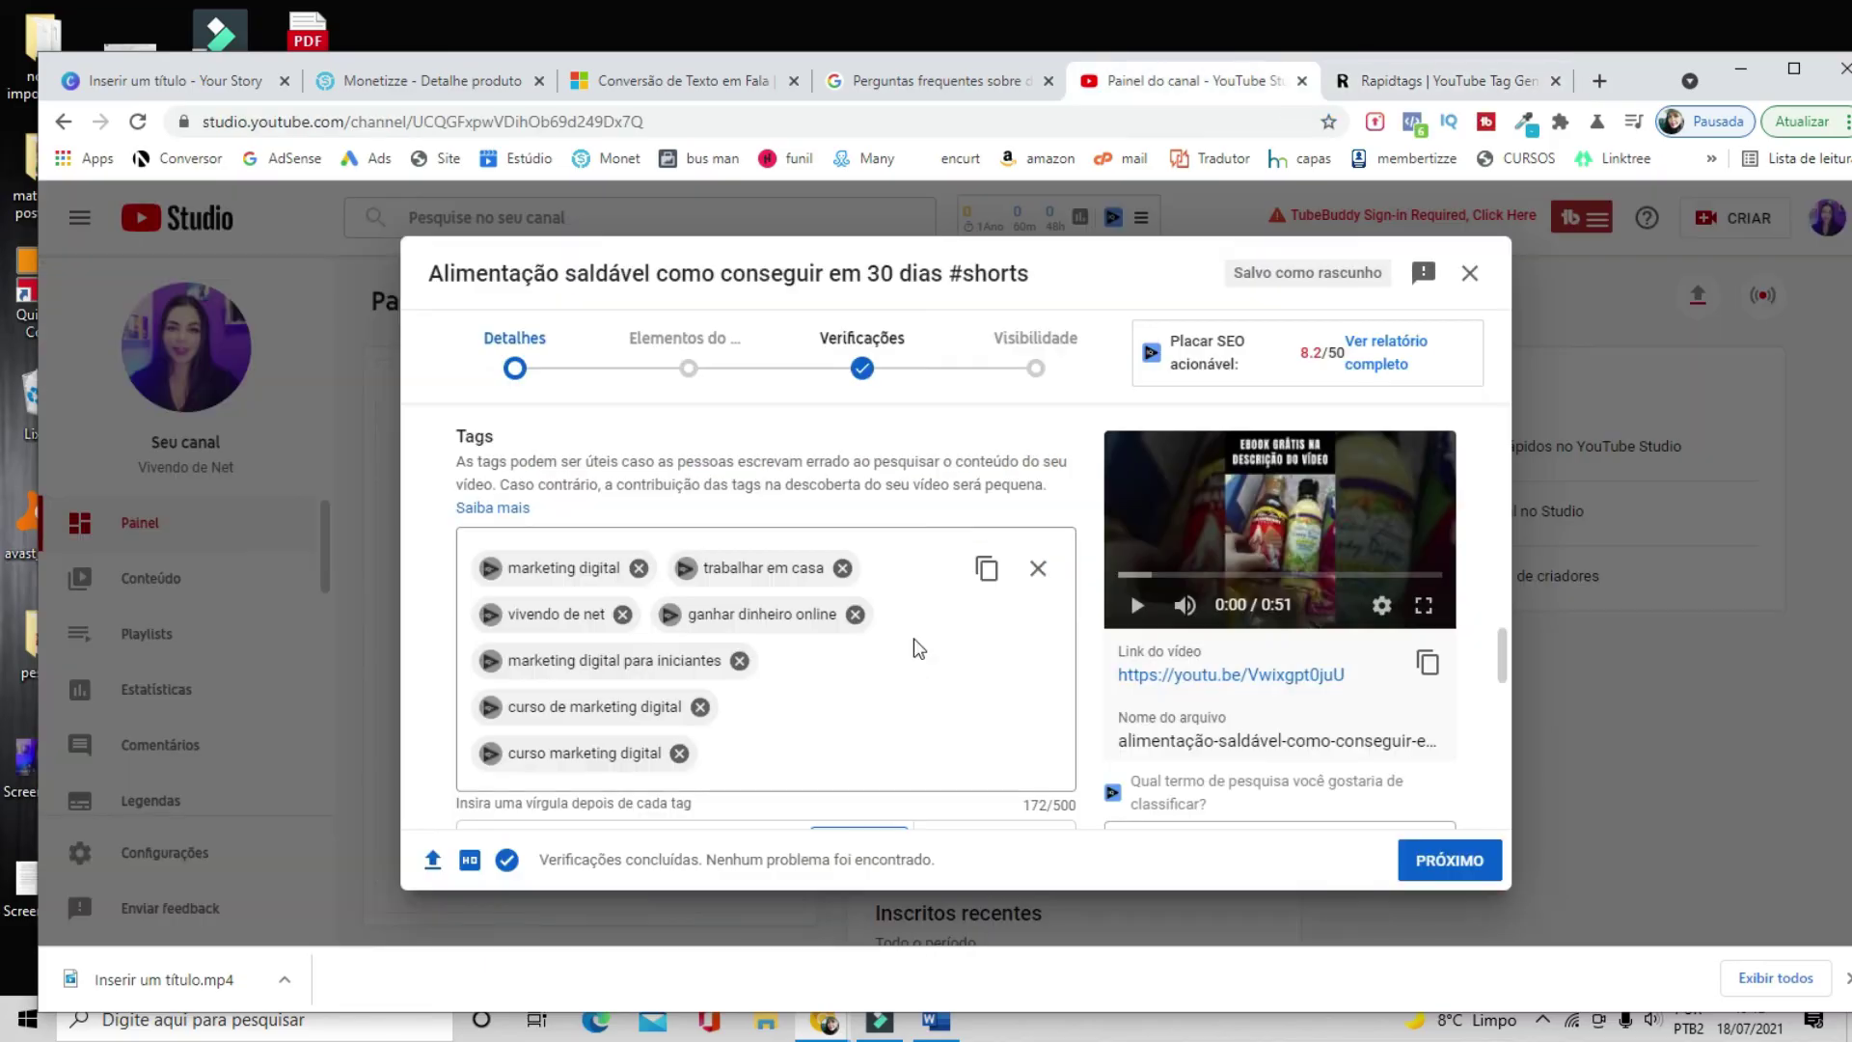
pyautogui.click(1038, 575)
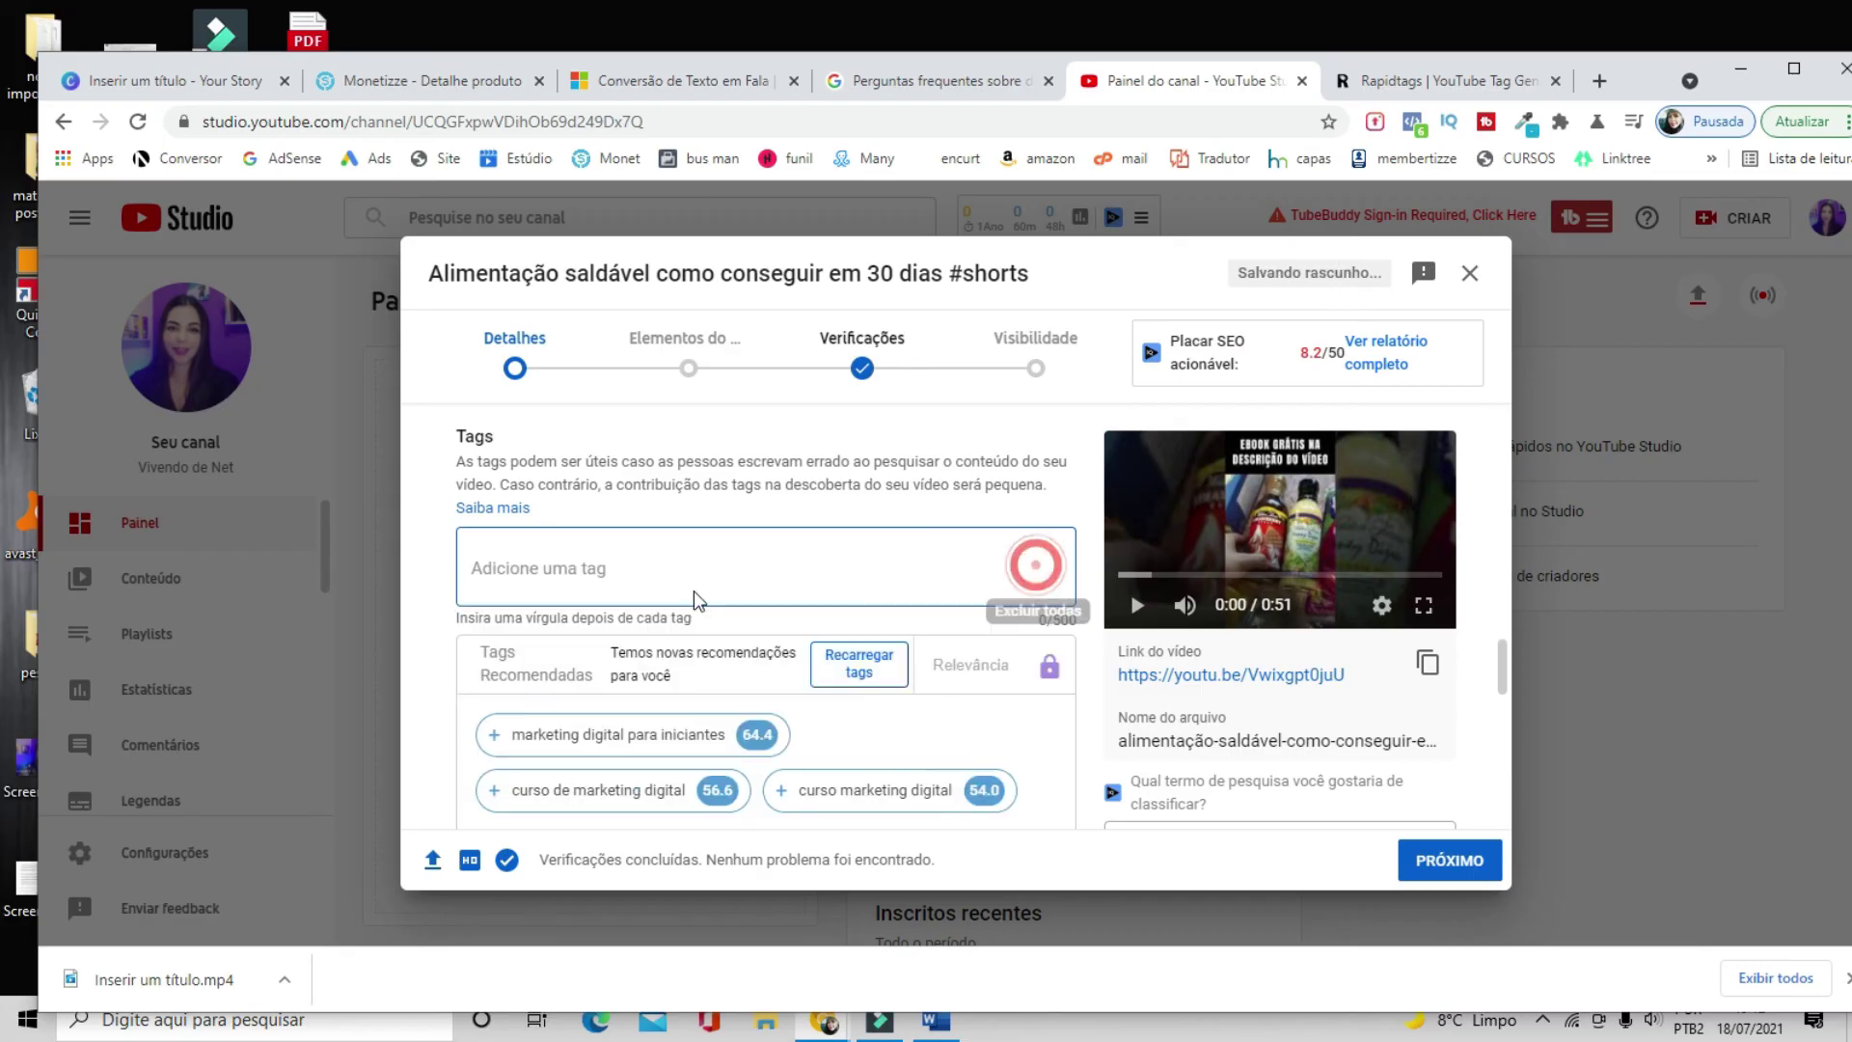
pyautogui.rightClick(577, 567)
pyautogui.click(637, 741)
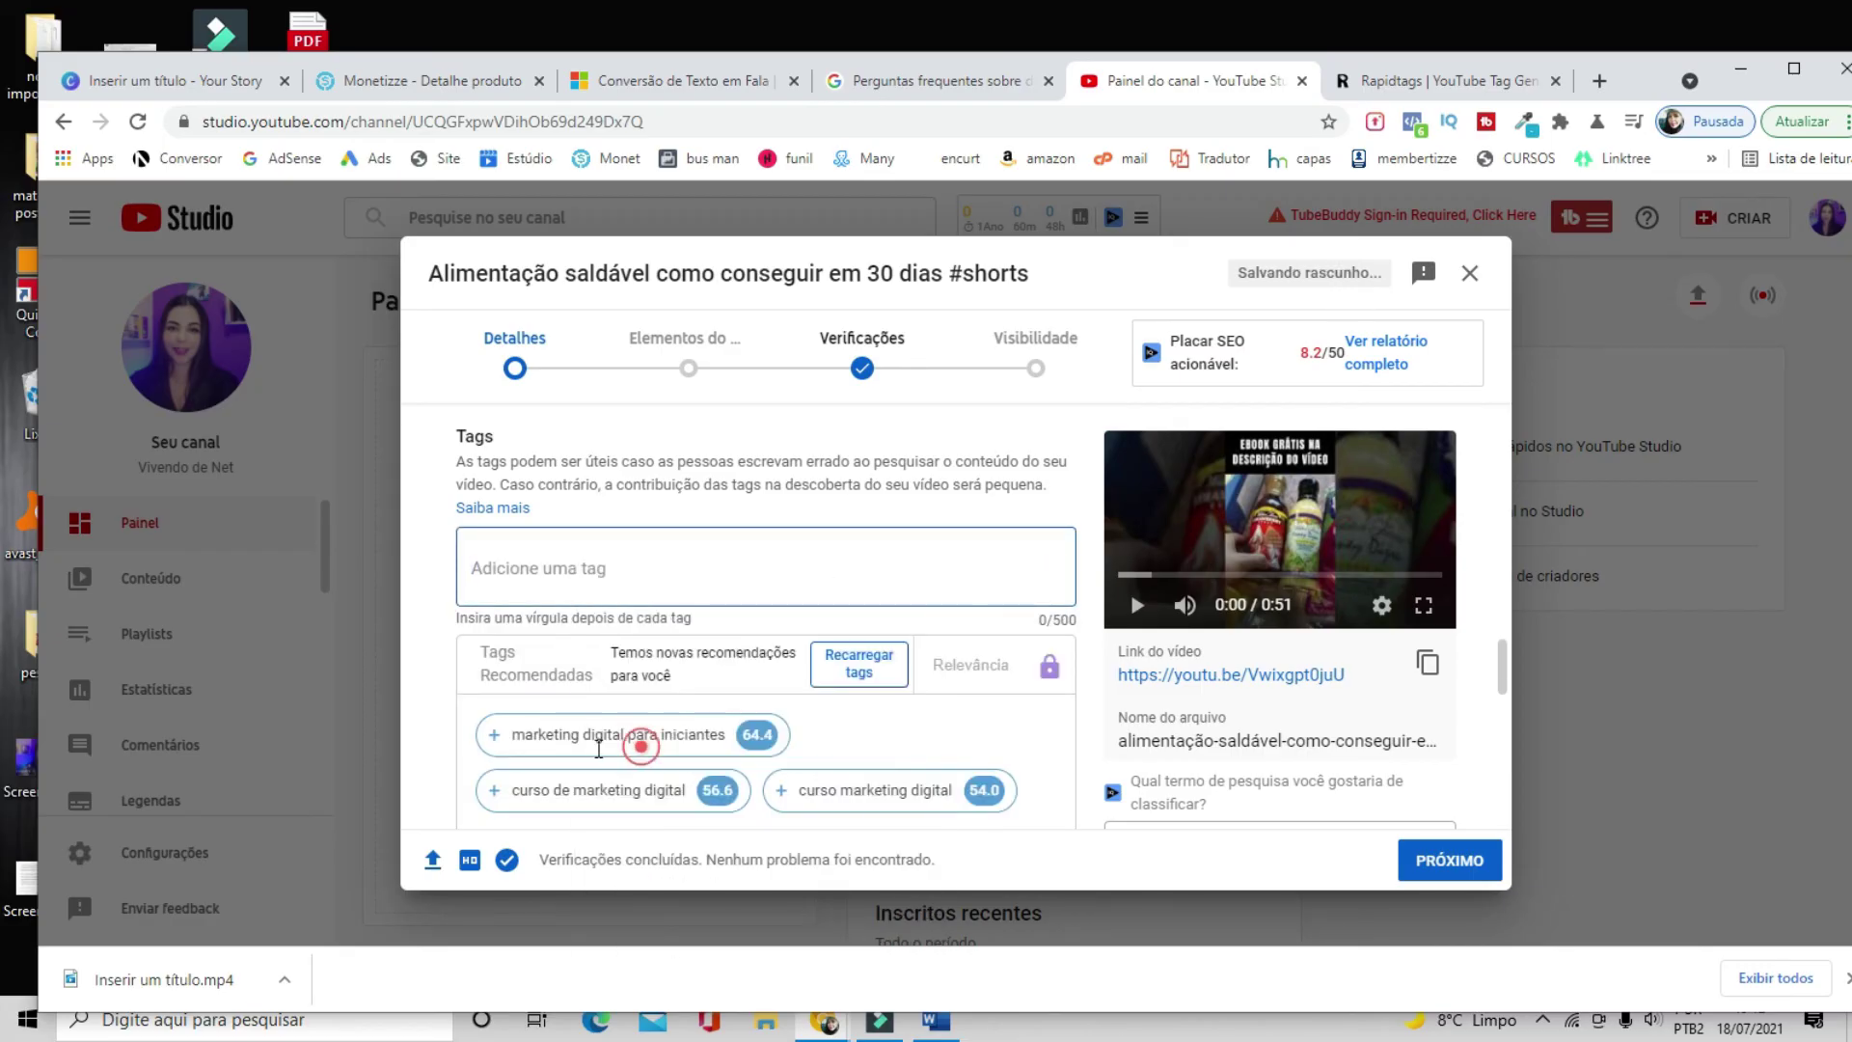
pyautogui.scroll(-3, 861, 668)
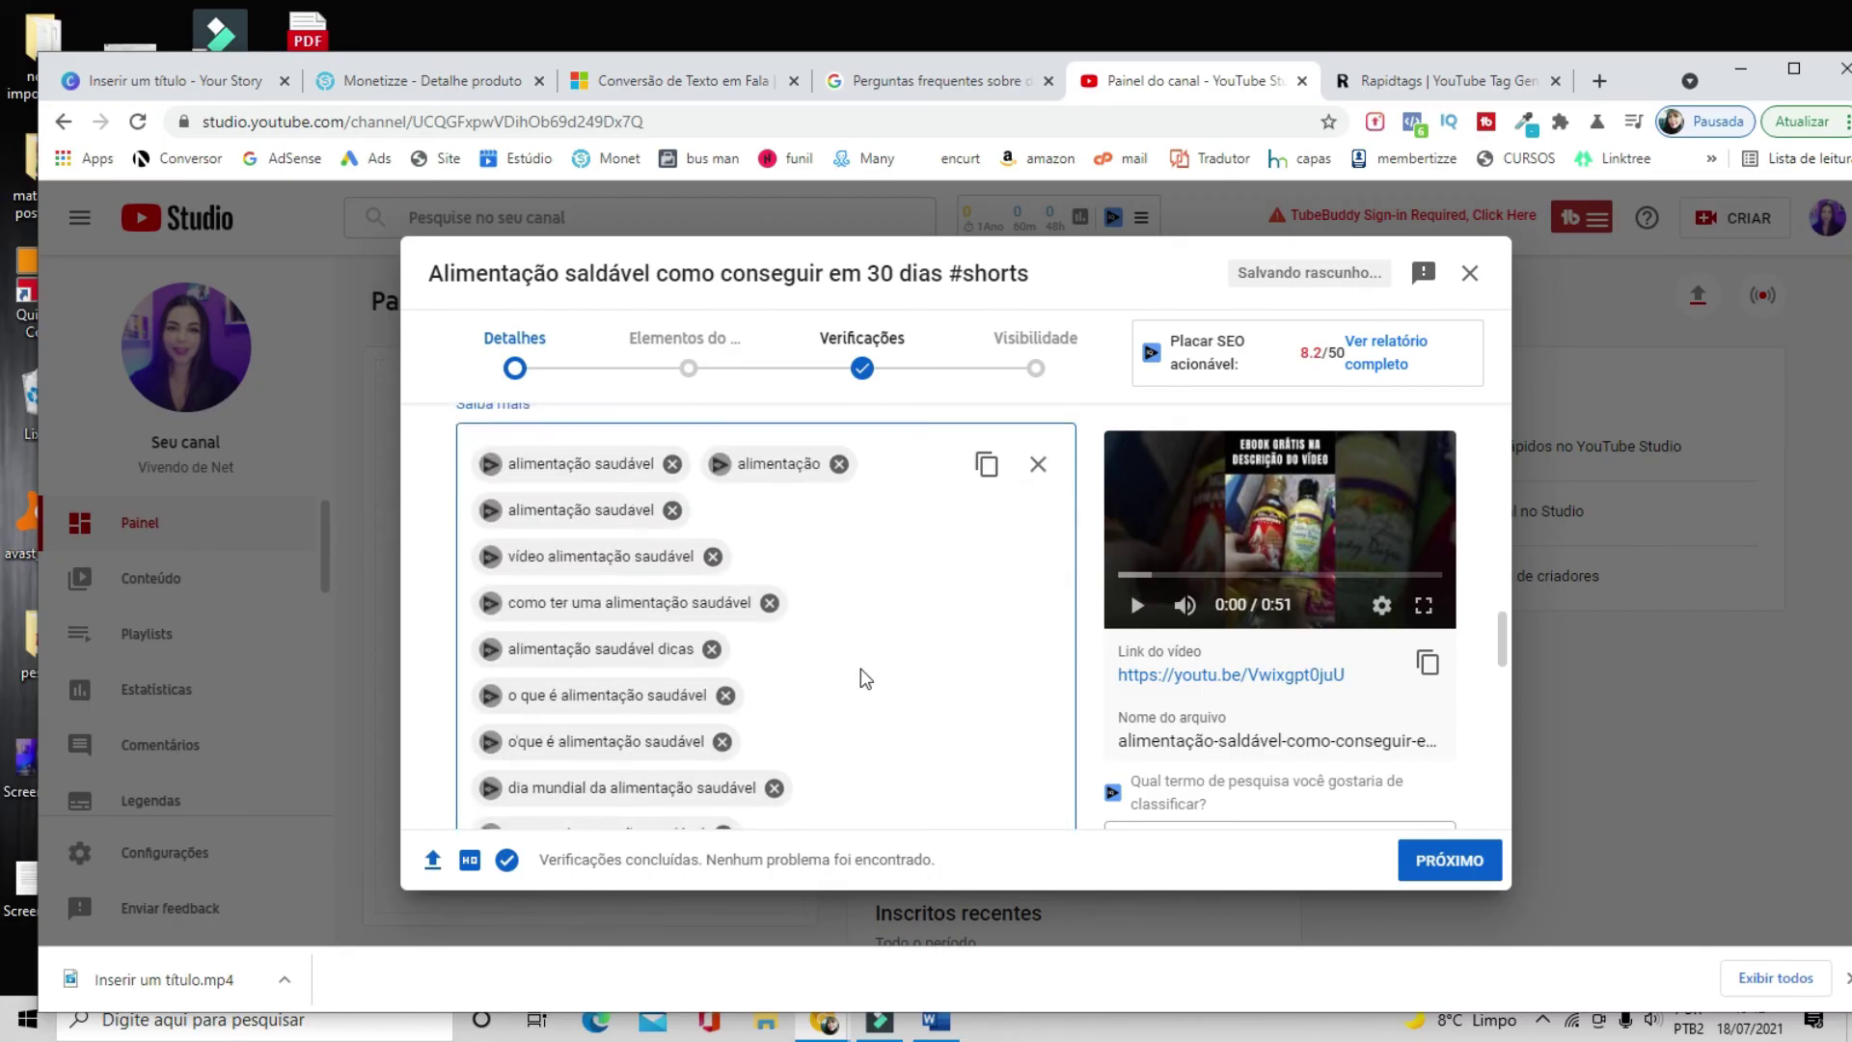
pyautogui.scroll(-2, 820, 627)
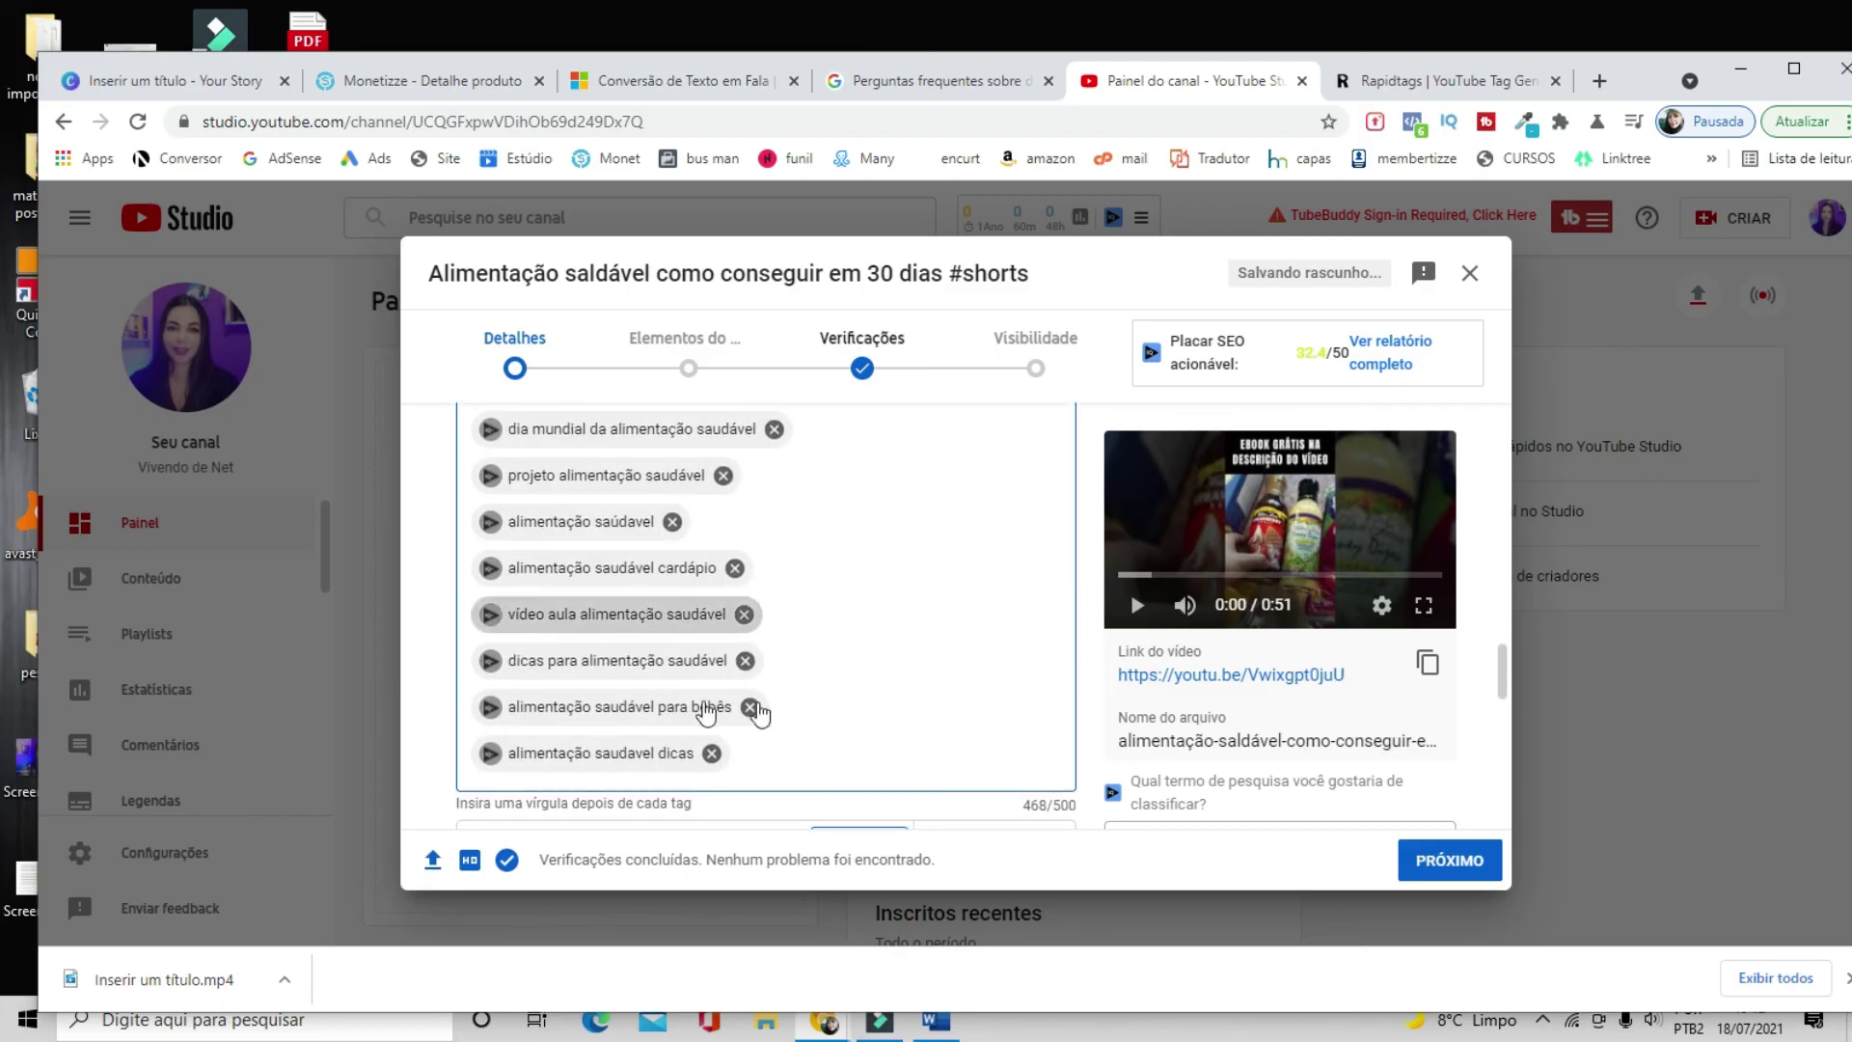
# - Advance the upload through the remaining details, video elements and checks to the visibility stage, keeping the default options
pyautogui.scroll(-5, 762, 656)
pyautogui.scroll(-2, 783, 693)
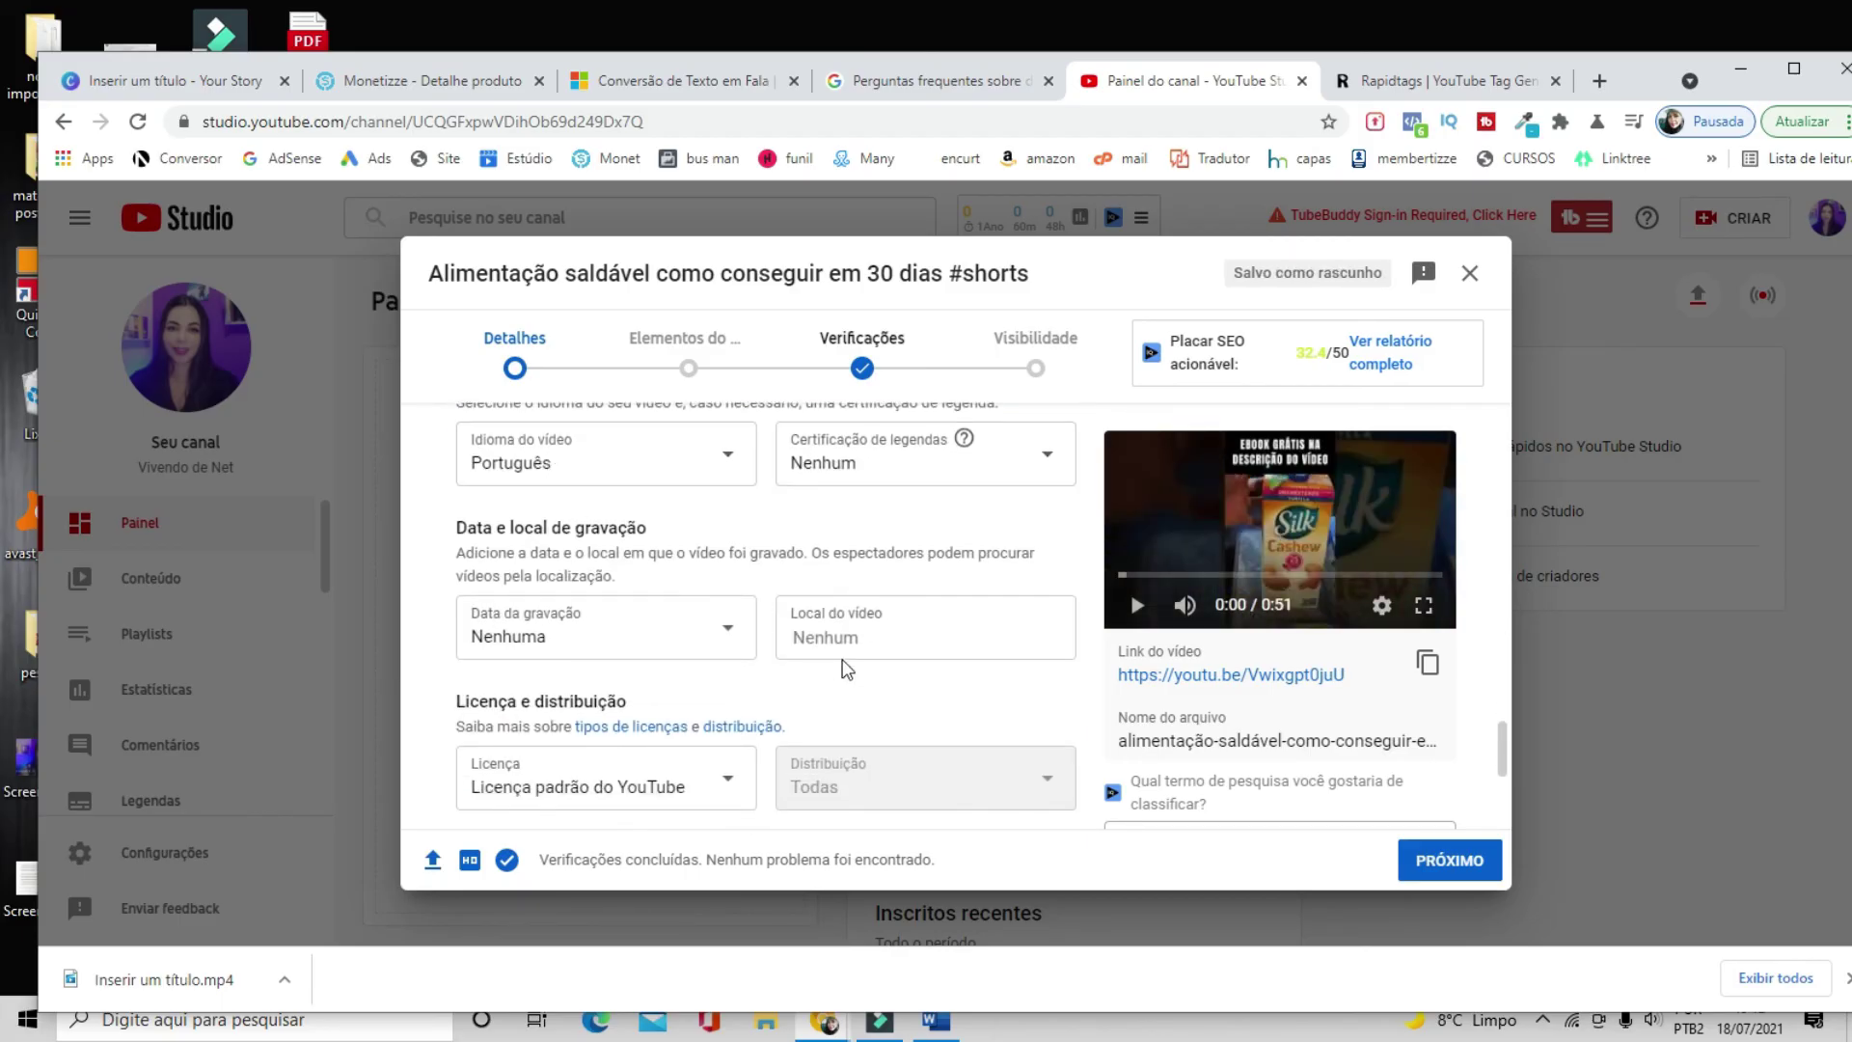
pyautogui.scroll(-3, 762, 617)
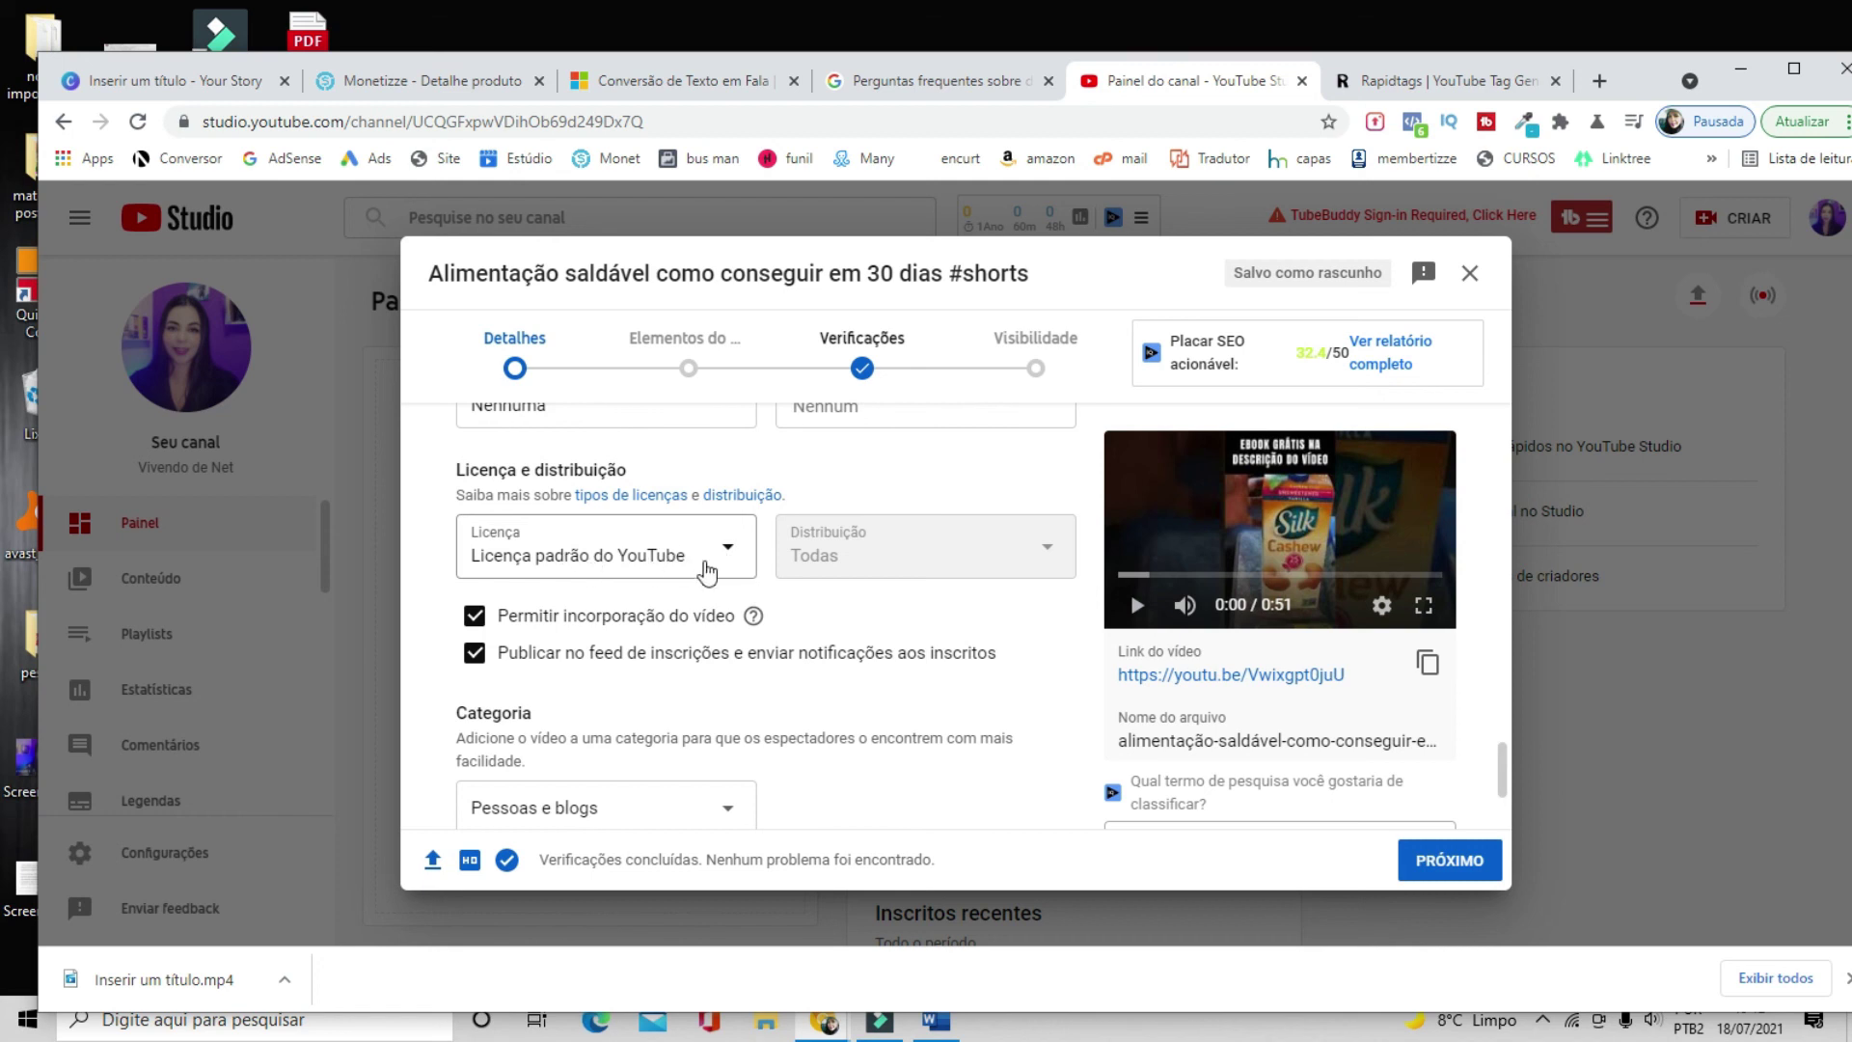
pyautogui.scroll(-2, 709, 579)
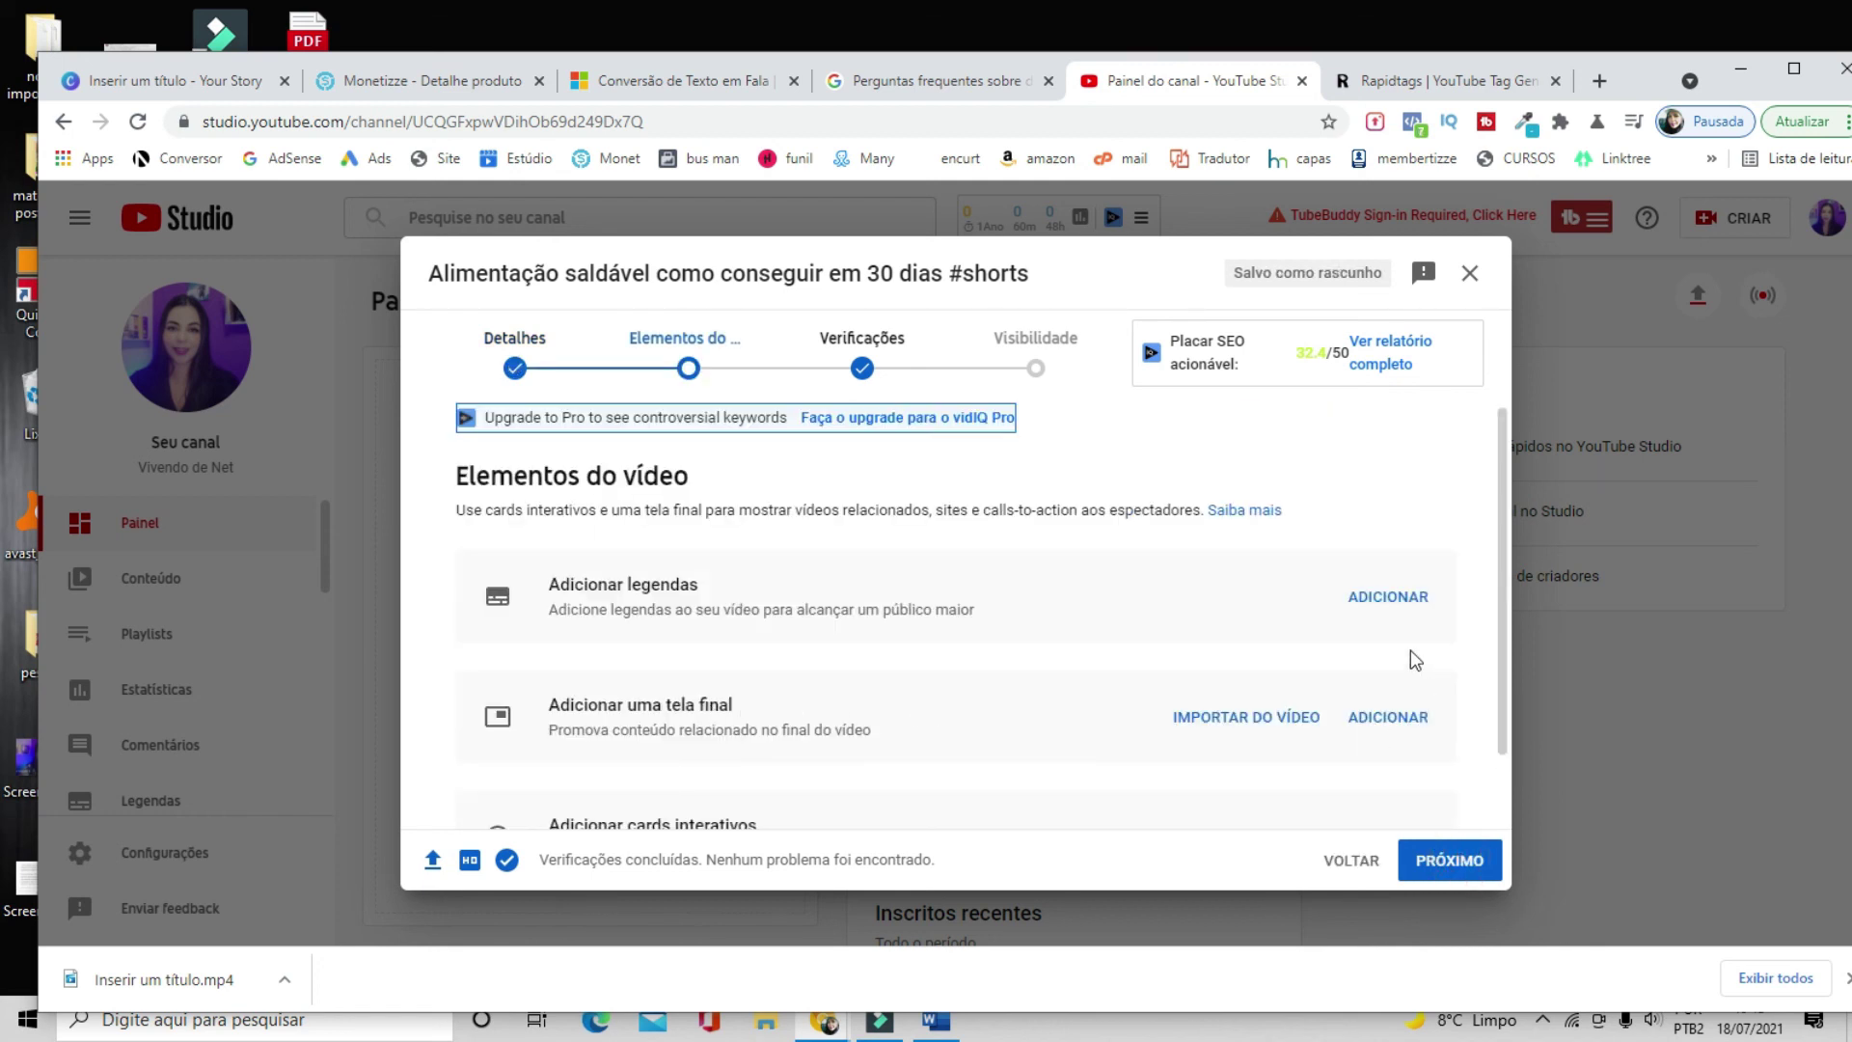
pyautogui.scroll(-1, 1370, 762)
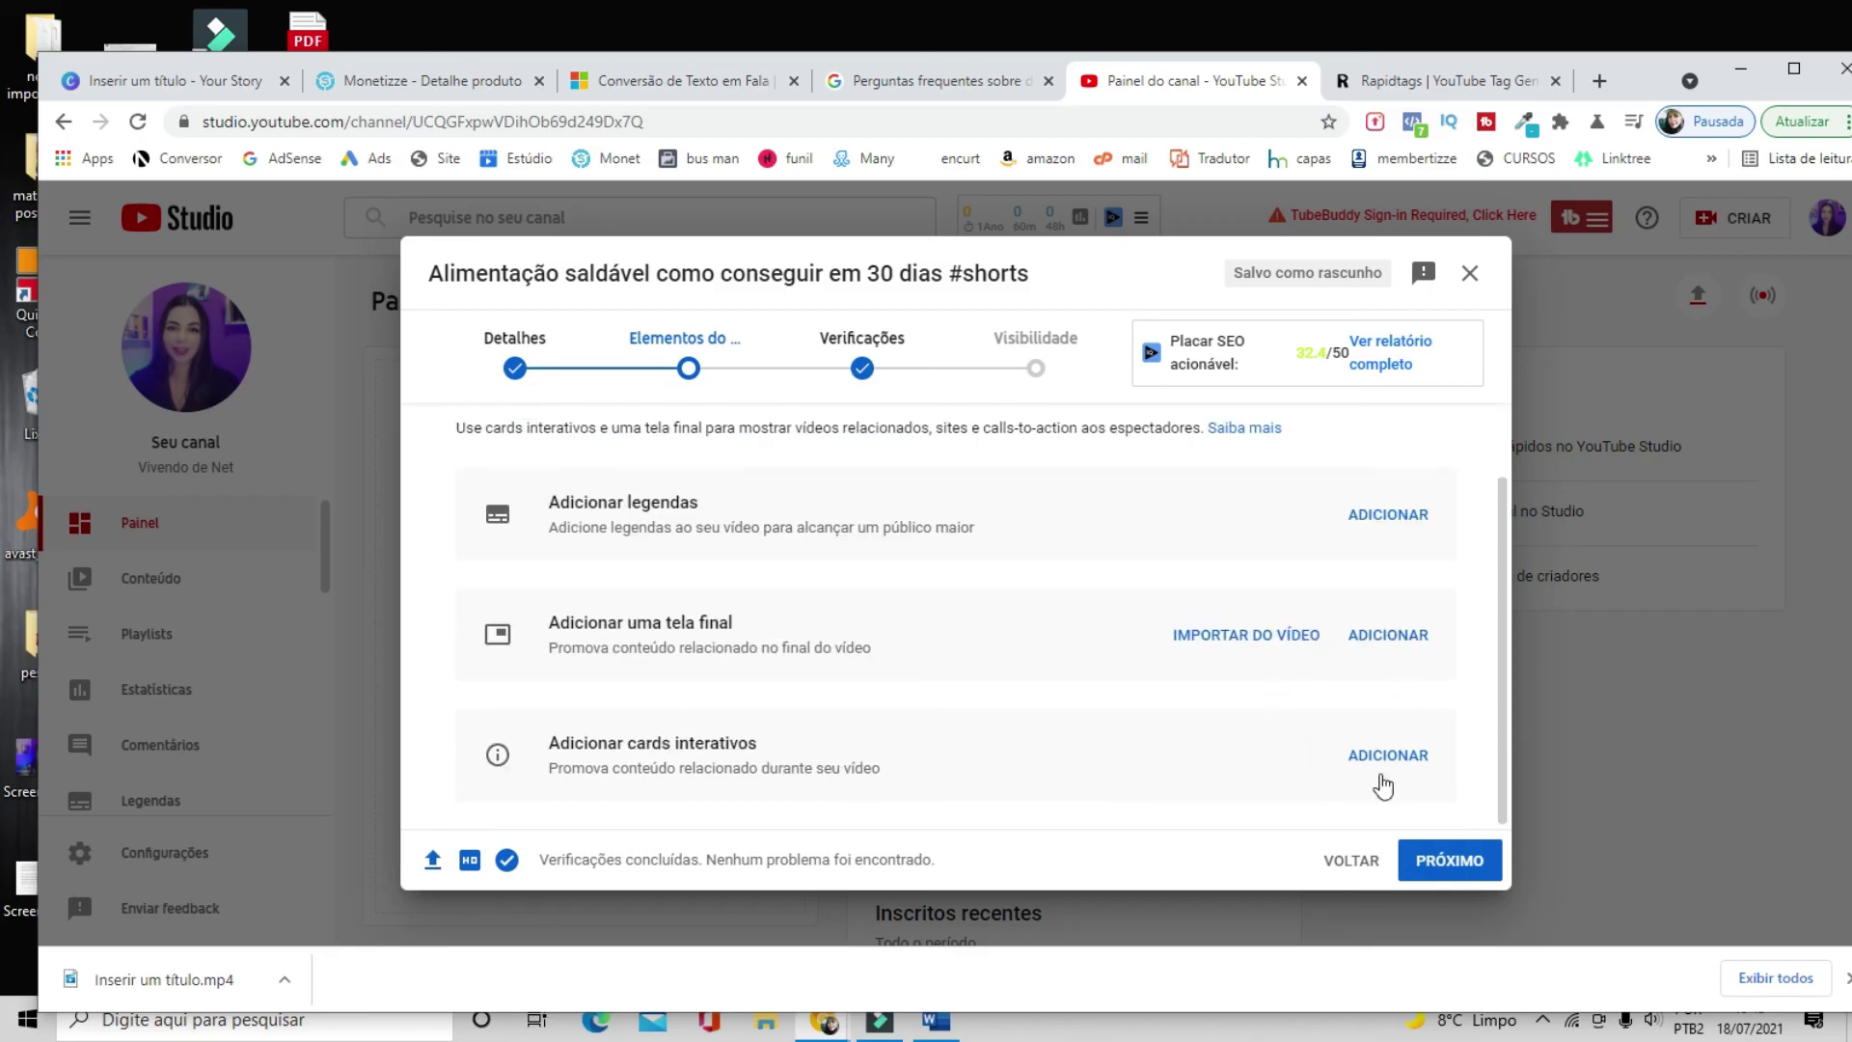
pyautogui.click(1462, 865)
pyautogui.click(998, 614)
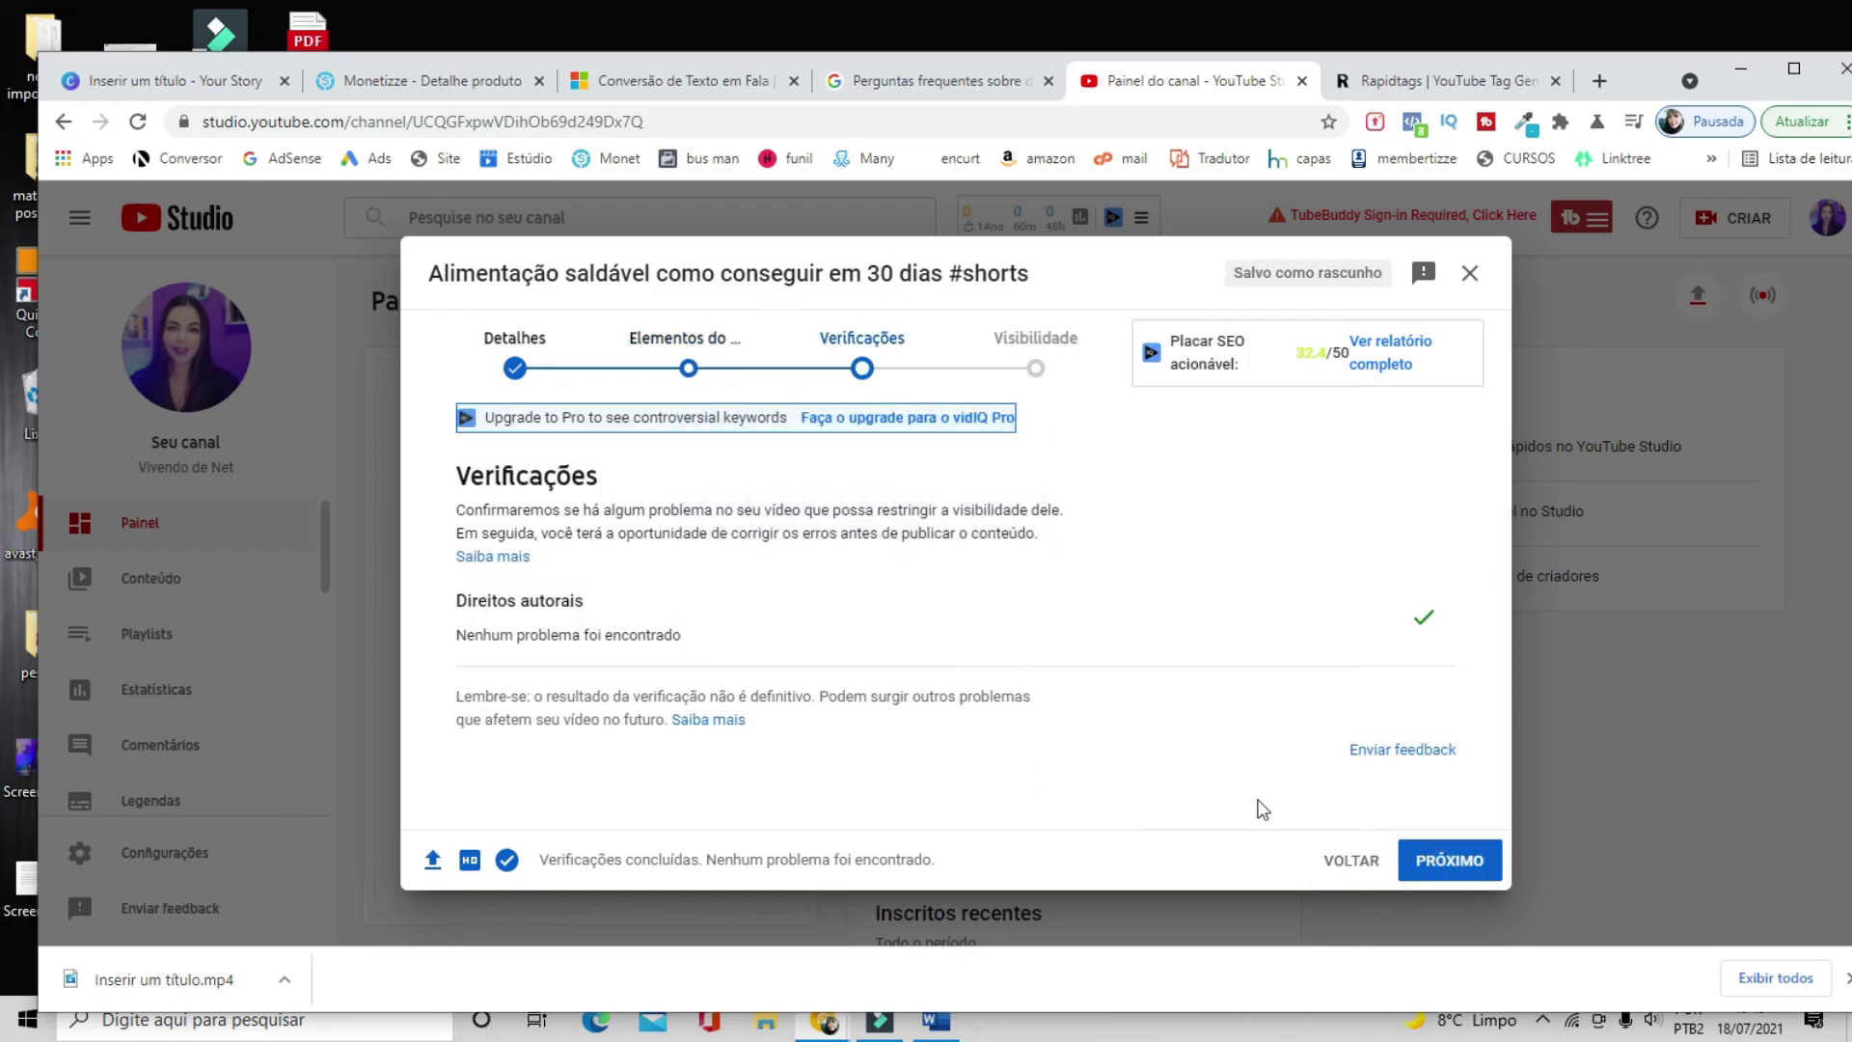
pyautogui.click(1450, 862)
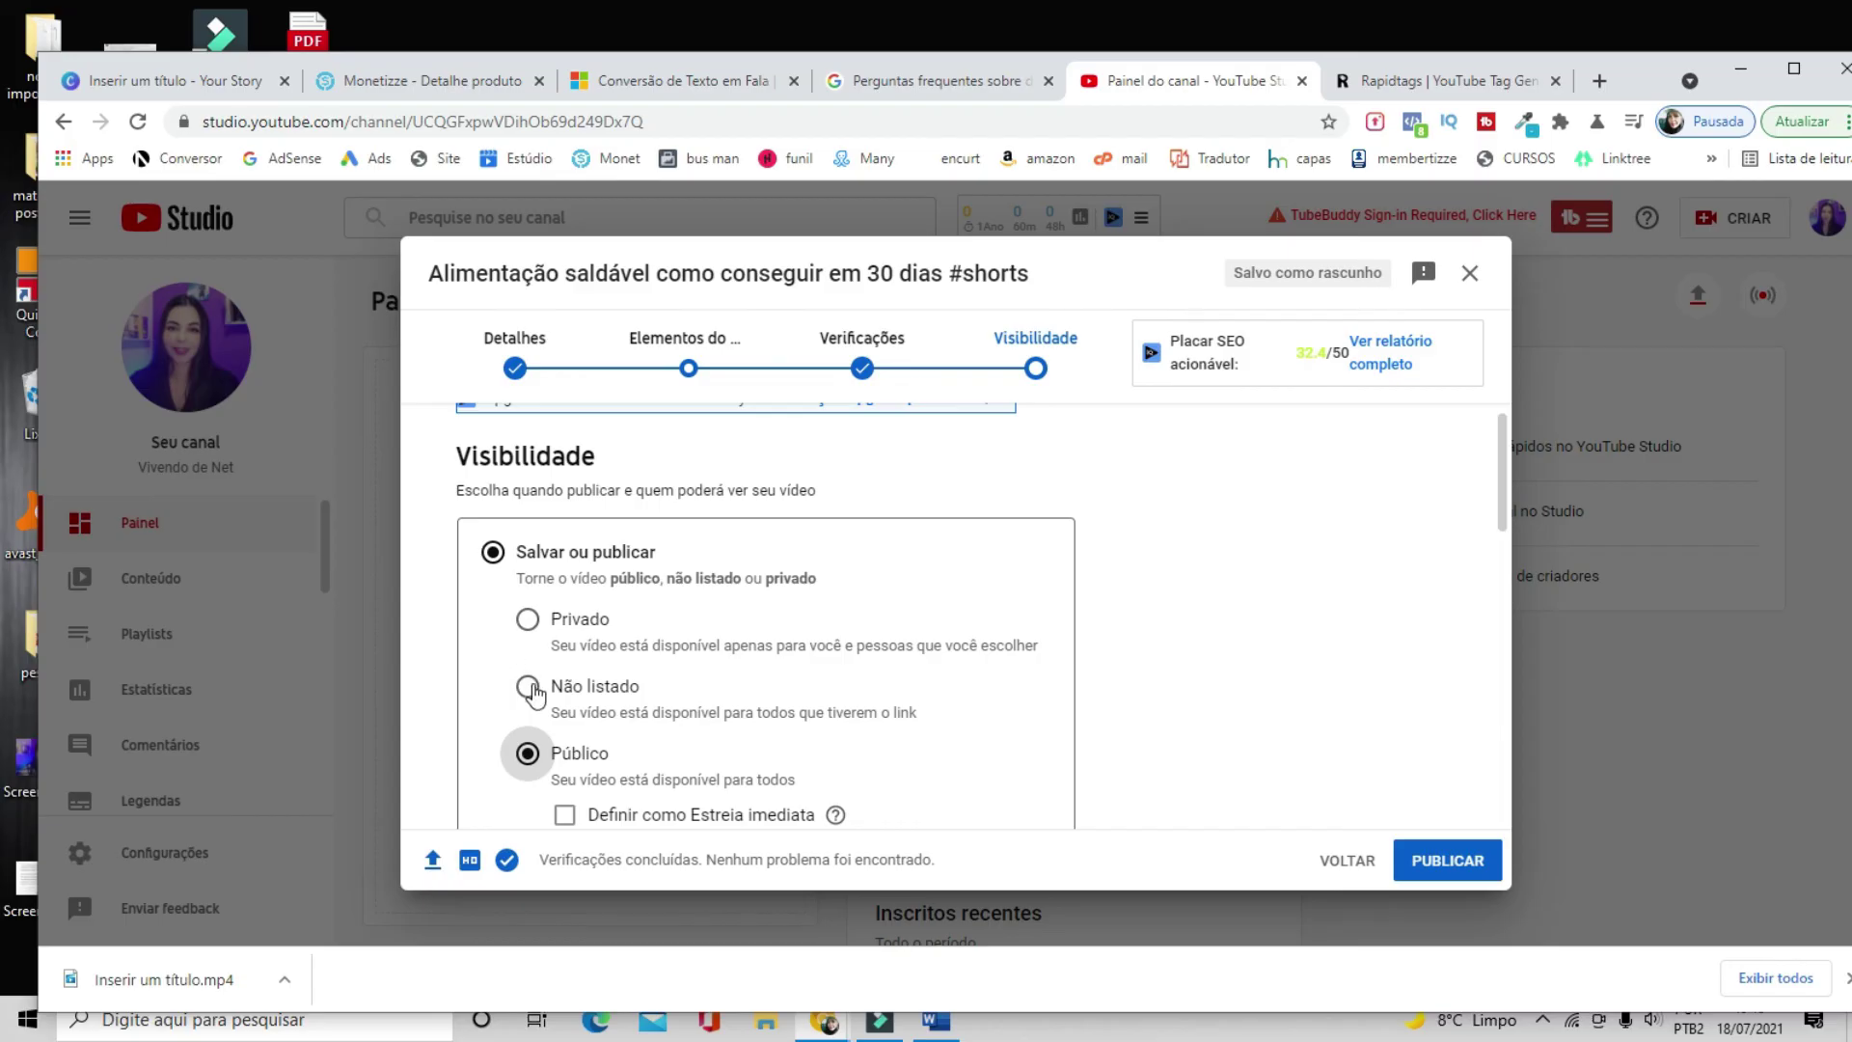
# - Save the video with visibility "Não listado" and copy its share link
pyautogui.click(530, 688)
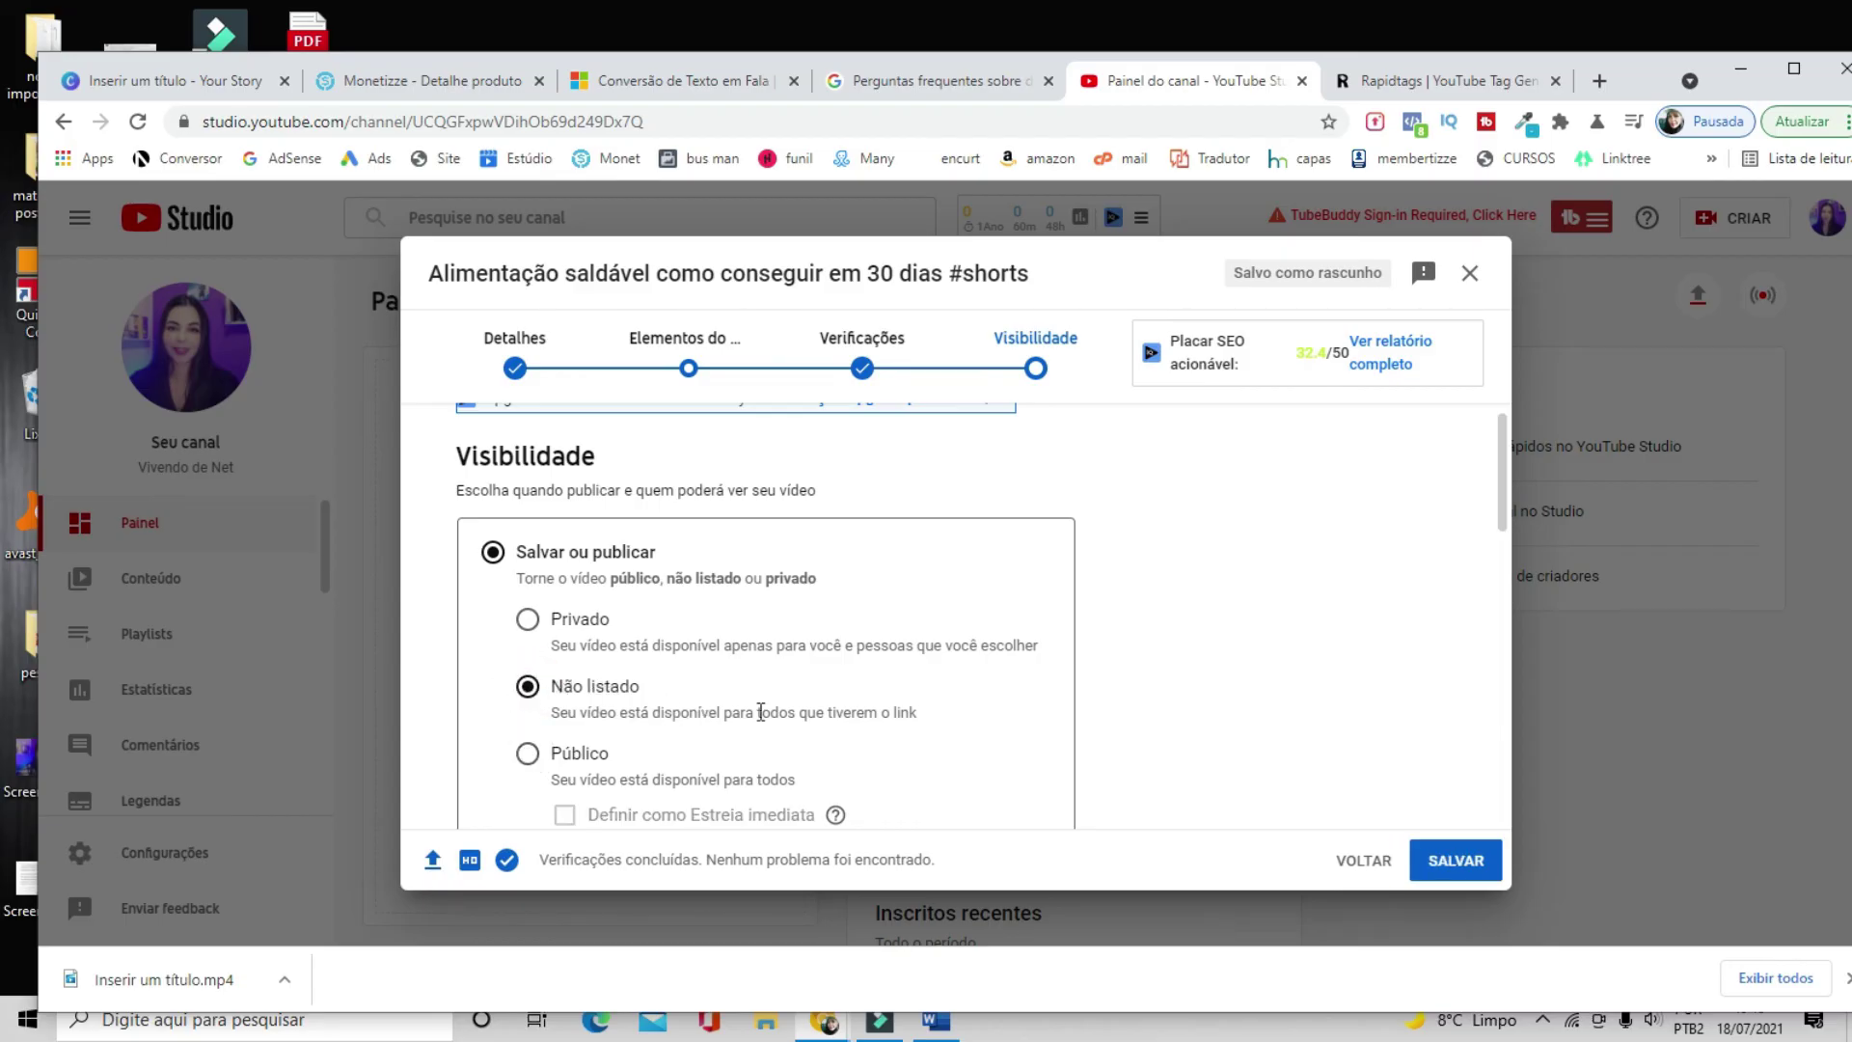
pyautogui.scroll(-3, 902, 738)
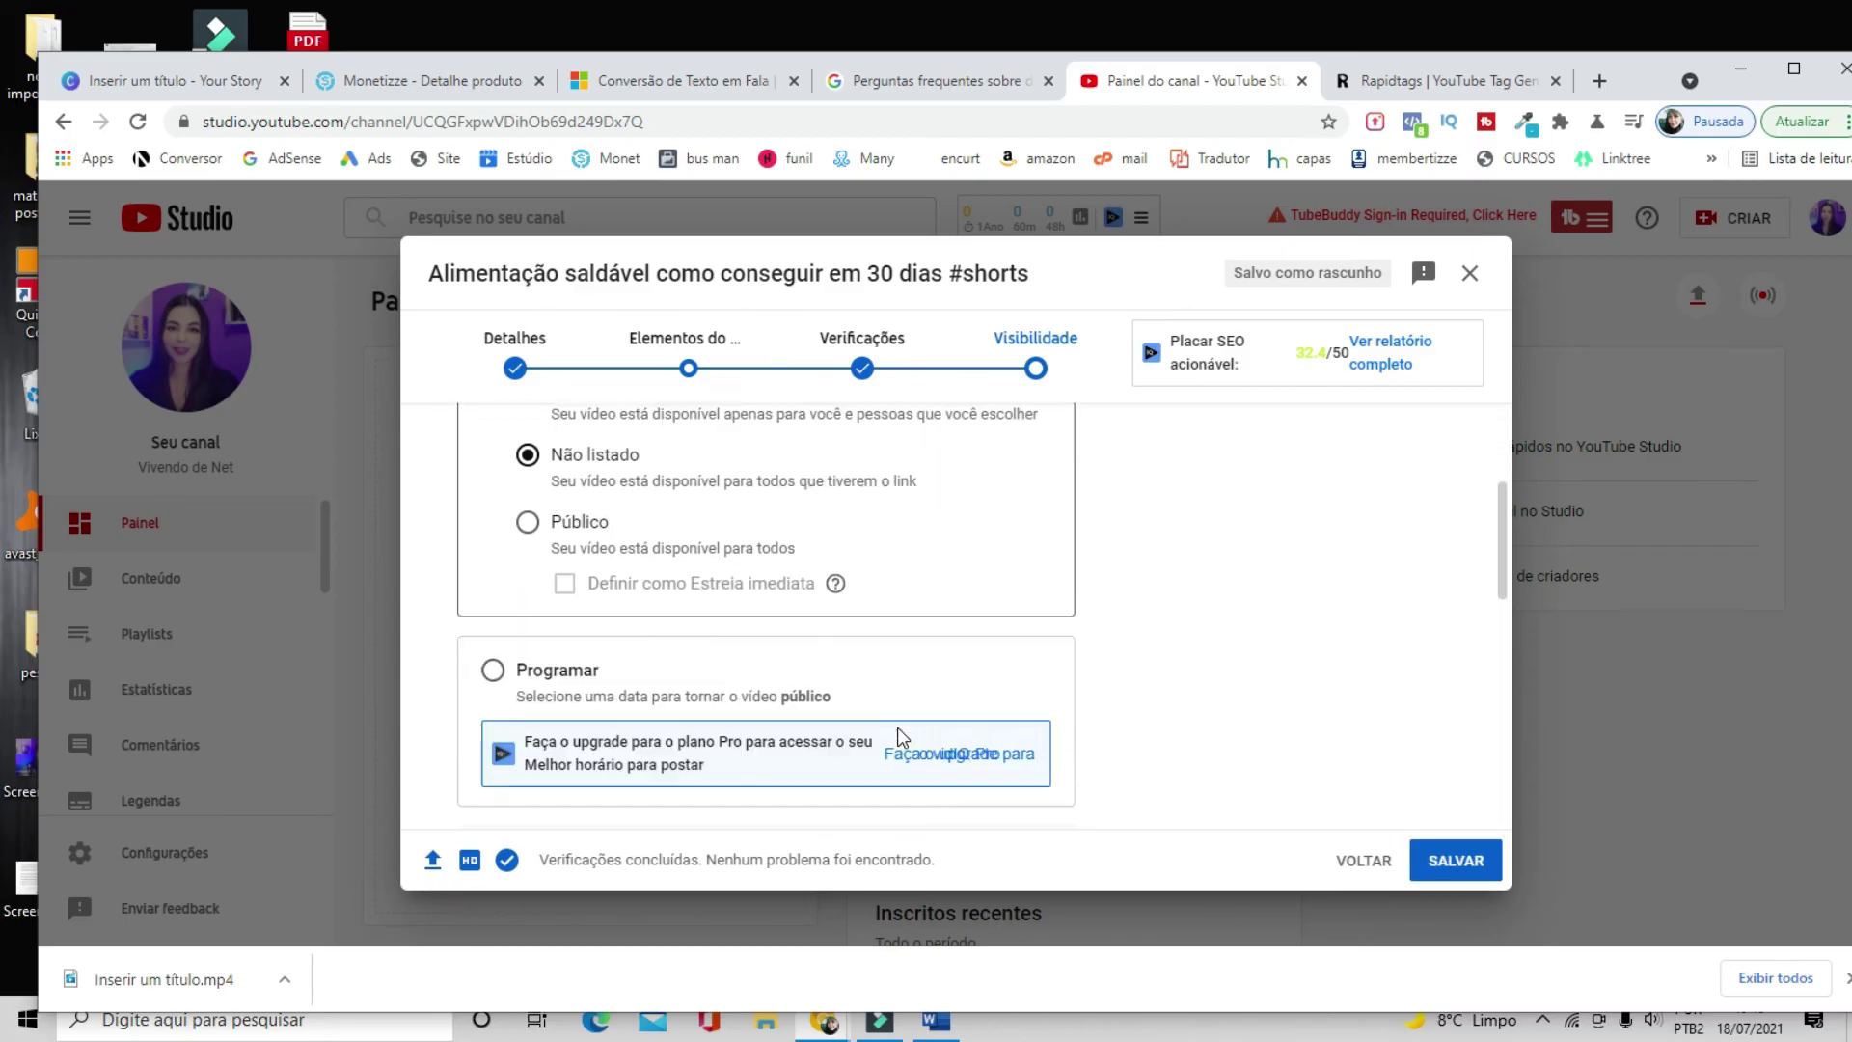
pyautogui.click(1462, 866)
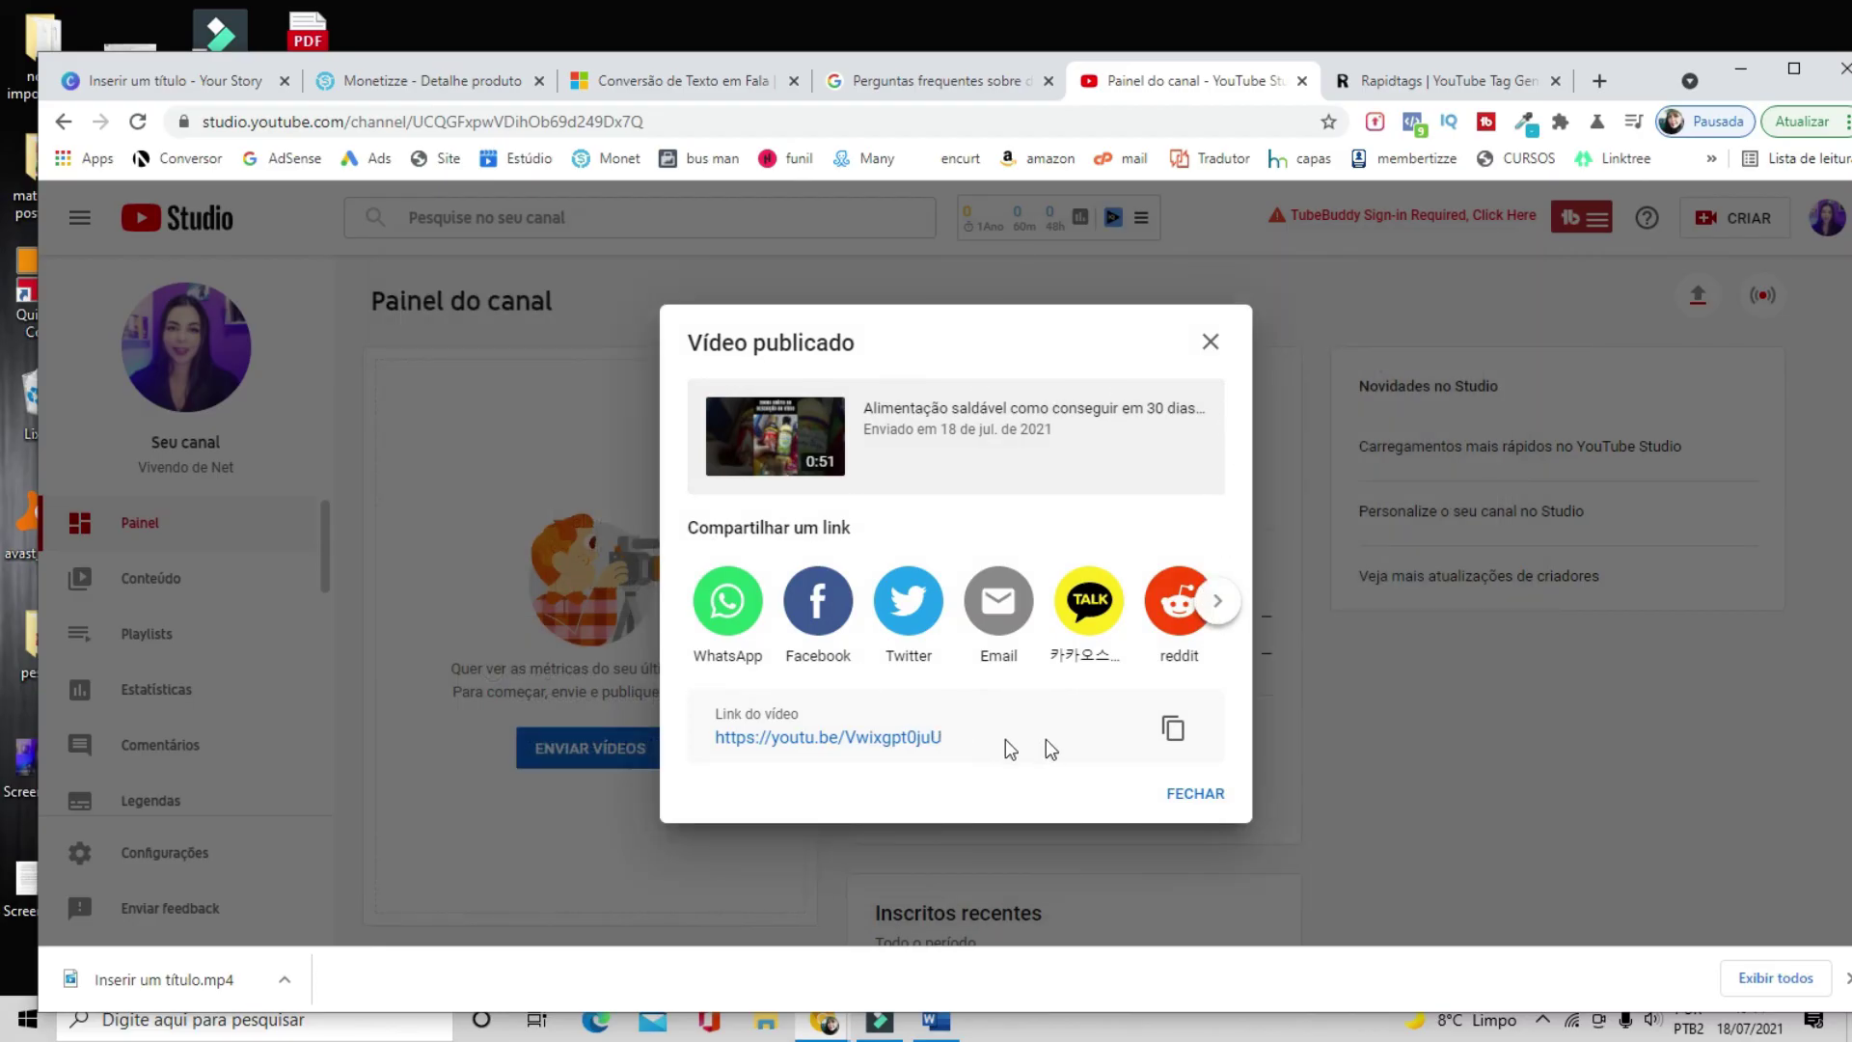
pyautogui.click(1175, 729)
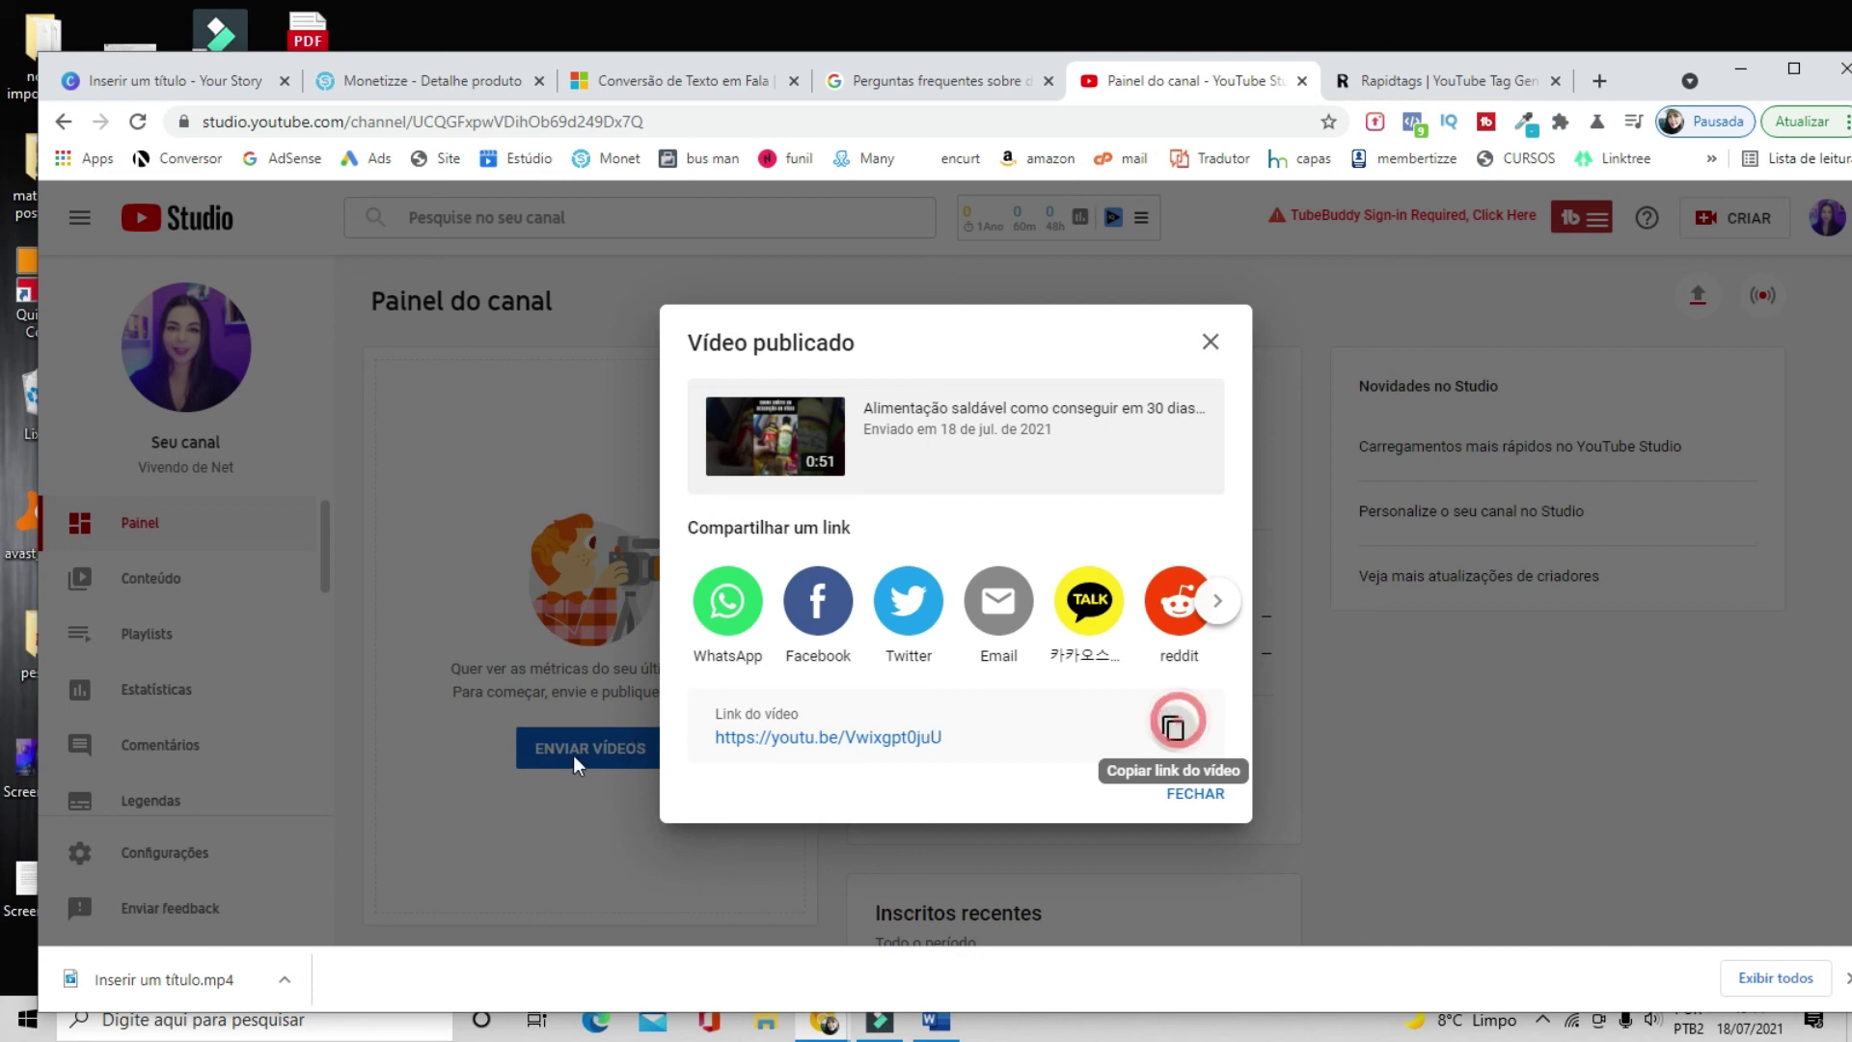
pyautogui.click(1199, 795)
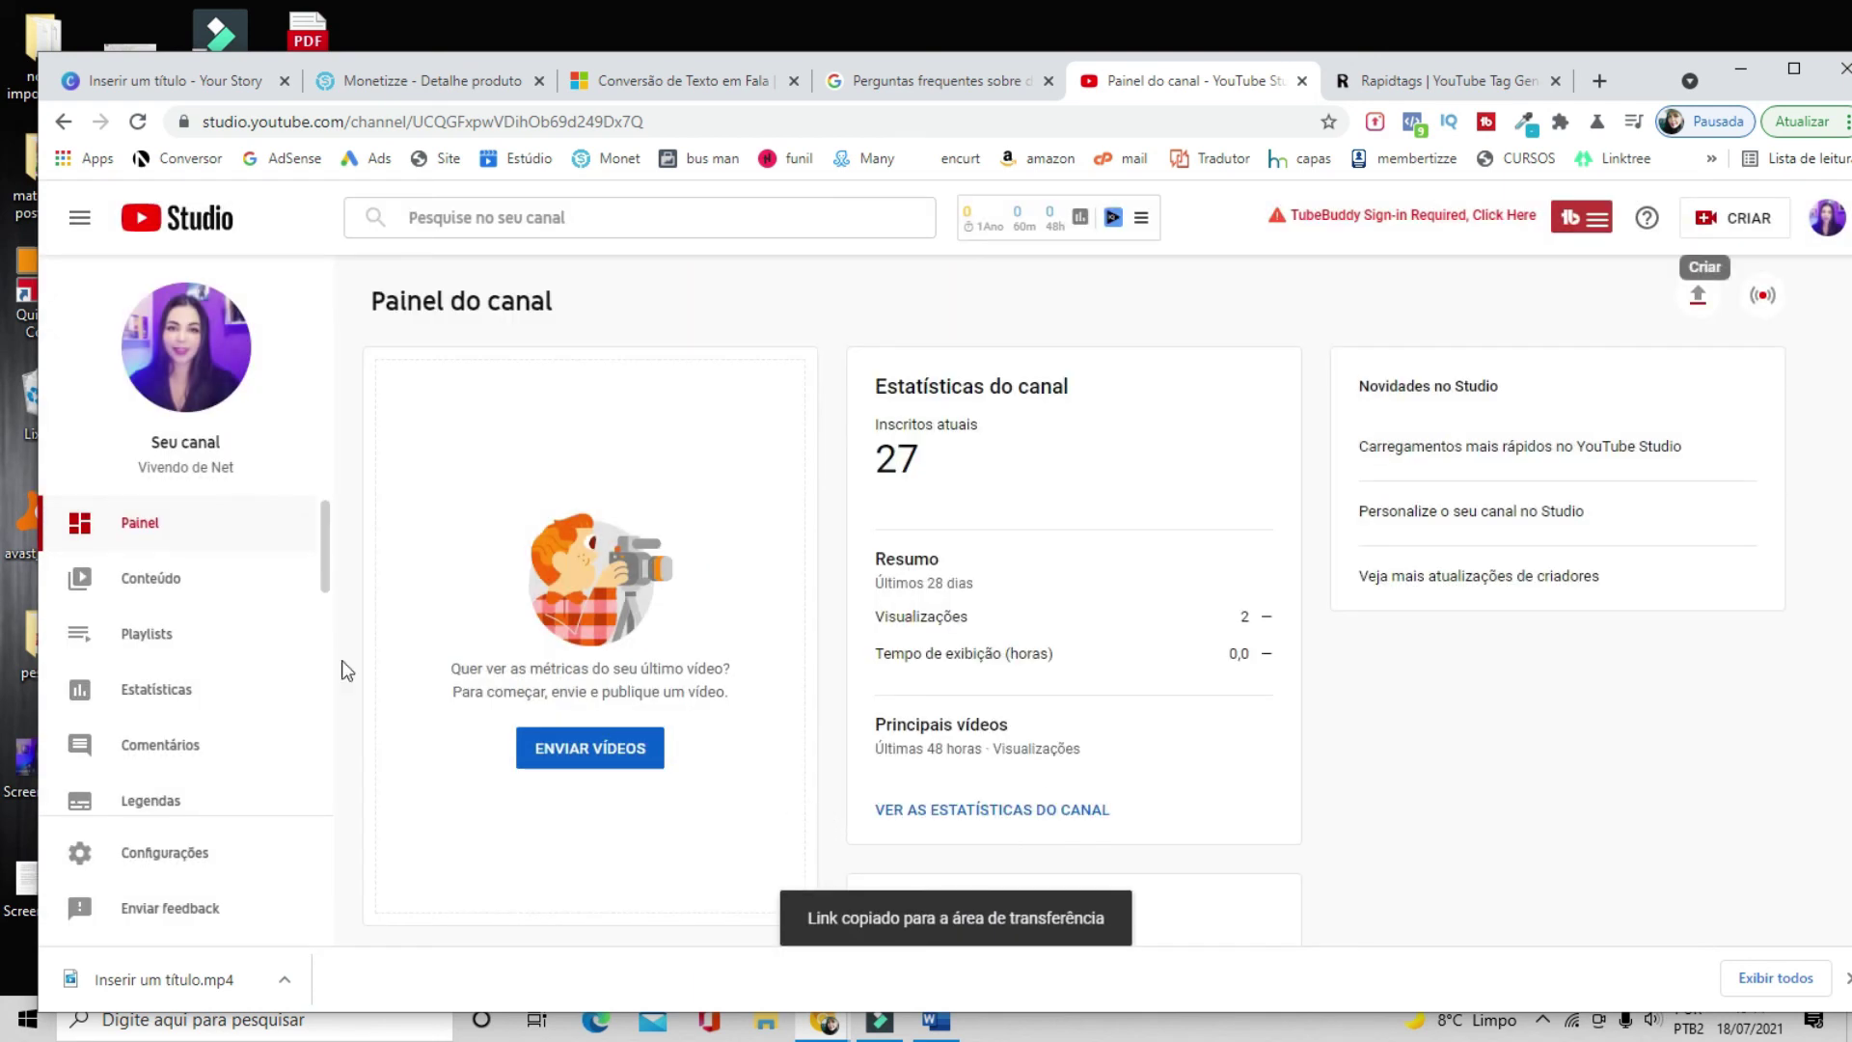
# - Open the newly uploaded video's details for editing from the channel content list and dismiss the introductory tips
pyautogui.click(145, 580)
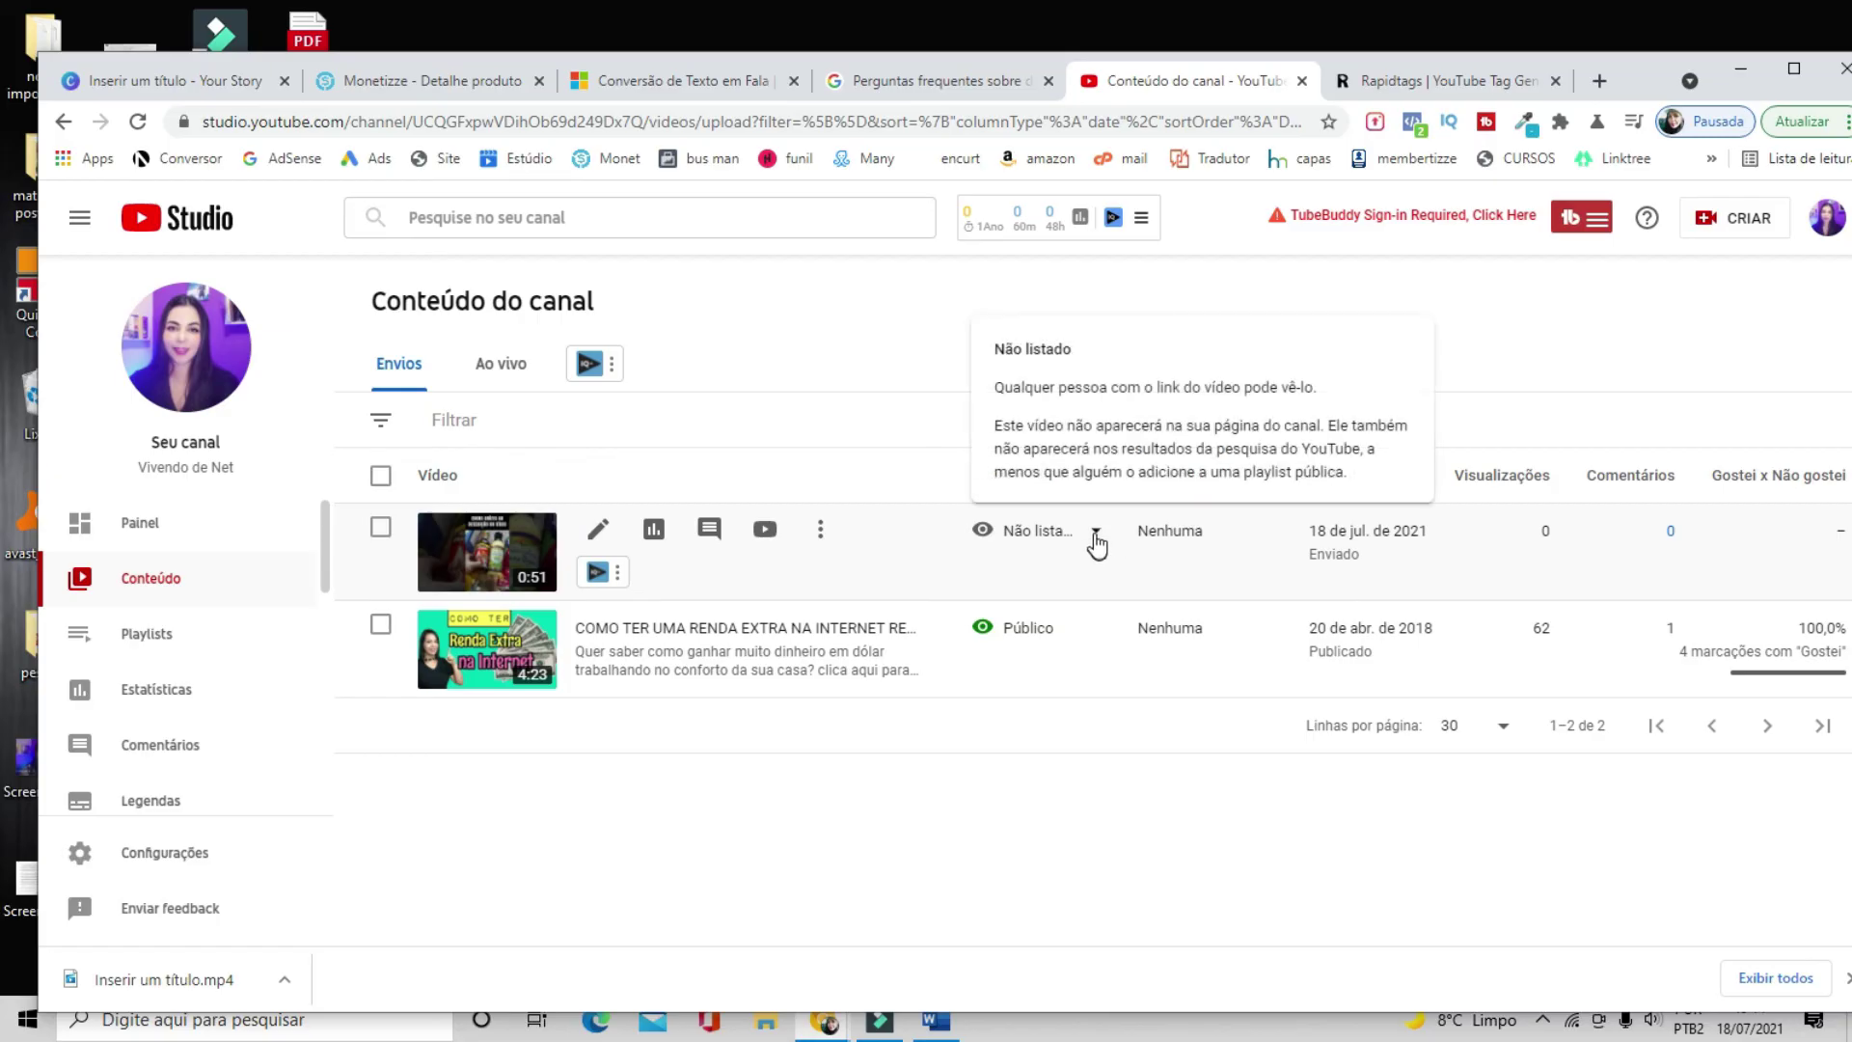
pyautogui.click(598, 533)
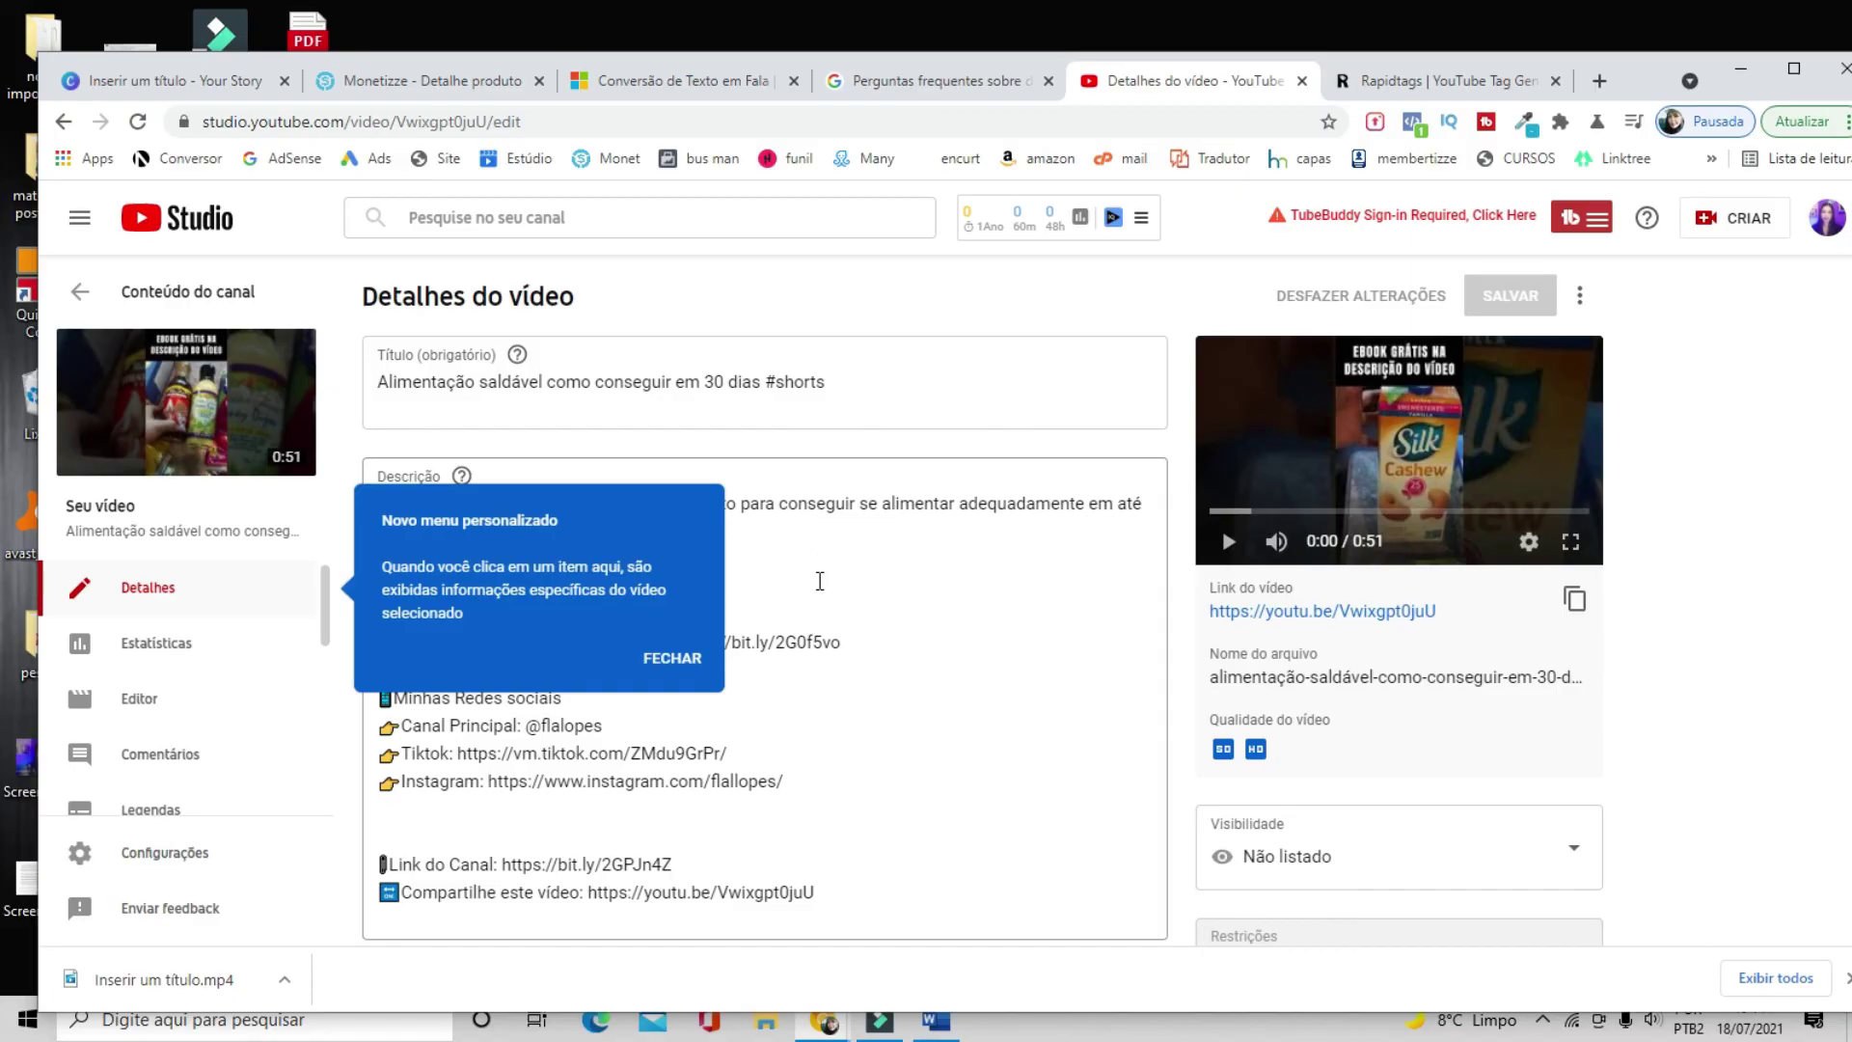
pyautogui.click(671, 657)
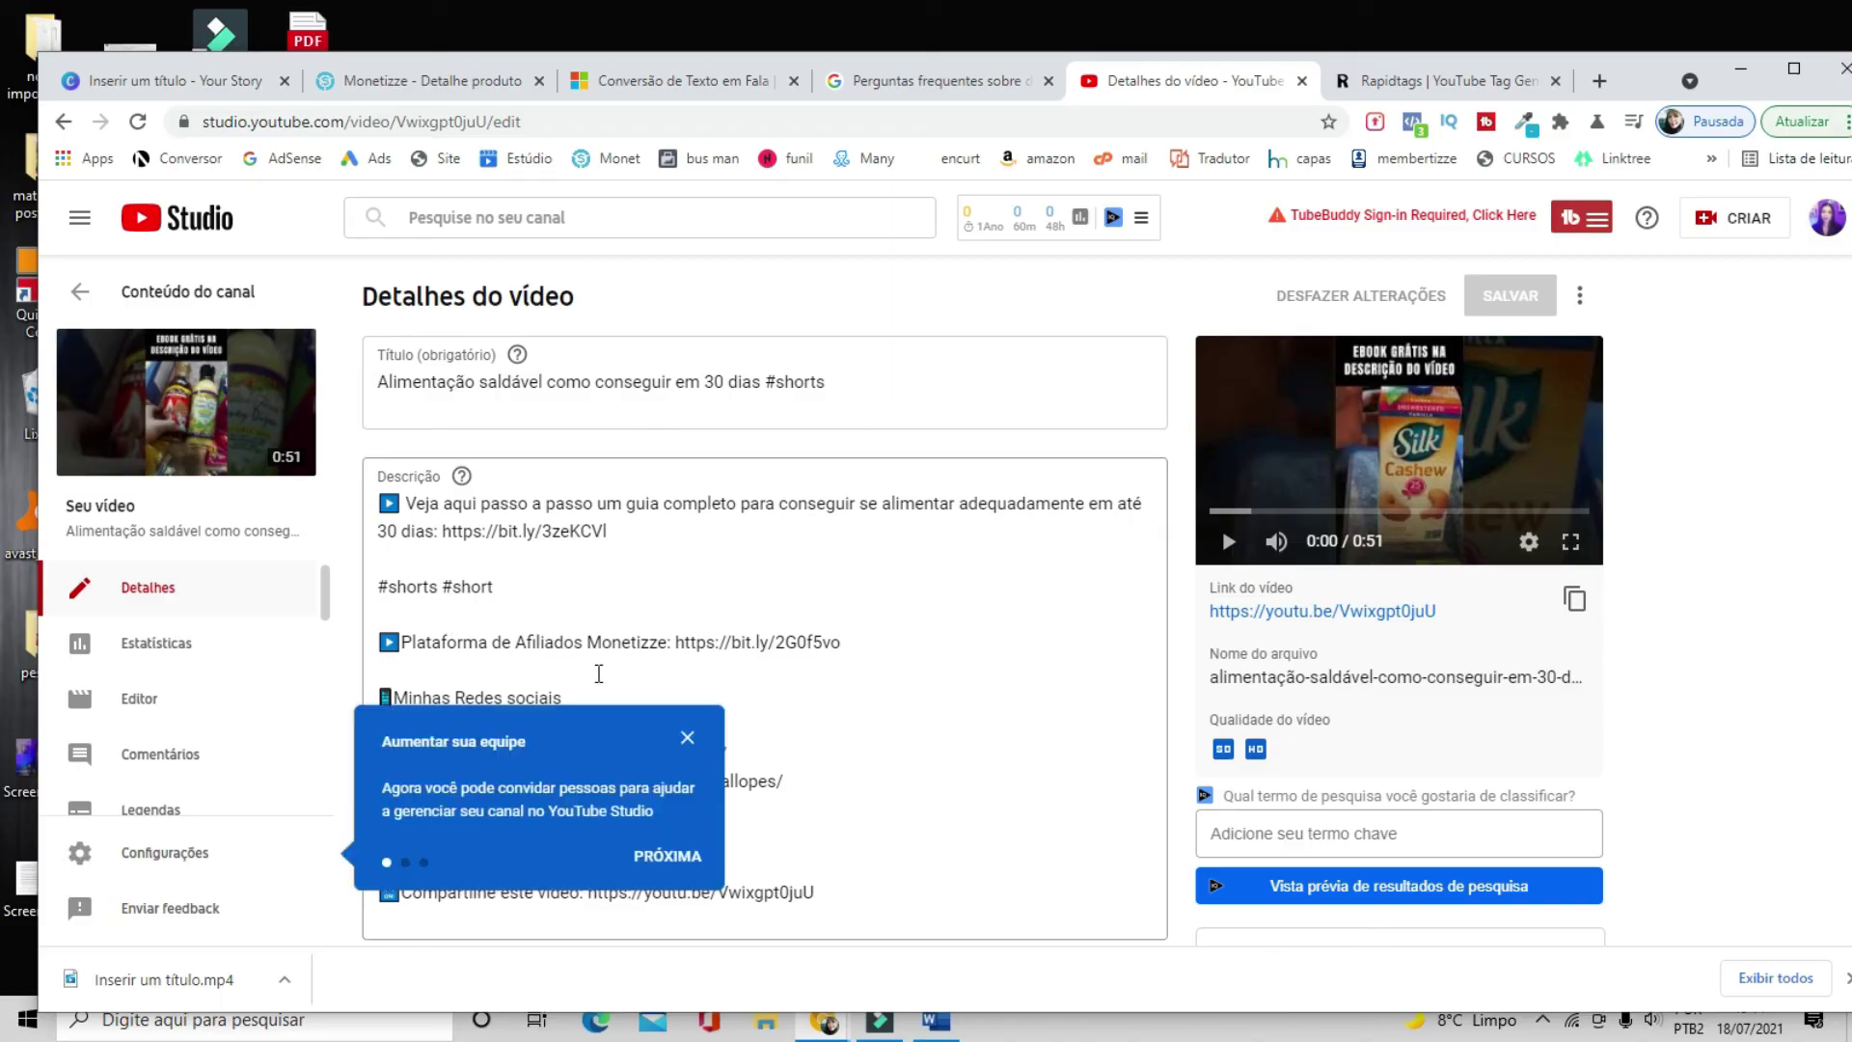
pyautogui.click(687, 738)
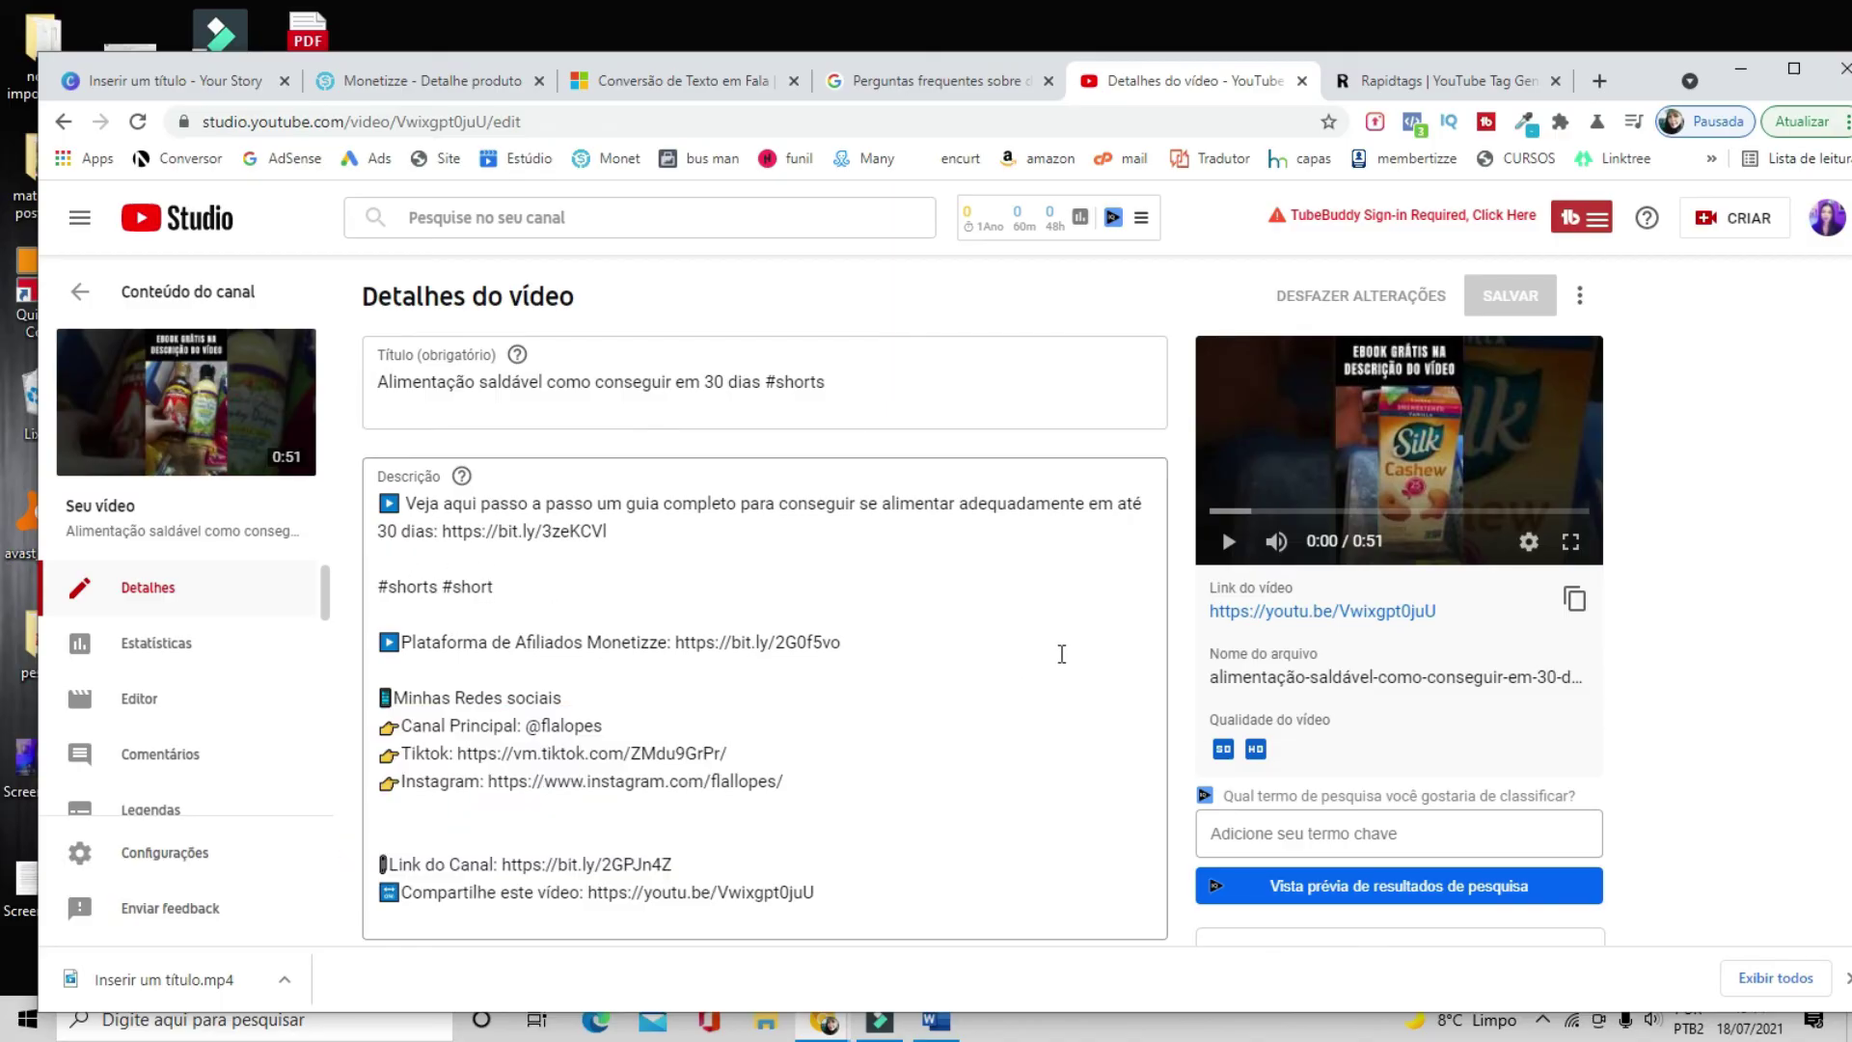